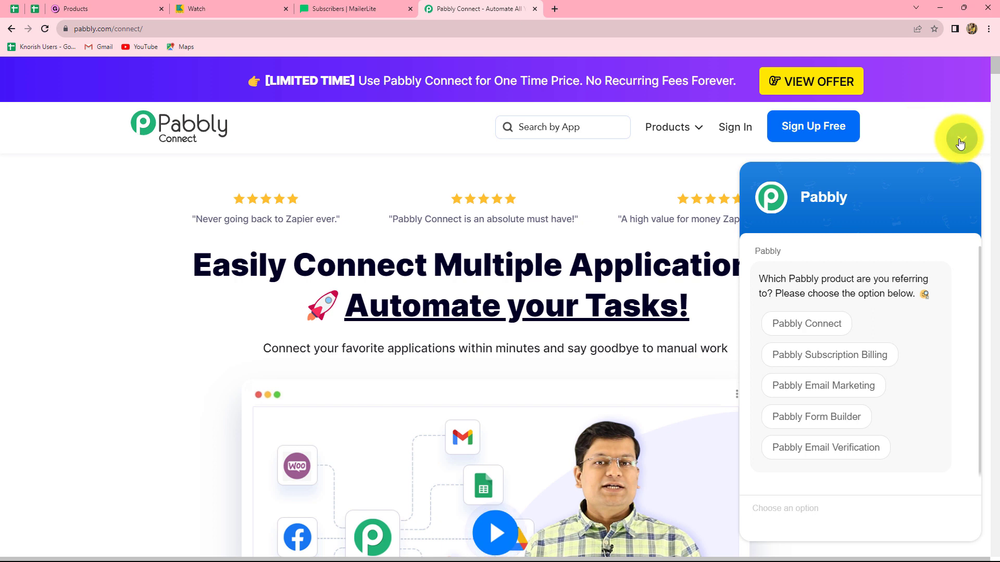
Dismiss the chat widget, sign in to the Pabbly account and access Pabbly Connect
{"action": "left_click", "coordinate": [961, 138]}
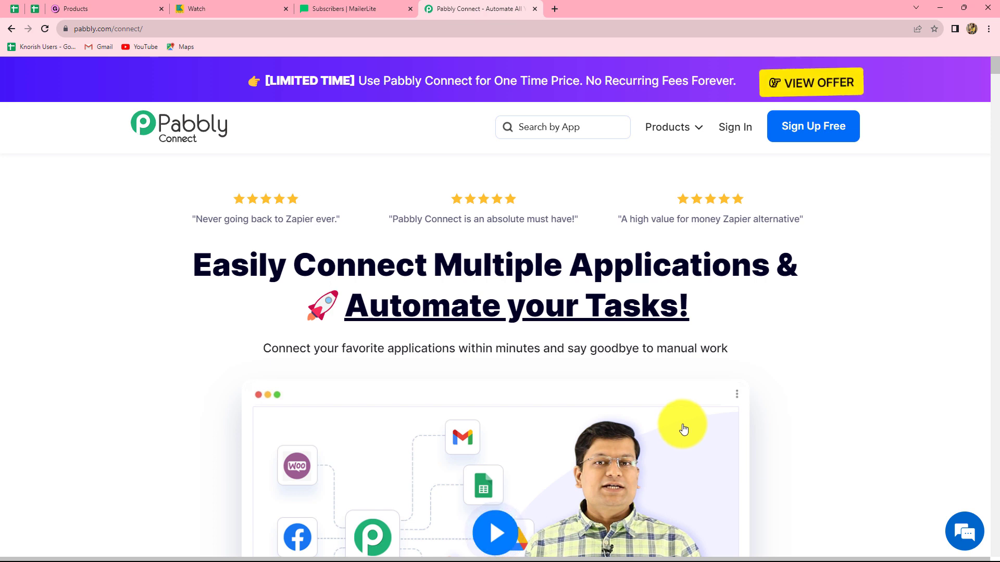
{"action": "left_click", "coordinate": [732, 127]}
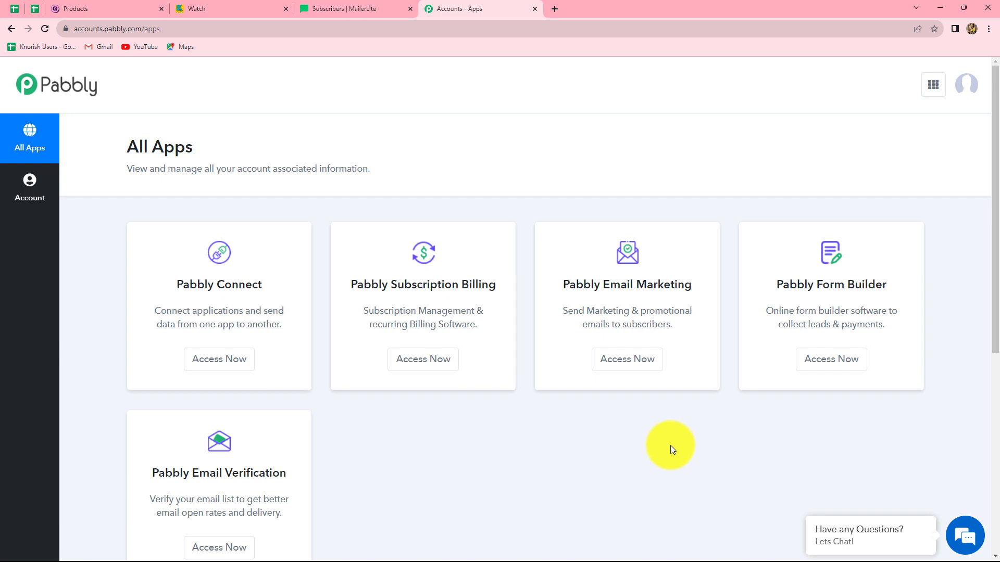
{"action": "scroll", "coordinate": [405, 488], "scroll_direction": "down", "scroll_amount": 4}
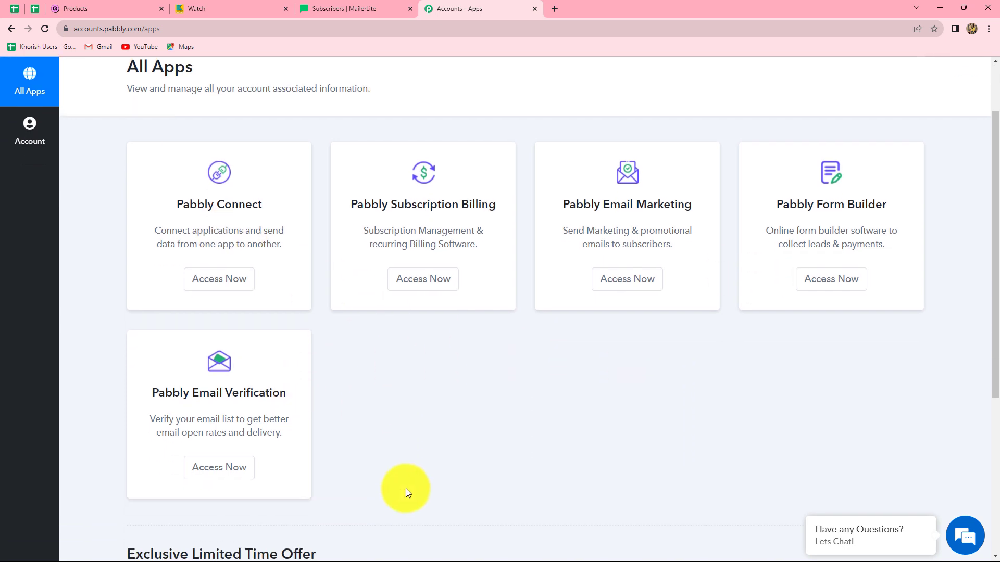
{"action": "scroll", "coordinate": [405, 488], "scroll_direction": "up", "scroll_amount": 3}
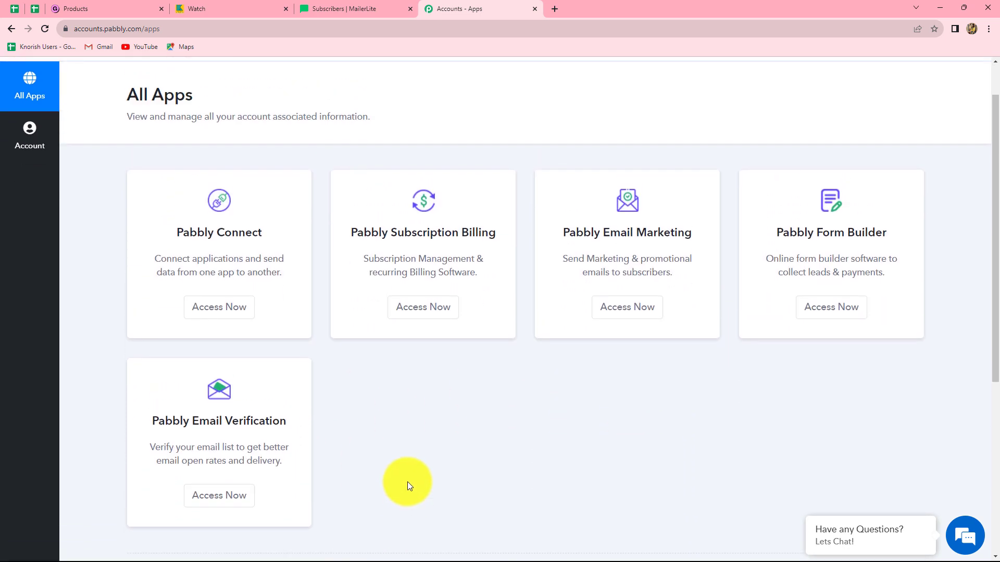
{"action": "left_click", "coordinate": [217, 313]}
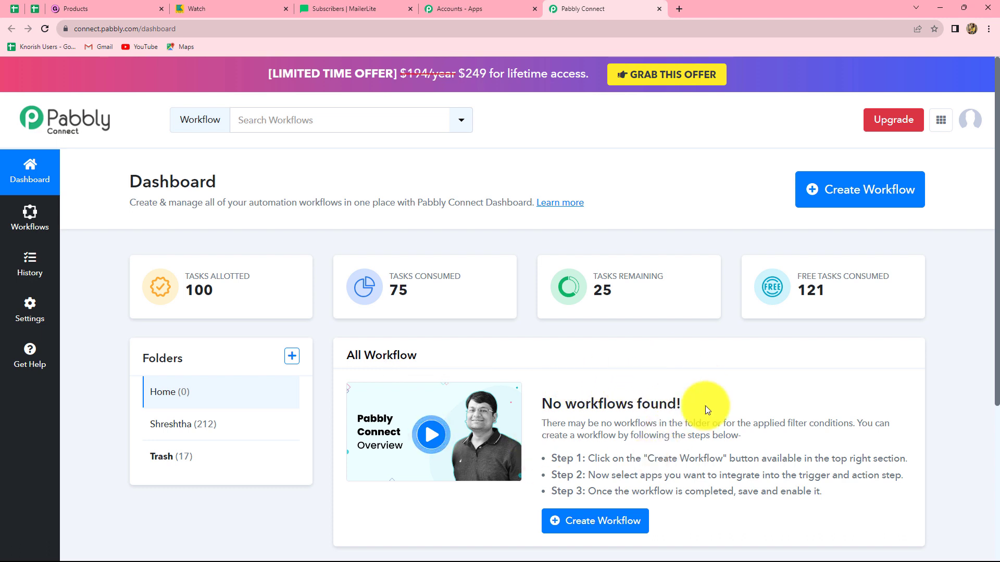
Create a workflow named "Add Gumroad Customers as MailerLite Subscribers" in the Home folder
{"action": "left_click", "coordinate": [840, 198]}
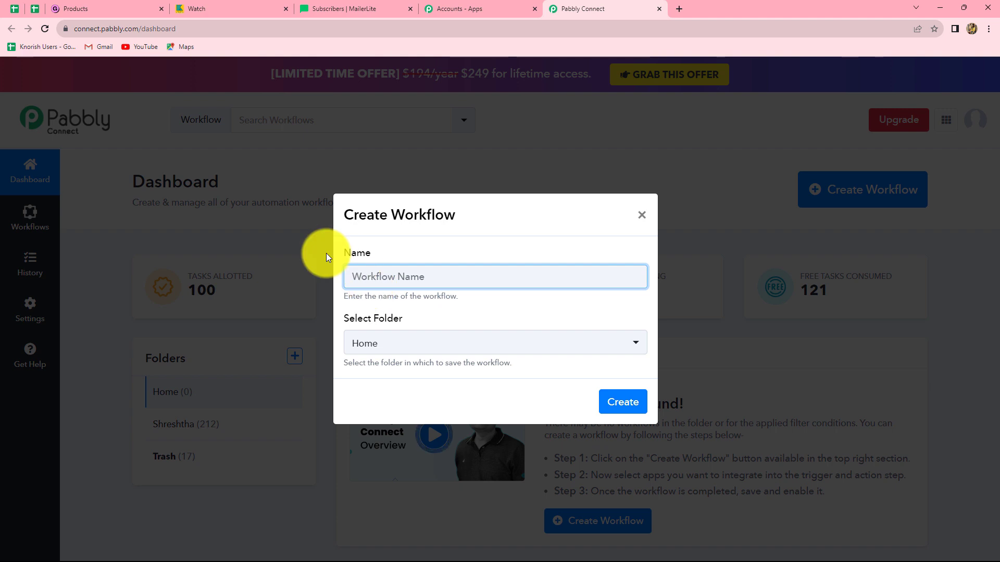
{"action": "type", "text": "Add Gumroad Customers as MailerLite Subscribers"}
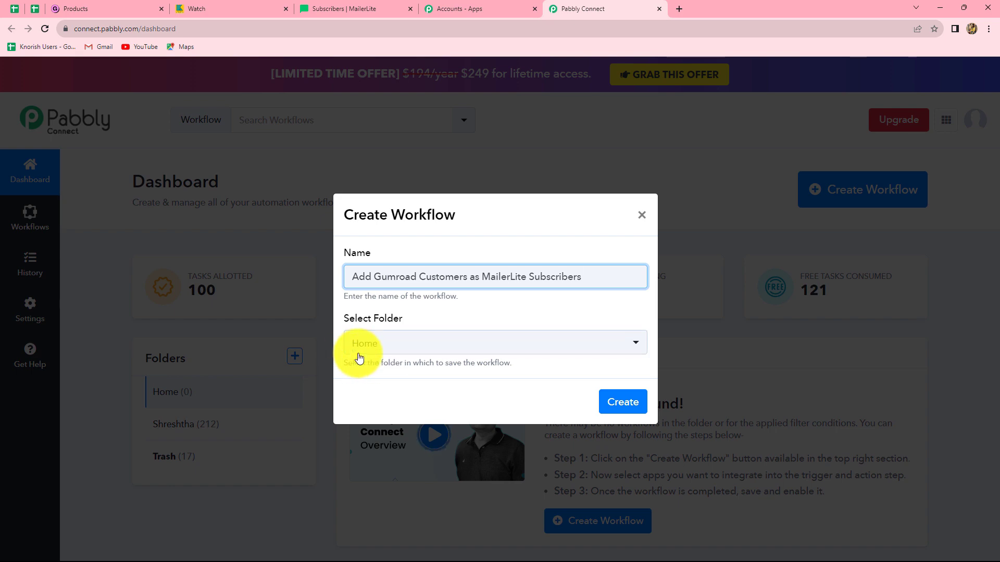
{"action": "left_click", "coordinate": [619, 409]}
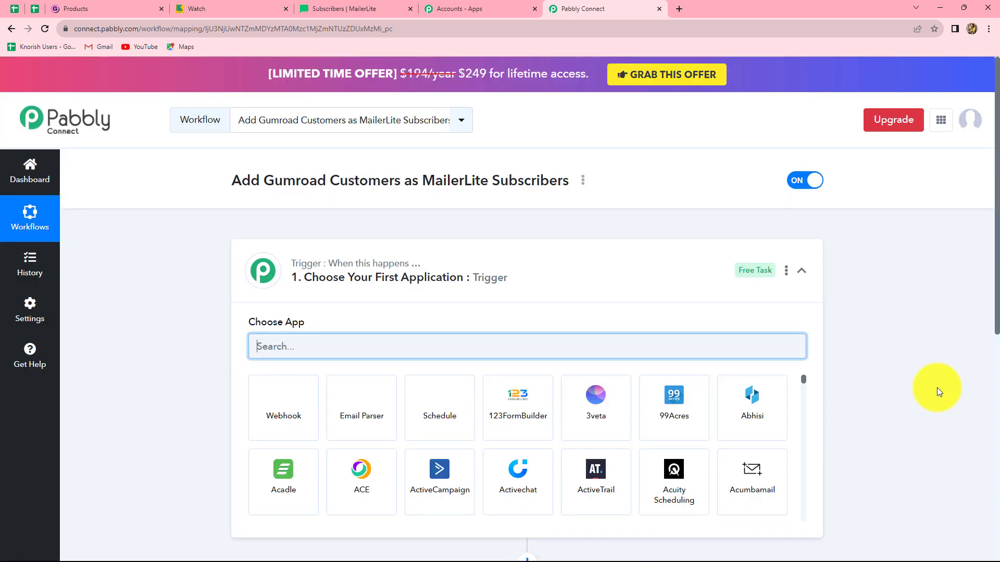
Find Gumroad in the app list and choose it as the workflow's trigger application
{"action": "scroll", "coordinate": [938, 390], "scroll_direction": "down", "scroll_amount": 4}
{"action": "scroll", "coordinate": [936, 388], "scroll_direction": "up", "scroll_amount": 1}
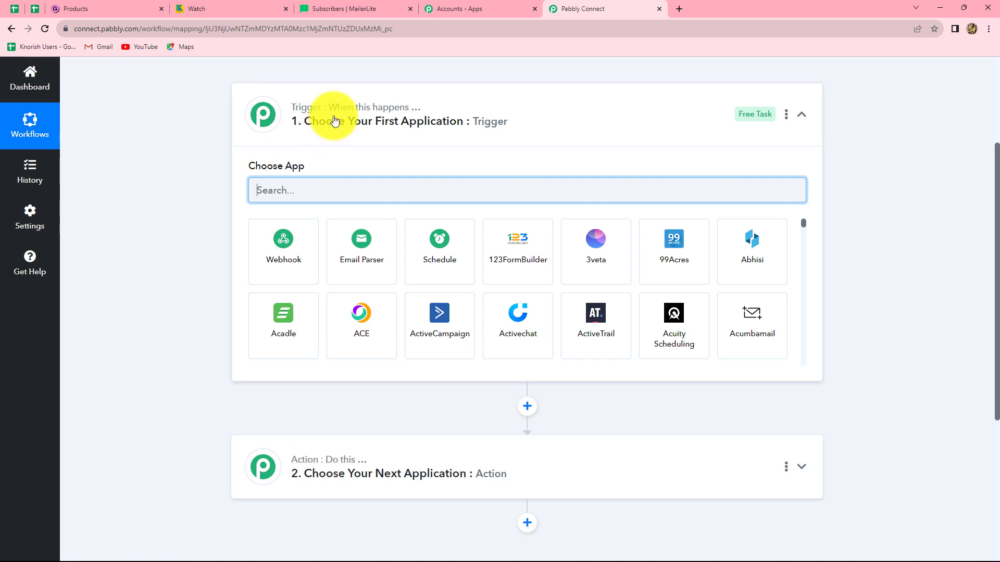
{"action": "mouse_move", "coordinate": [372, 110]}
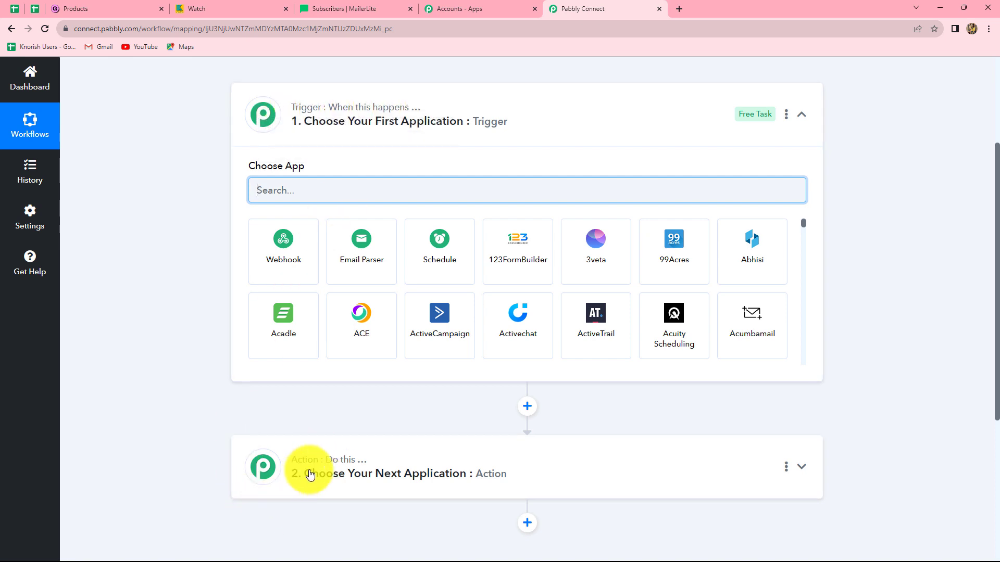
{"action": "mouse_move", "coordinate": [349, 472]}
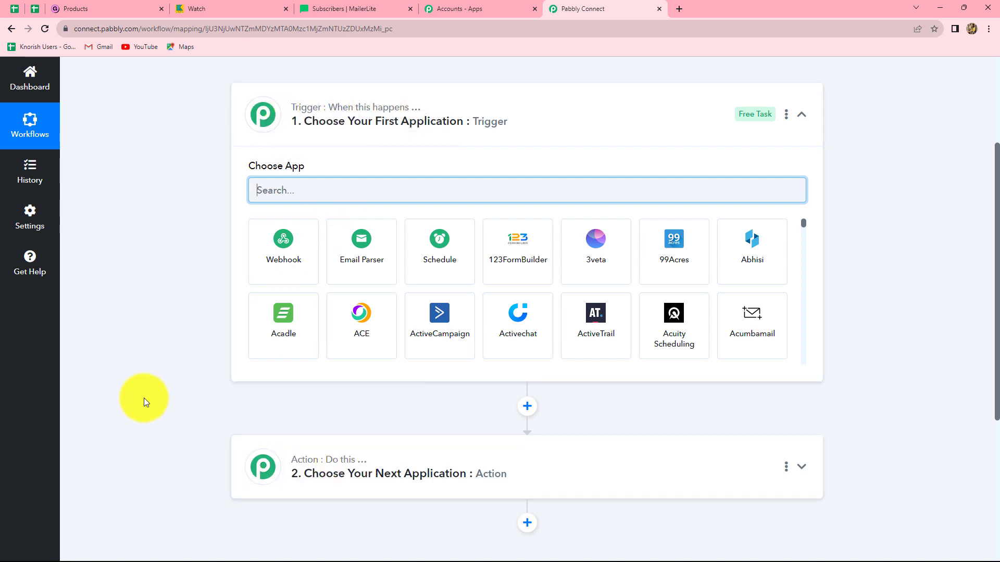
{"action": "left_click", "coordinate": [272, 188]}
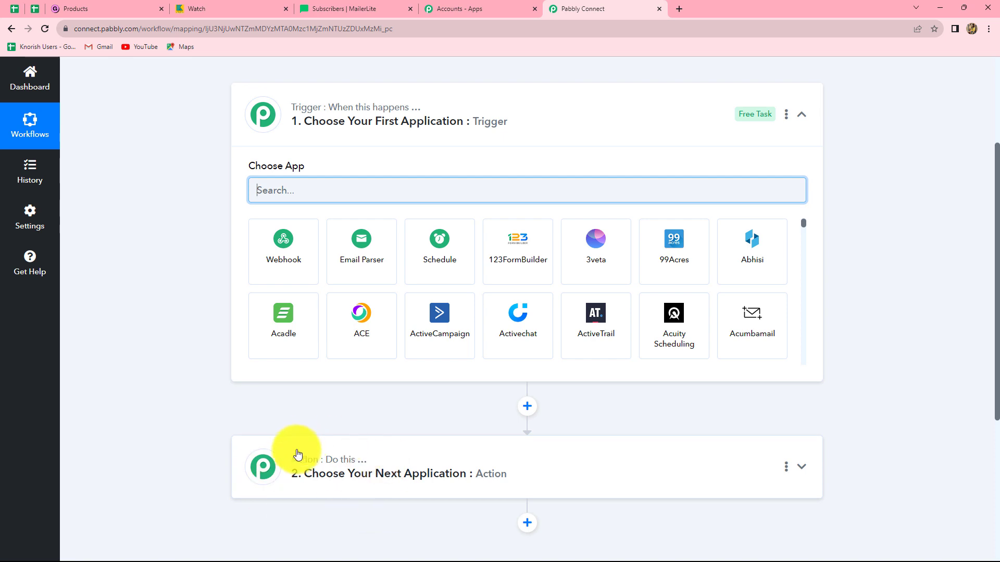
{"action": "mouse_move", "coordinate": [300, 465]}
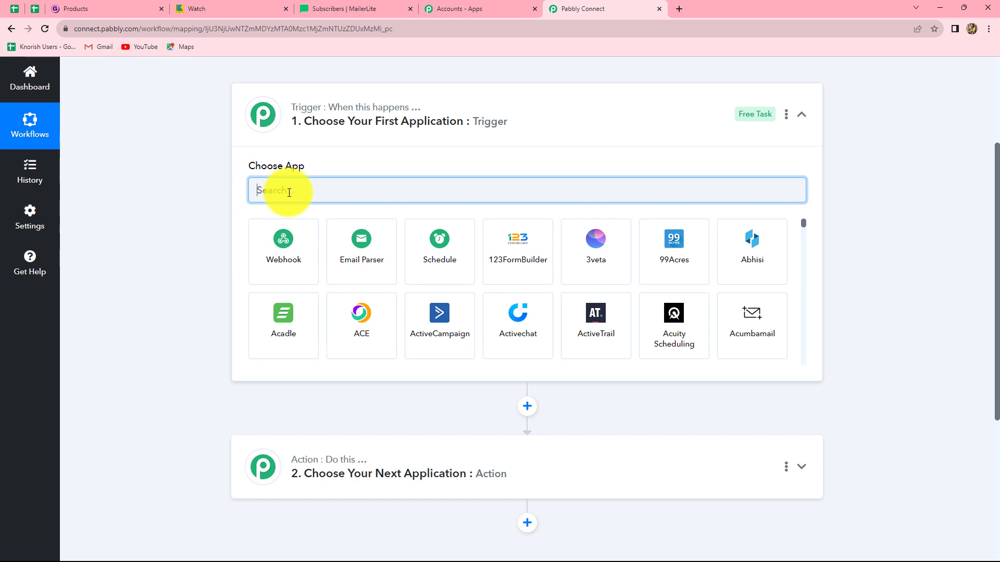
{"action": "type", "text": "Gum"}
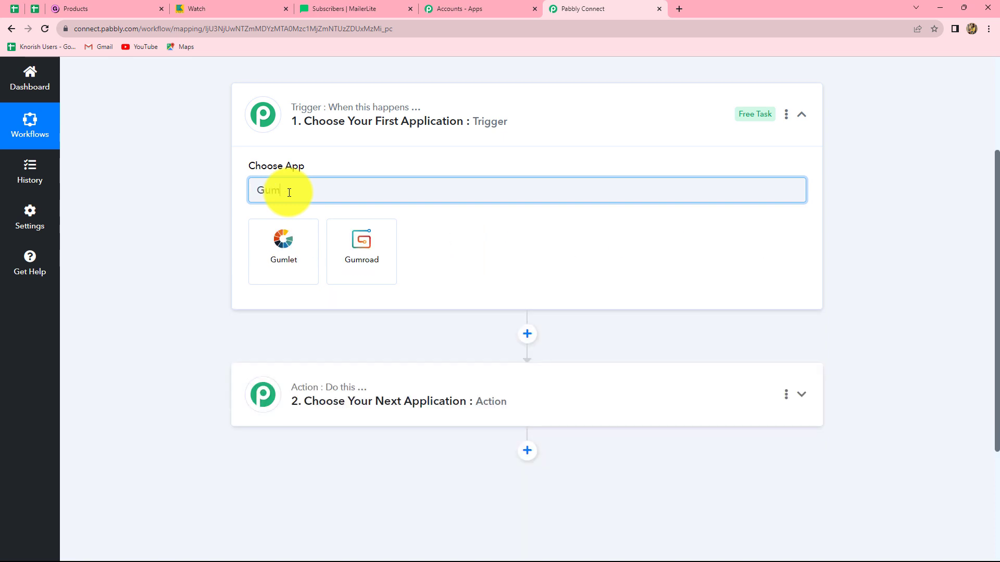
{"action": "left_click", "coordinate": [366, 265]}
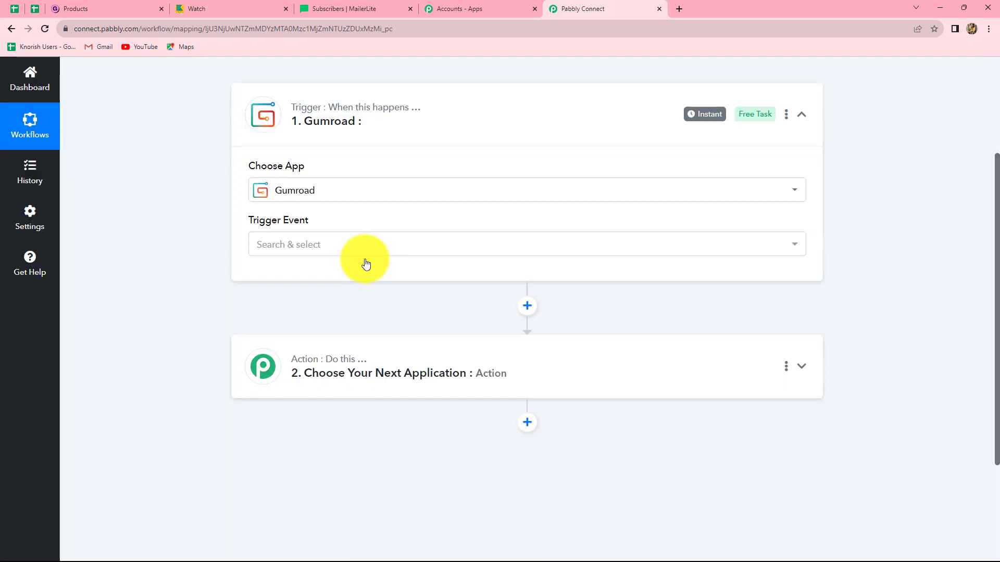
Set the Gumroad trigger event to New Sale
{"action": "left_click", "coordinate": [324, 244]}
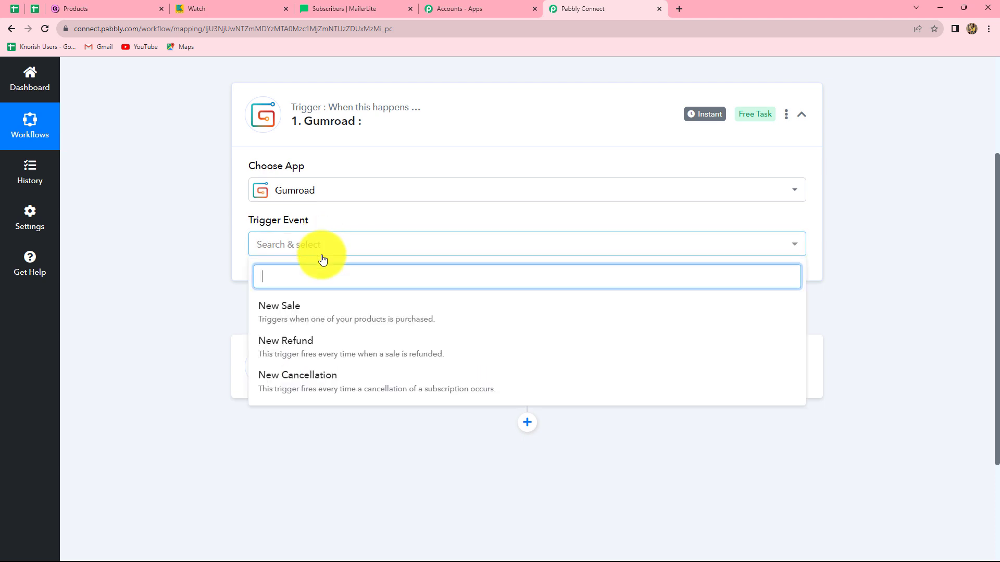
{"action": "left_click", "coordinate": [313, 312]}
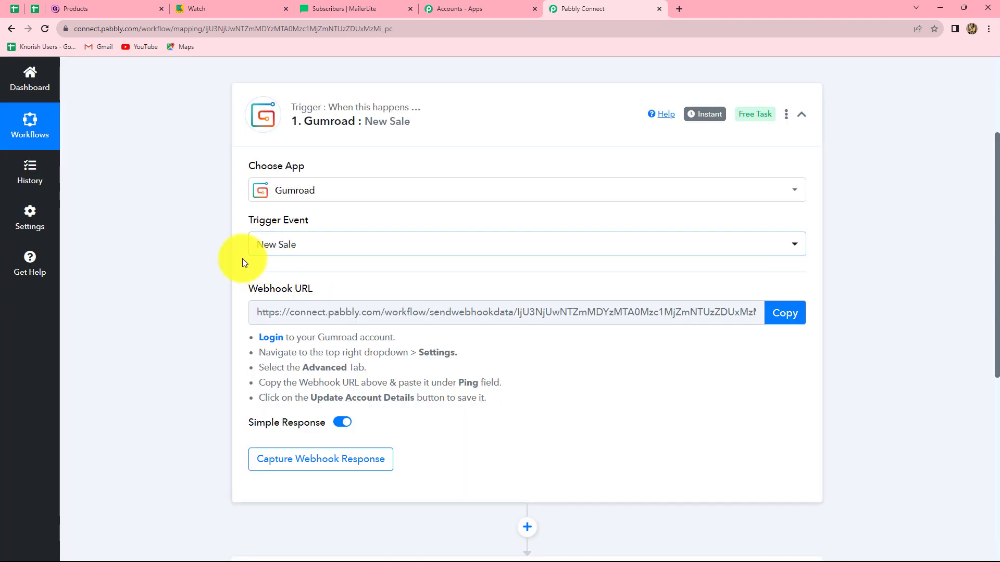
{"action": "left_click", "coordinate": [281, 255]}
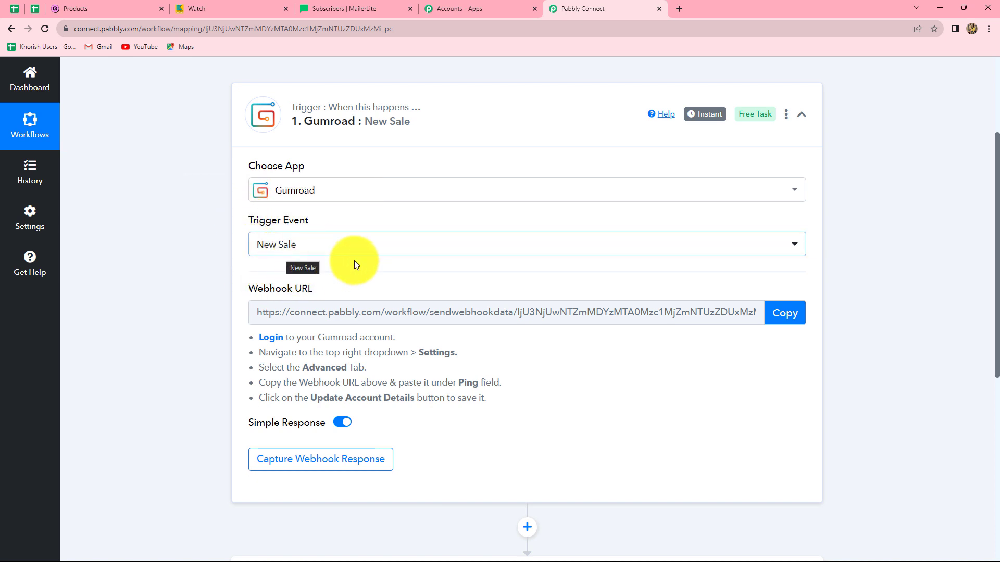
{"action": "left_click", "coordinate": [399, 274]}
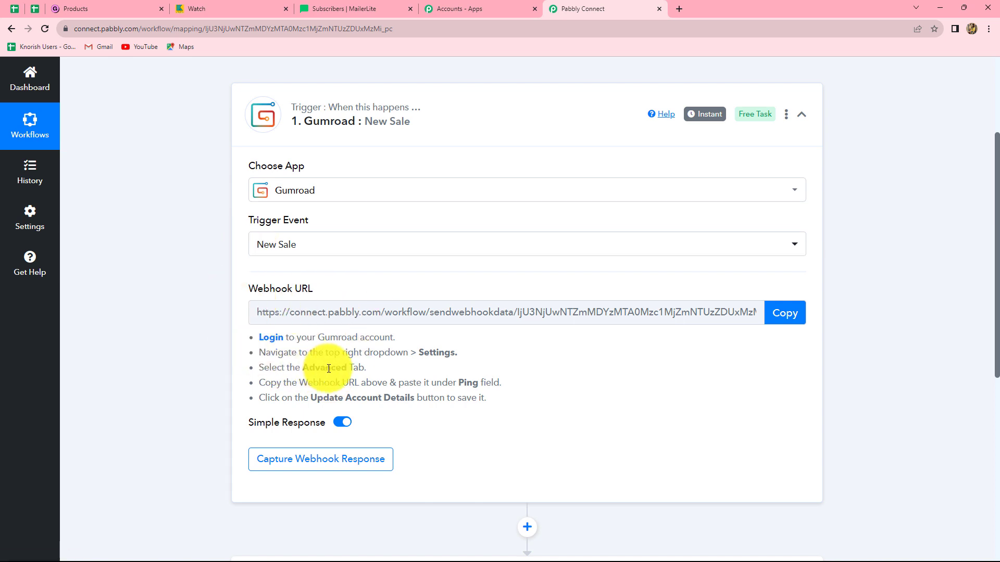
Copy the Gumroad trigger's webhook URL, then switch to Gumroad and open its Advanced settings
{"action": "left_click", "coordinate": [782, 317]}
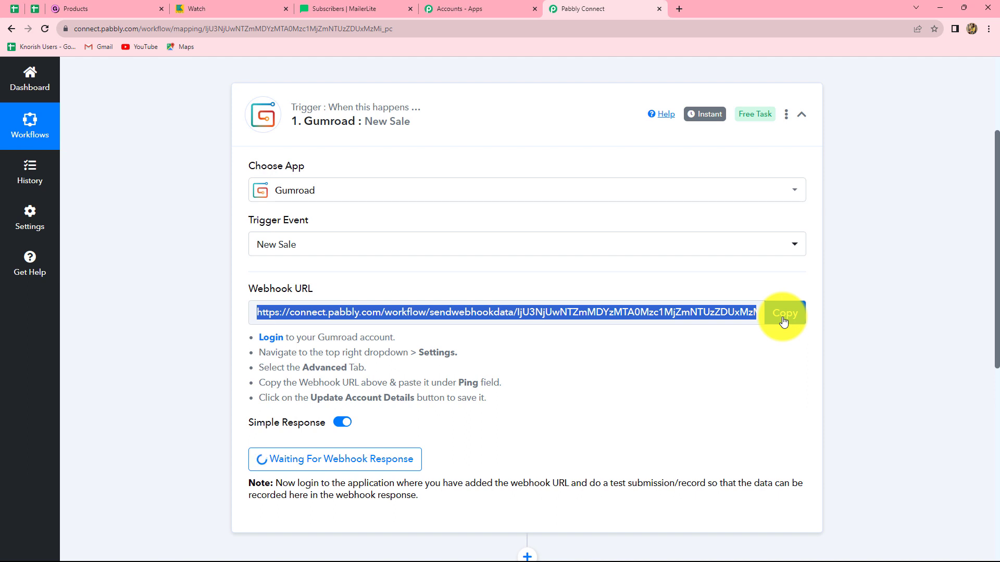
{"action": "left_click", "coordinate": [119, 8]}
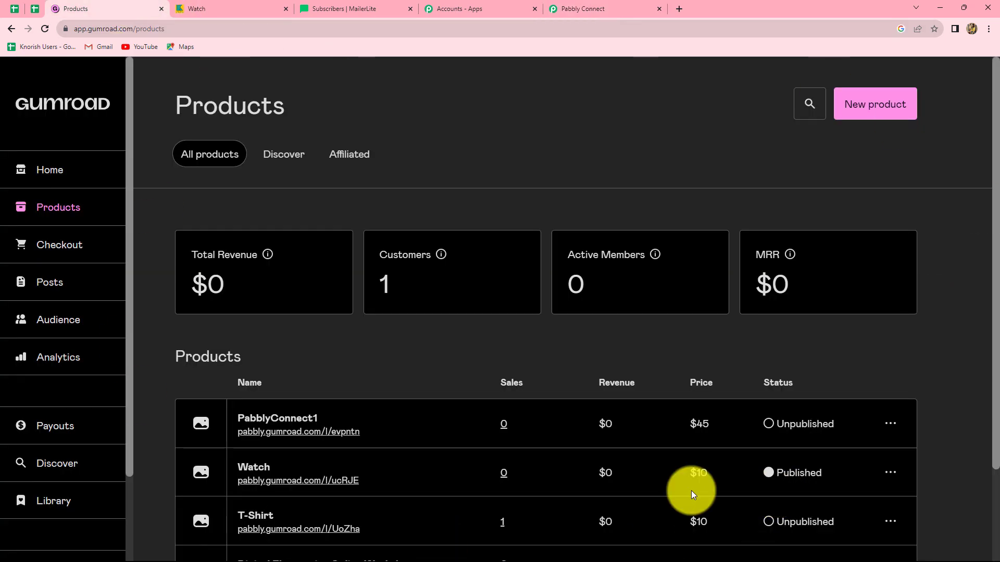
{"action": "left_click", "coordinate": [49, 177]}
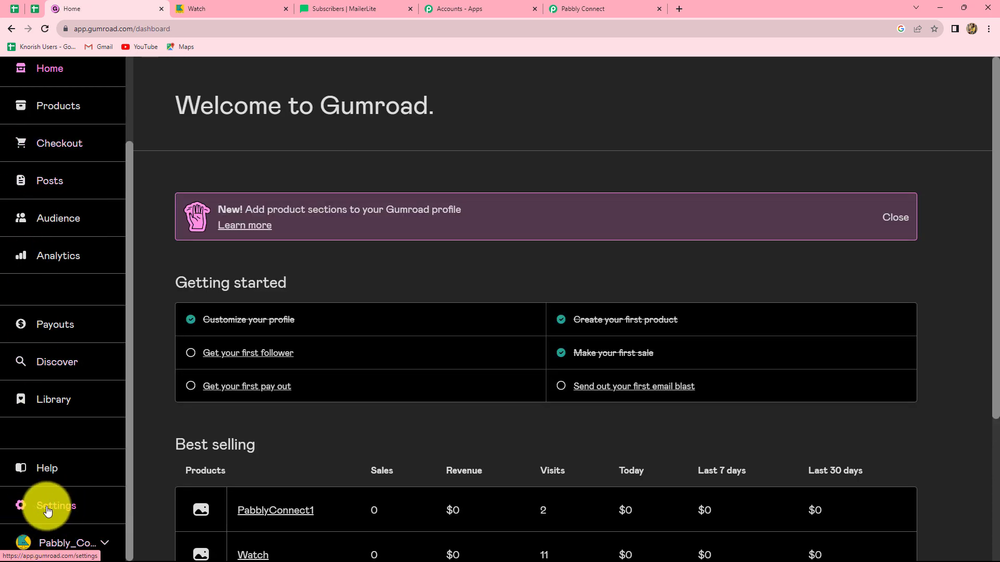
{"action": "left_click", "coordinate": [44, 512]}
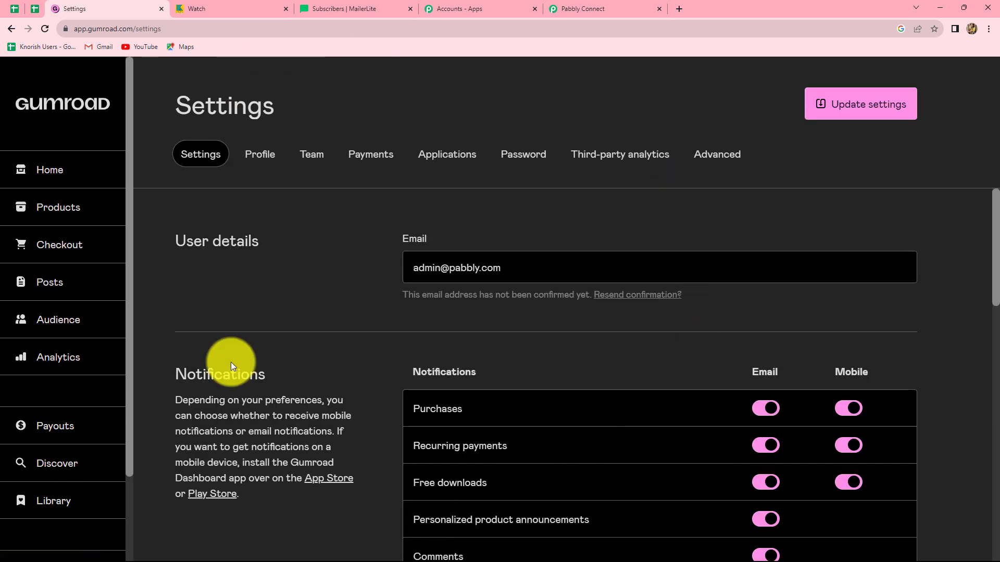
{"action": "left_click", "coordinate": [713, 159]}
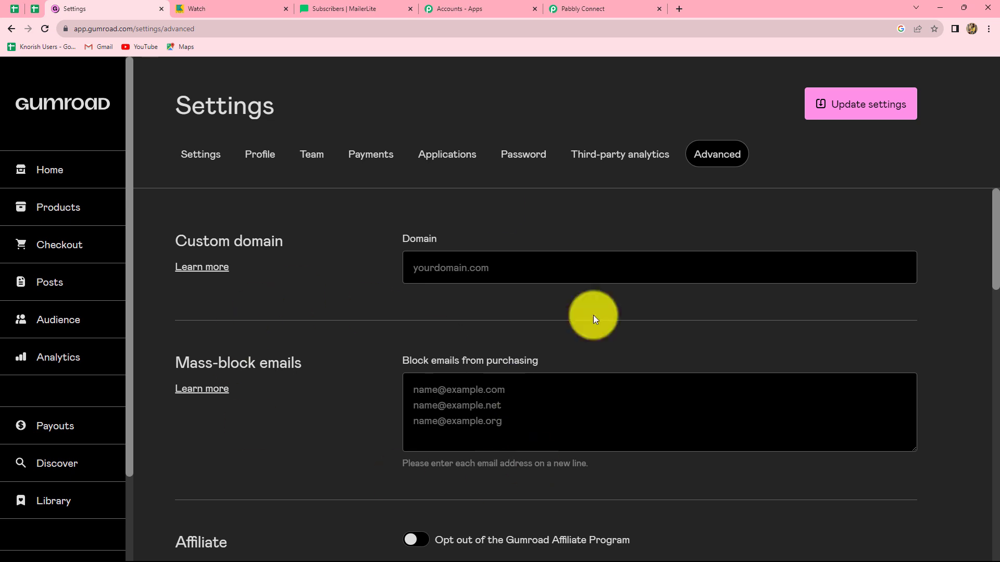
Replace the Ping endpoint with the copied webhook URL and save the updated settings
{"action": "scroll", "coordinate": [570, 461], "scroll_direction": "down", "scroll_amount": 8}
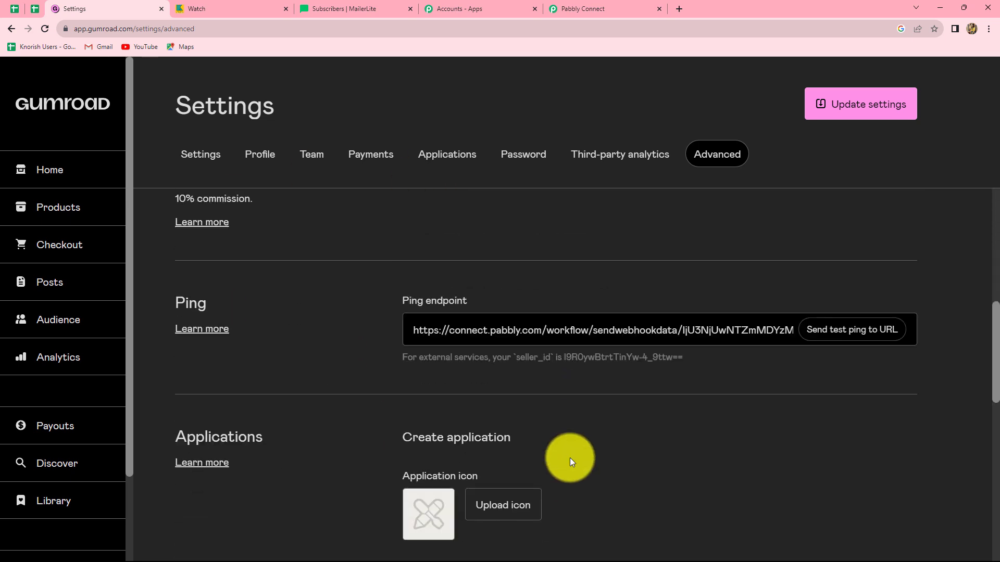
{"action": "scroll", "coordinate": [468, 380], "scroll_direction": "down", "scroll_amount": 1}
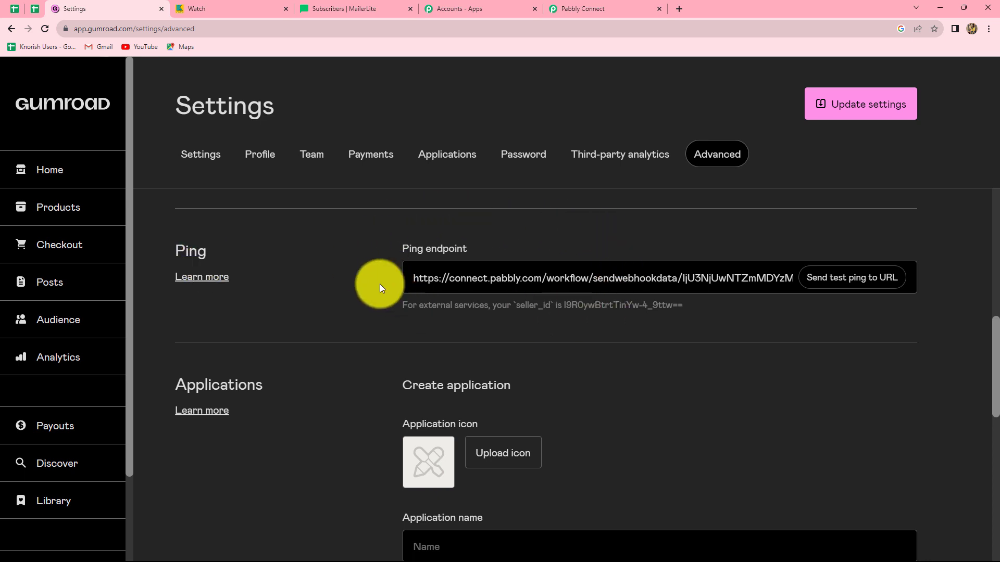
{"action": "left_click", "coordinate": [797, 288]}
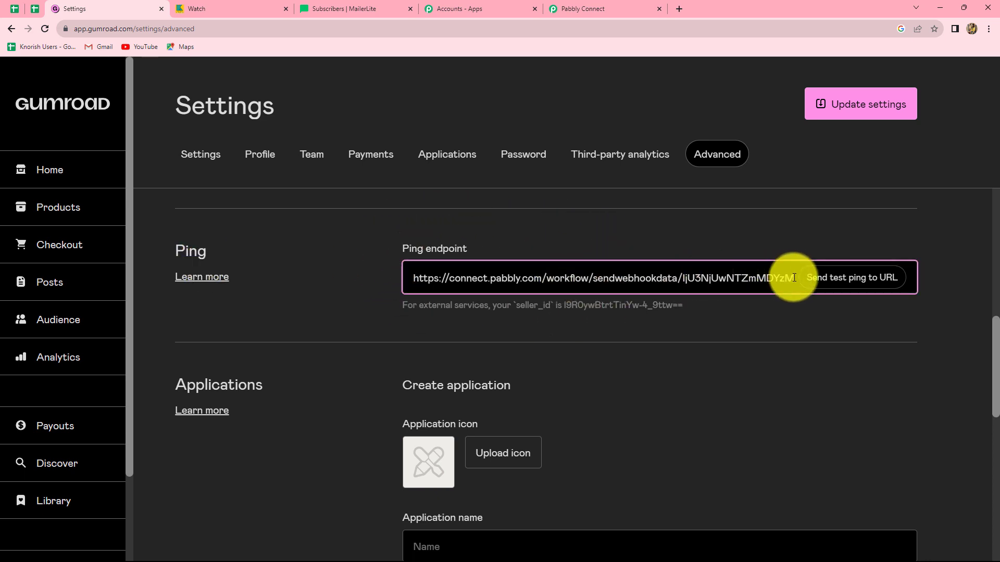
{"action": "key", "text": "BackSpace"}
{"action": "key", "text": "BackSpace"}
{"action": "key", "text": "BackSpace"}
{"action": "key", "text": "BackSpace"}
{"action": "key", "text": "BackSpace"}
{"action": "key", "text": "BackSpace"}
{"action": "key", "text": "BackSpace"}
{"action": "key", "text": "BackSpace"}
{"action": "key", "text": "BackSpace"}
{"action": "key", "text": "BackSpace"}
{"action": "key", "text": "BackSpace"}
{"action": "key", "text": "BackSpace"}
{"action": "key", "text": "BackSpace"}
{"action": "key", "text": "BackSpace"}
{"action": "key", "text": "BackSpace"}
{"action": "key", "text": "BackSpace"}
{"action": "key", "text": "BackSpace"}
{"action": "key", "text": "BackSpace"}
{"action": "key", "text": "BackSpace"}
{"action": "key", "text": "BackSpace"}
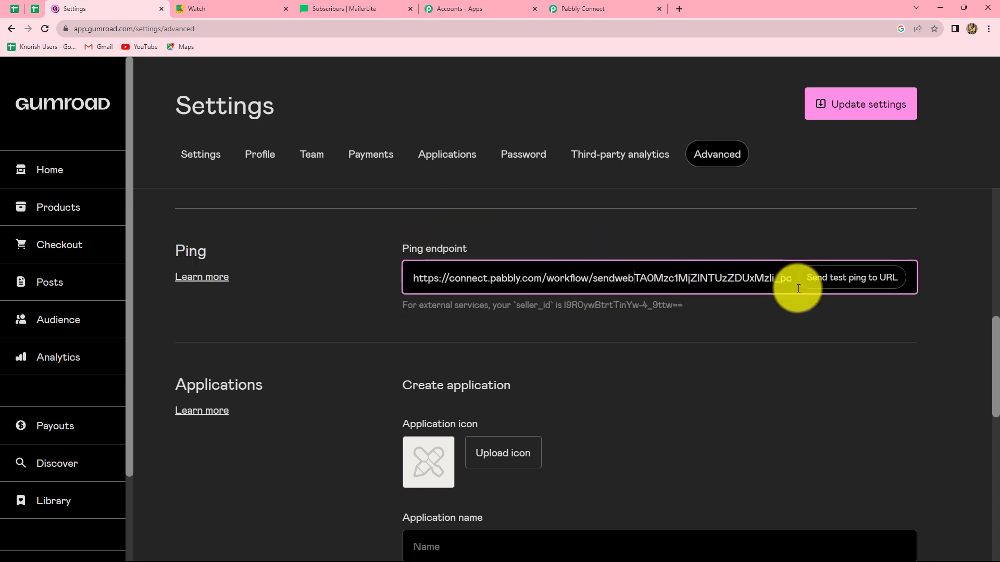
{"action": "key", "text": "BackSpace"}
{"action": "key", "text": "BackSpace"}
{"action": "key", "text": "BackSpace"}
{"action": "key", "text": "BackSpace"}
{"action": "key", "text": "BackSpace"}
{"action": "key", "text": "BackSpace"}
{"action": "key", "text": "BackSpace"}
{"action": "key", "text": "BackSpace"}
{"action": "key", "text": "BackSpace"}
{"action": "key", "text": "BackSpace"}
{"action": "key", "text": "BackSpace"}
{"action": "key", "text": "BackSpace"}
{"action": "key", "text": "BackSpace"}
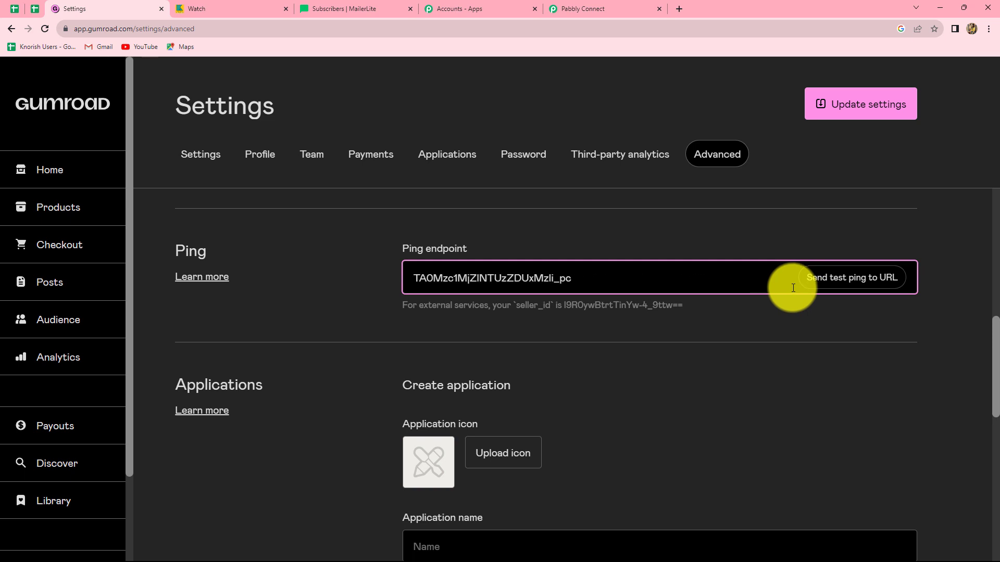
{"action": "key", "text": "BackSpace"}
{"action": "key", "text": "BackSpace"}
{"action": "key", "text": "BackSpace"}
{"action": "key", "text": "BackSpace"}
{"action": "key", "text": "BackSpace"}
{"action": "key", "text": "BackSpace"}
{"action": "key", "text": "BackSpace"}
{"action": "key", "text": "BackSpace"}
{"action": "key", "text": "BackSpace"}
{"action": "key", "text": "BackSpace"}
{"action": "key", "text": "BackSpace"}
{"action": "key", "text": "BackSpace"}
{"action": "key", "text": "BackSpace"}
{"action": "key", "text": "BackSpace"}
{"action": "key", "text": "BackSpace"}
{"action": "key", "text": "BackSpace"}
{"action": "key", "text": "BackSpace"}
{"action": "key", "text": "BackSpace"}
{"action": "key", "text": "BackSpace"}
{"action": "key", "text": "BackSpace"}
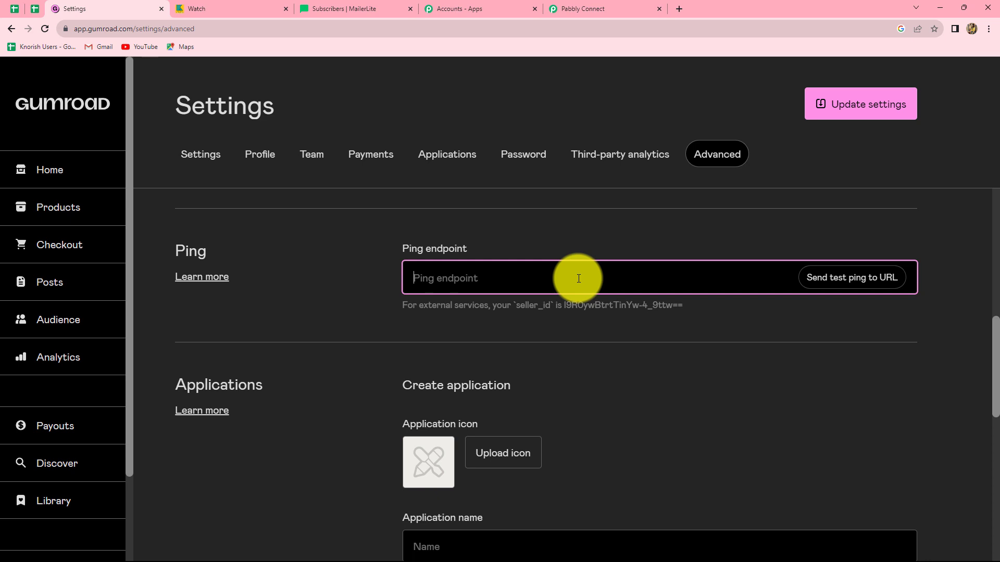
{"action": "key", "text": "ctrl+v"}
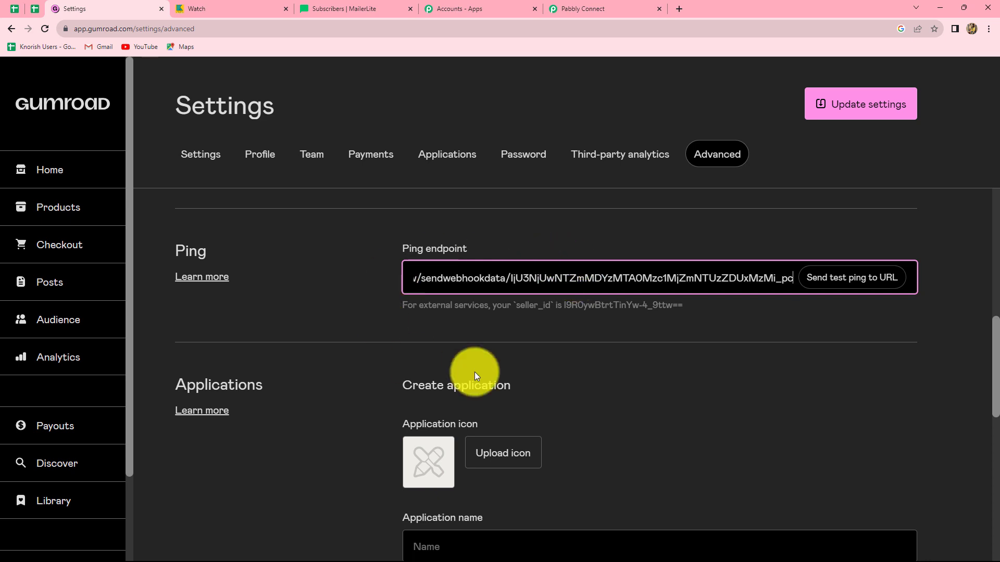
{"action": "left_click", "coordinate": [847, 112]}
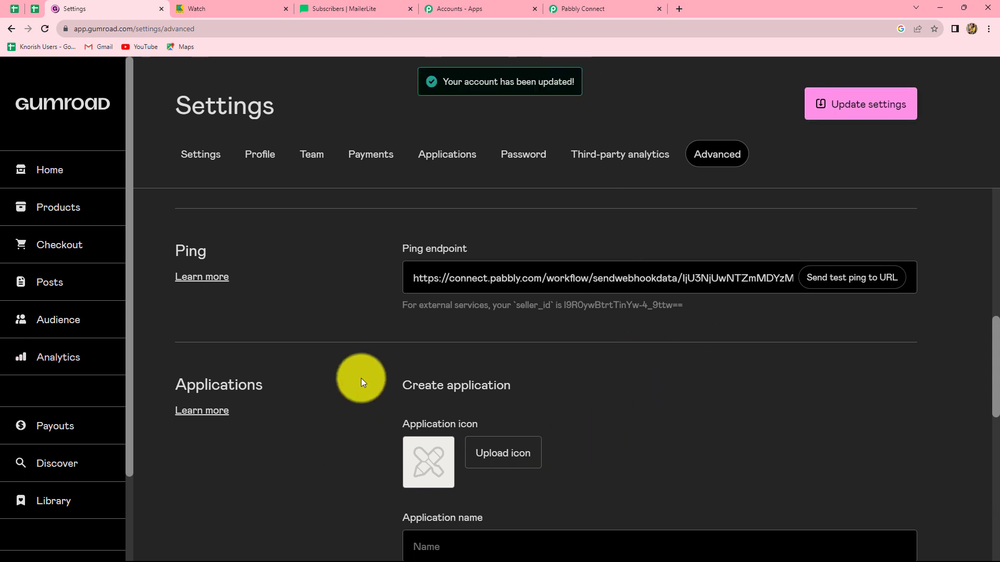
Return to the Pabbly Connect workflow and read the note about making a test submission for the webhook response
{"action": "left_click", "coordinate": [577, 9]}
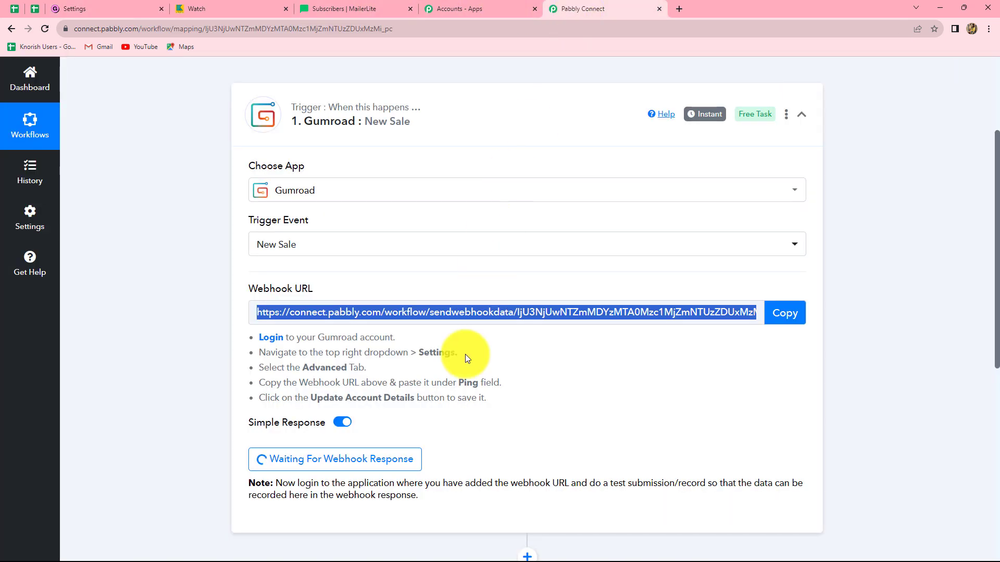
{"action": "scroll", "coordinate": [465, 355], "scroll_direction": "down", "scroll_amount": 2}
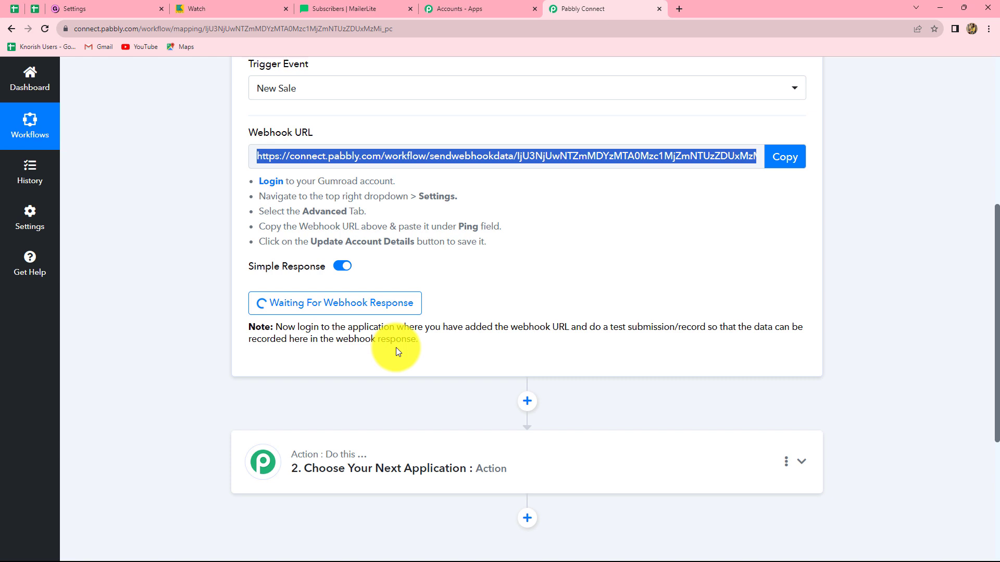
{"action": "left_click_drag", "start_coordinate": [275, 325], "coordinate": [436, 336]}
{"action": "left_click", "coordinate": [436, 336]}
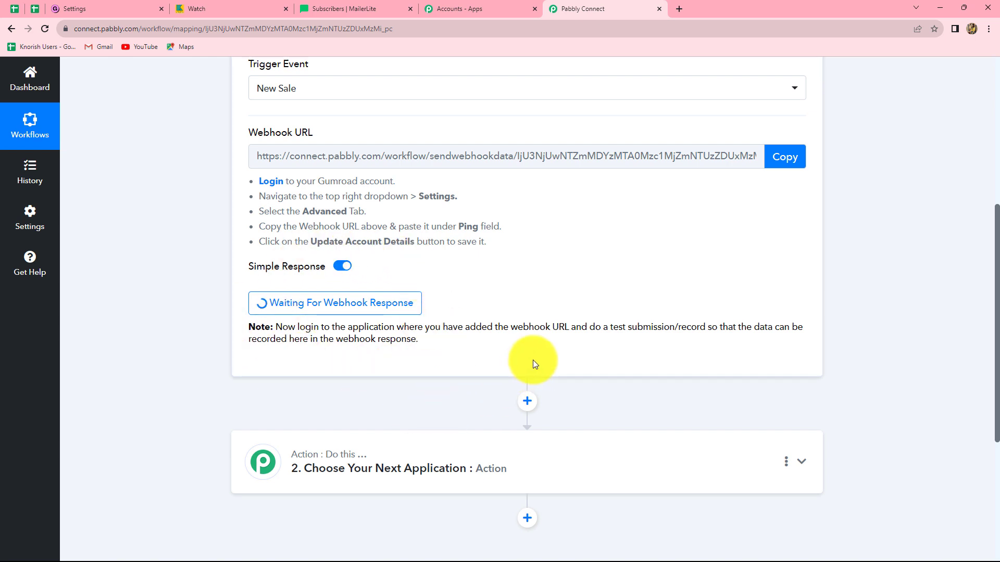
Switch to Gumroad, open the Watch product's page from the products list and proceed to checkout with quantity 1
{"action": "left_click", "coordinate": [104, 9]}
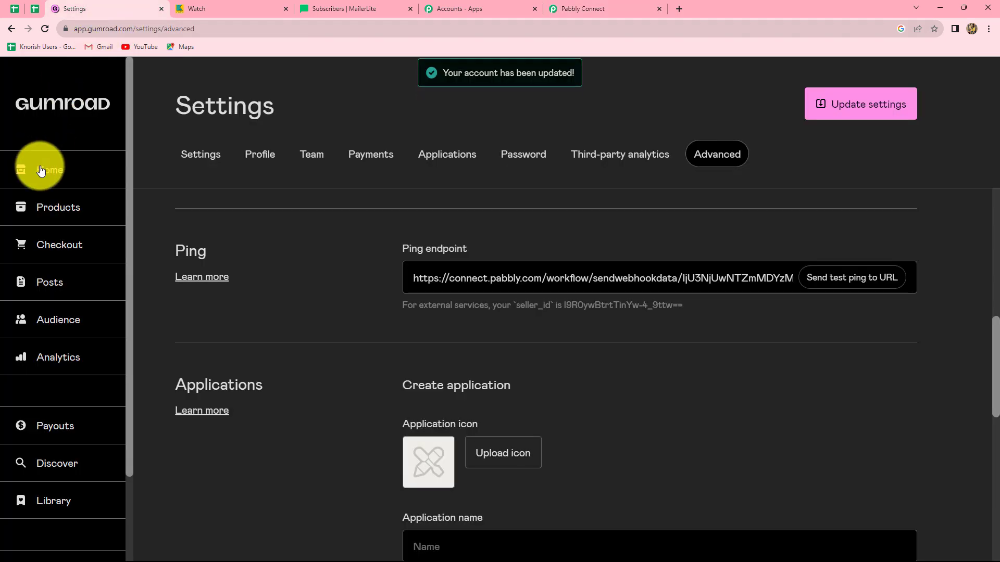
{"action": "left_click", "coordinate": [52, 208]}
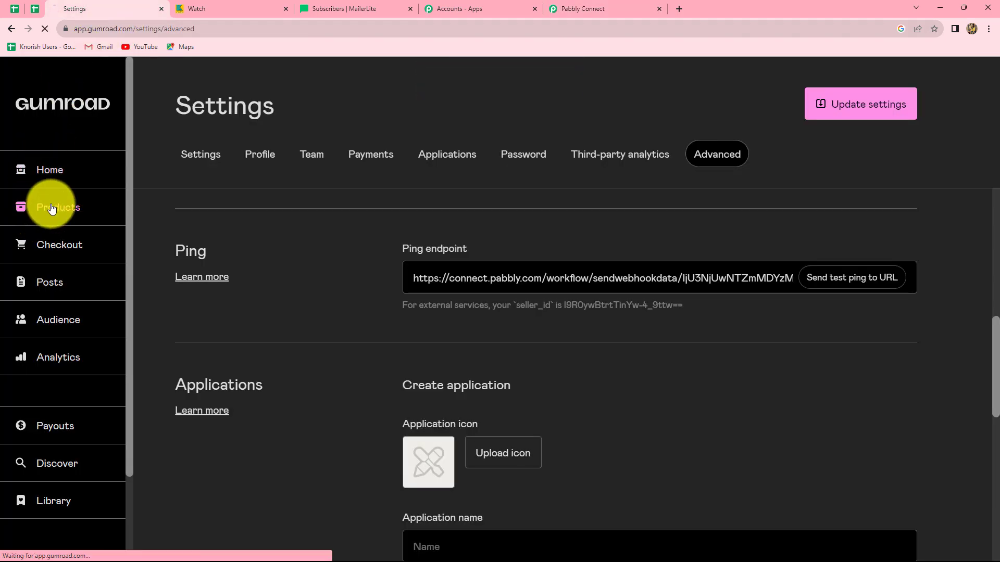
{"action": "scroll", "coordinate": [388, 366], "scroll_direction": "down", "scroll_amount": 2}
{"action": "scroll", "coordinate": [389, 362], "scroll_direction": "down", "scroll_amount": 2}
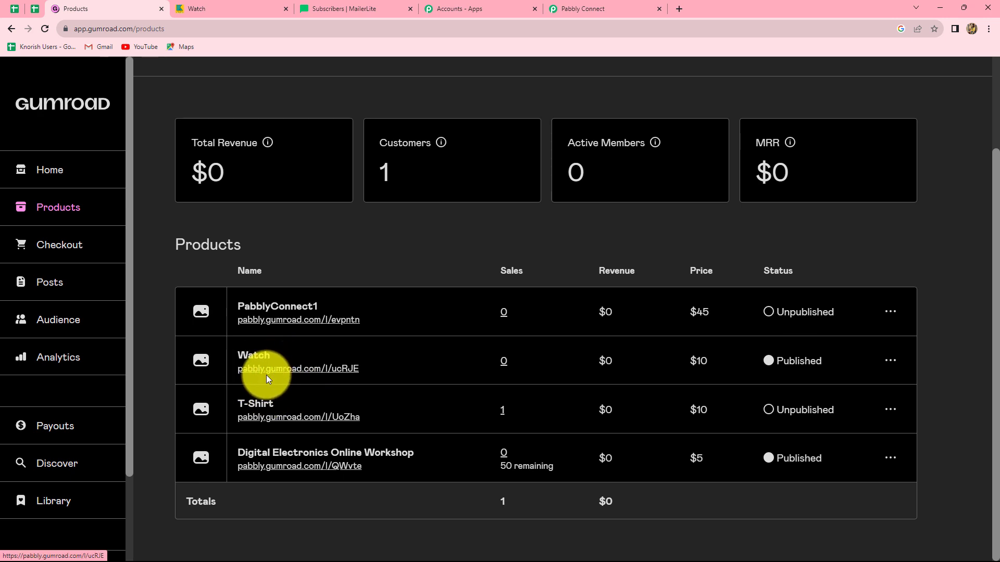
{"action": "left_click", "coordinate": [307, 371]}
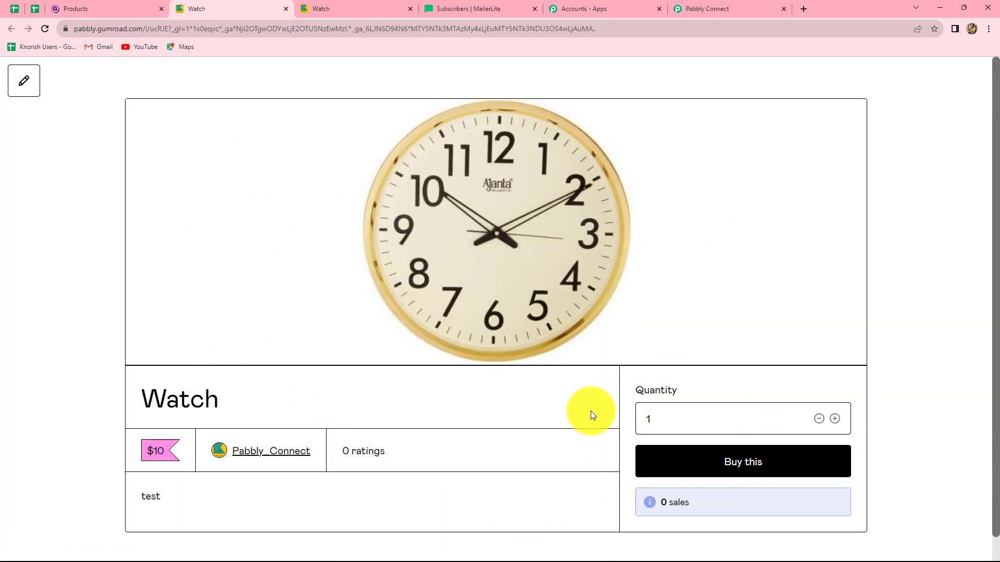
{"action": "left_click", "coordinate": [729, 465]}
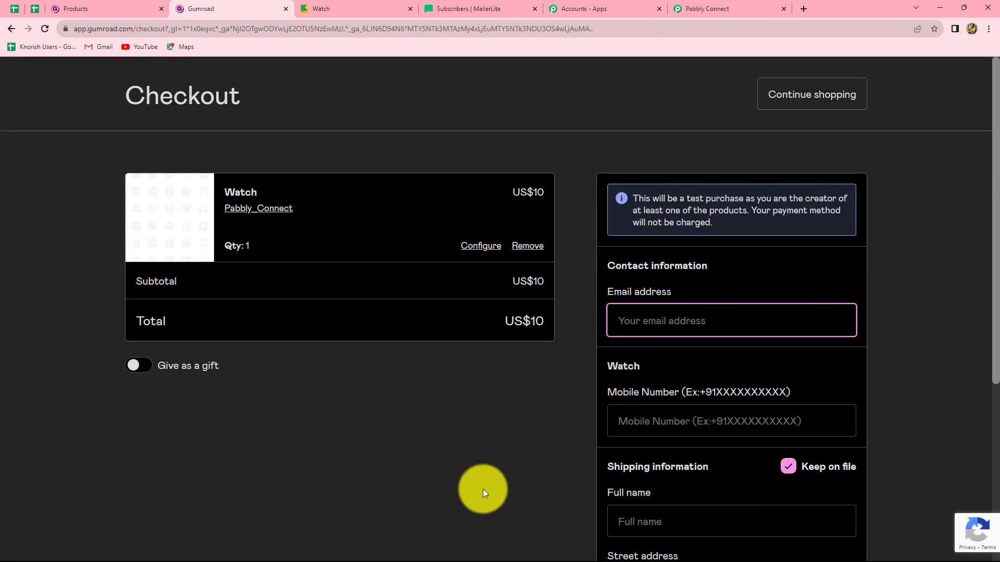
Fill in the test customer's email address and mobile number with the +91 country code in the checkout form
{"action": "scroll", "coordinate": [483, 489], "scroll_direction": "down", "scroll_amount": 2}
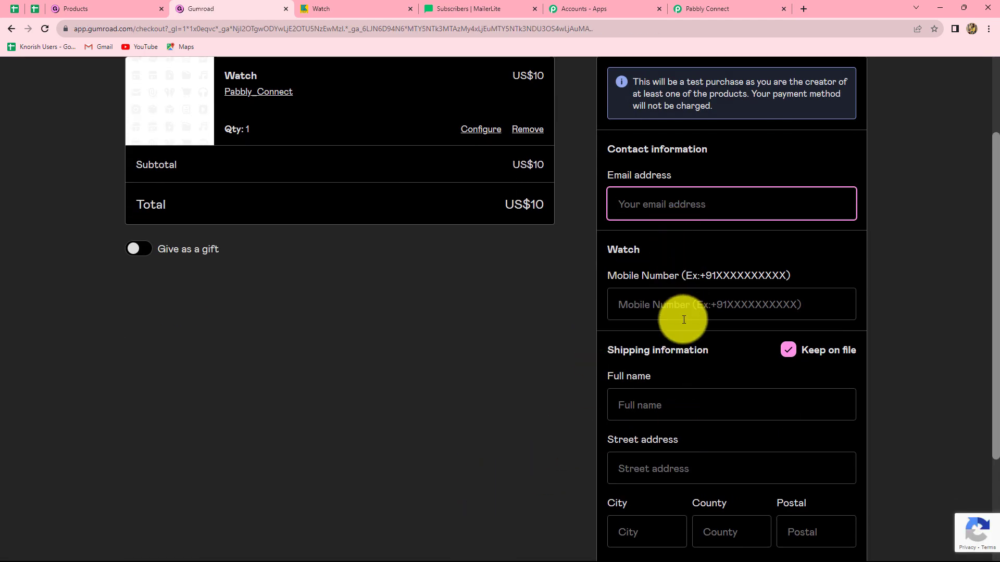
{"action": "scroll", "coordinate": [693, 455], "scroll_direction": "down", "scroll_amount": 3}
{"action": "scroll", "coordinate": [692, 453], "scroll_direction": "up", "scroll_amount": 3}
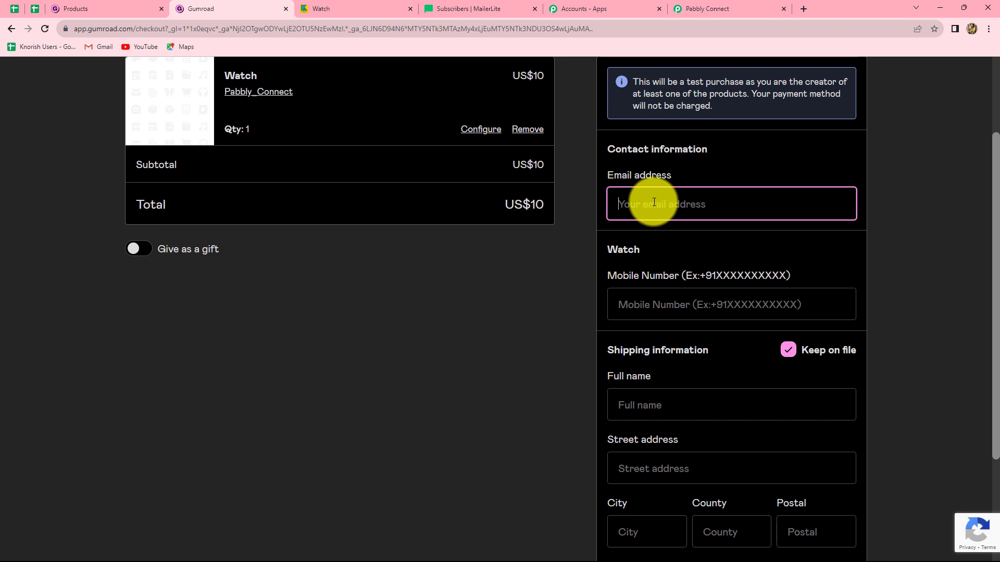
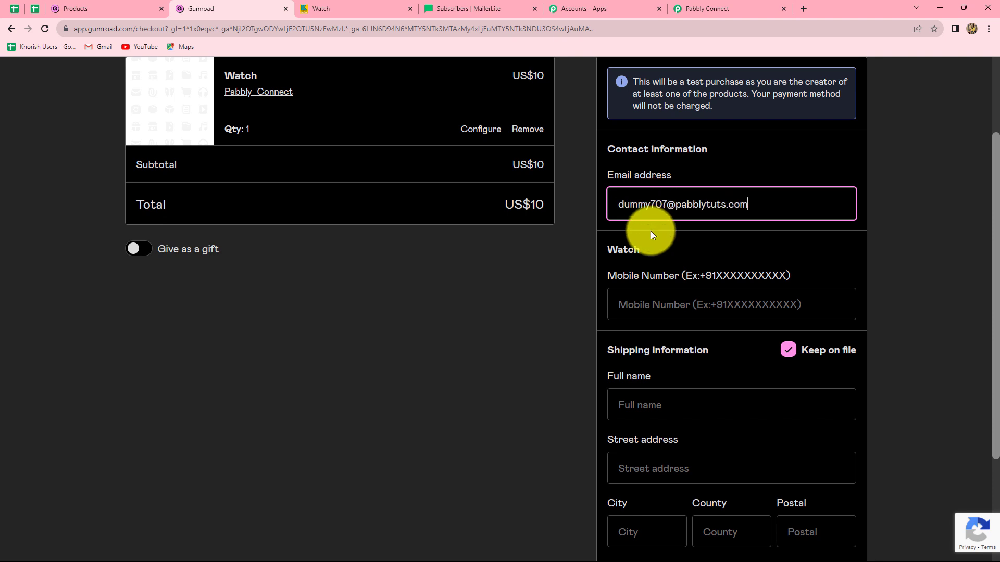
{"action": "scroll", "coordinate": [665, 312], "scroll_direction": "down", "scroll_amount": 1}
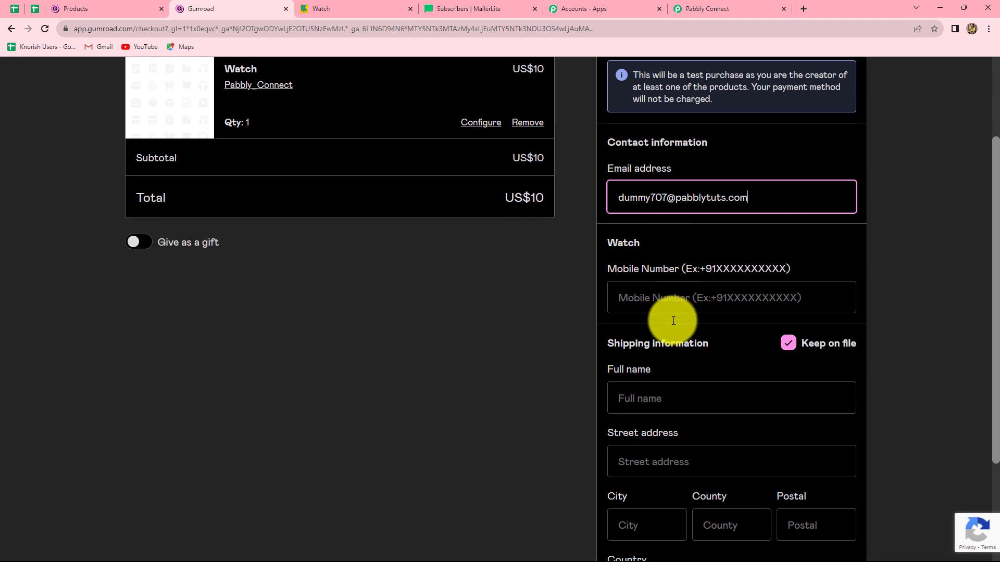
{"action": "left_click", "coordinate": [667, 256]}
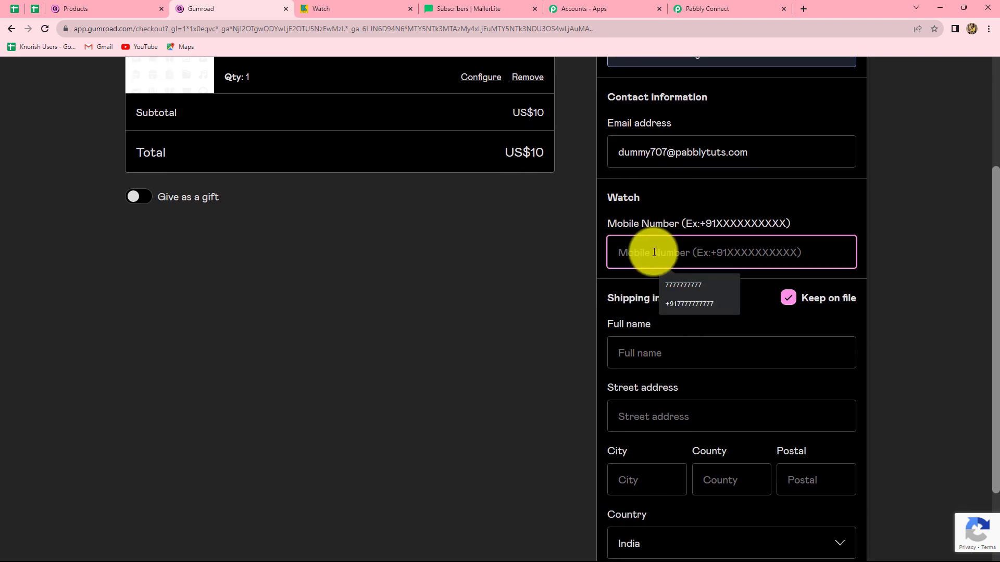
{"action": "type", "text": "+91"}
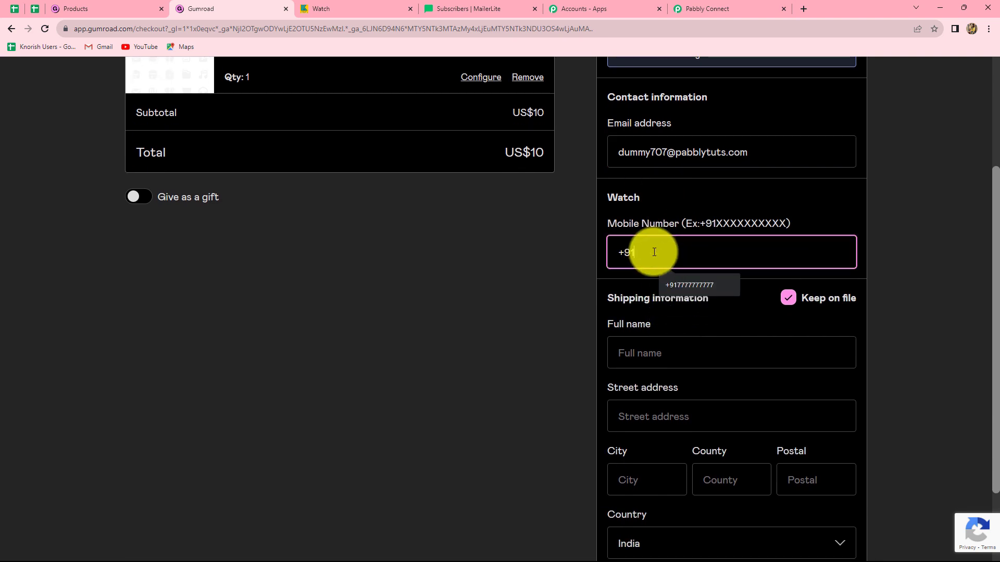
{"action": "type", "text": "6767676767"}
Enter the test customer's full name and street address in the shipping information
{"action": "scroll", "coordinate": [599, 229], "scroll_direction": "down", "scroll_amount": 2}
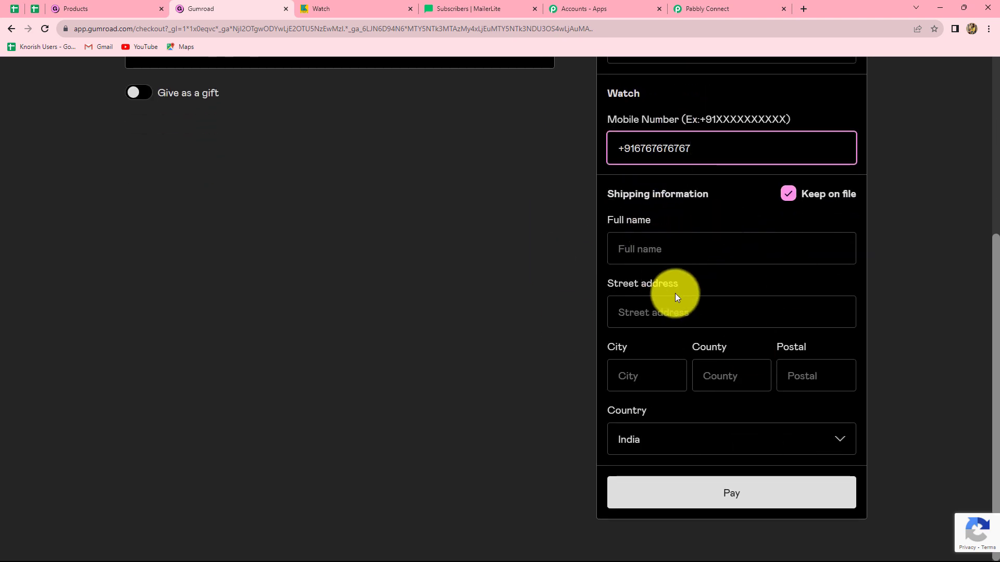
{"action": "left_click", "coordinate": [650, 249]}
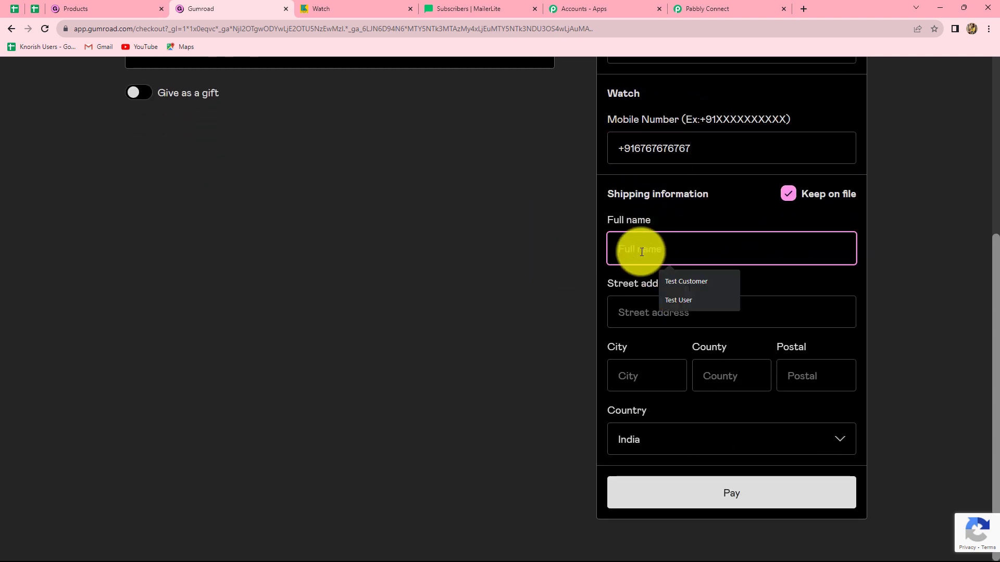
{"action": "type", "text": "Dummy Customer"}
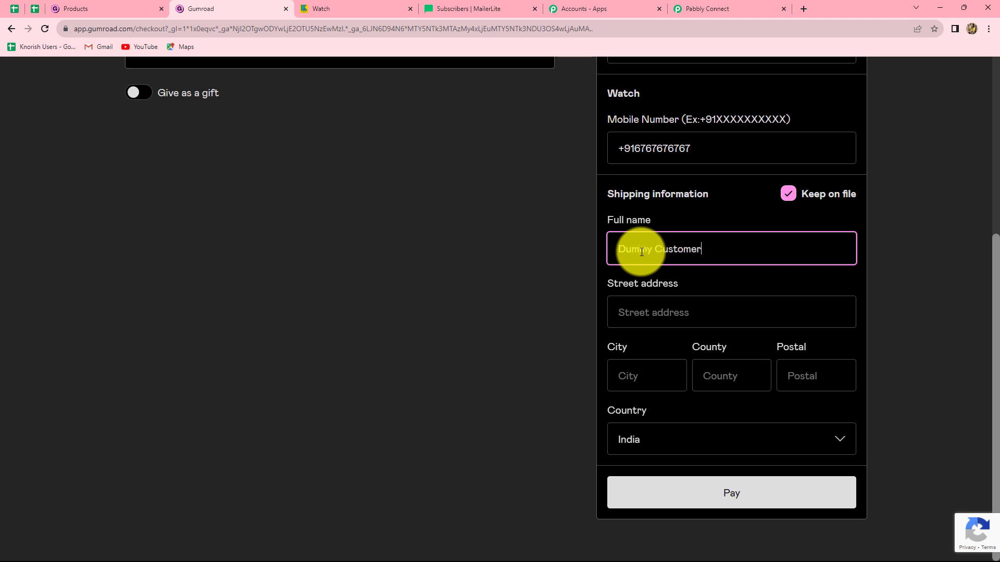
{"action": "left_click", "coordinate": [645, 309]}
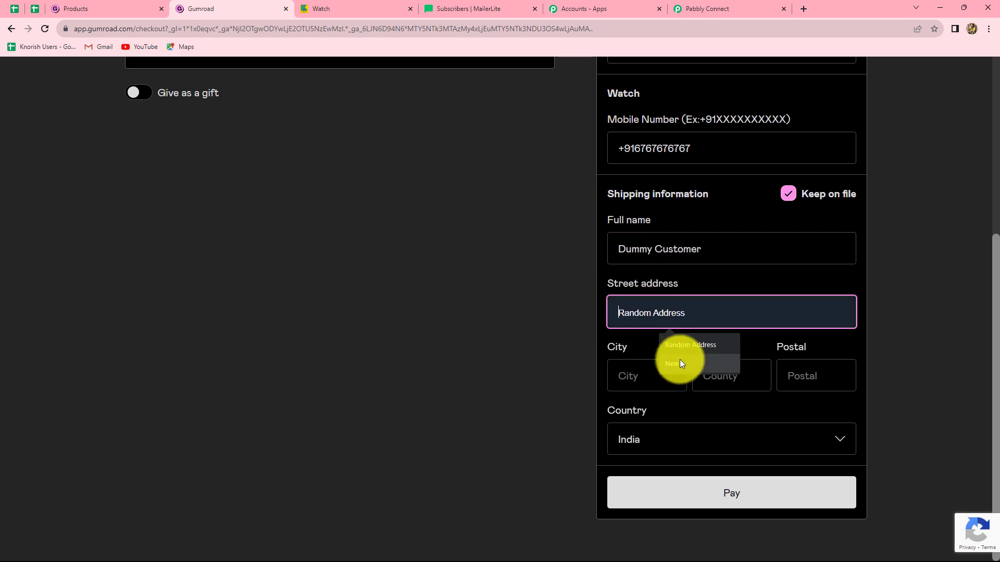
{"action": "type", "text": "Random "}
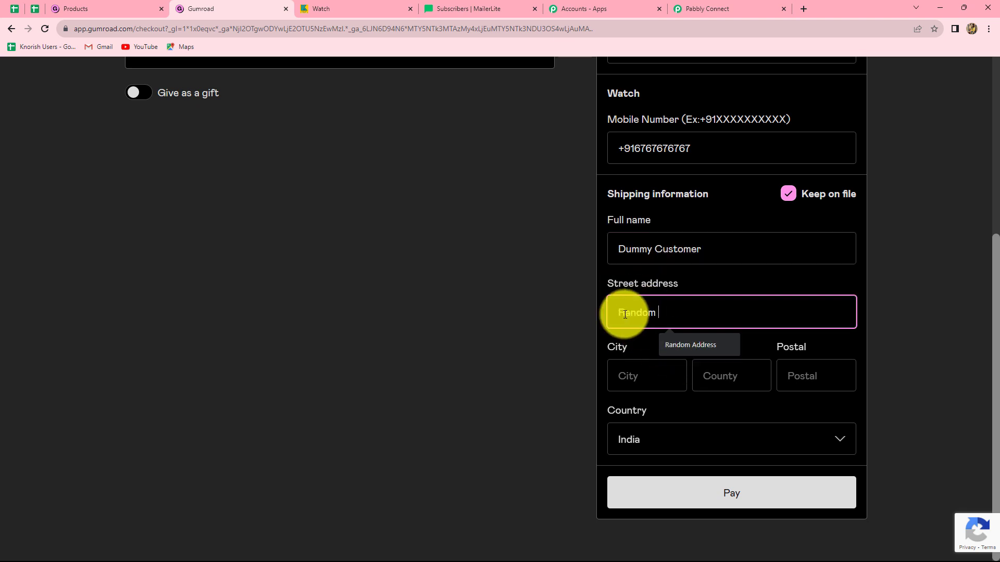
{"action": "type", "text": "Street"}
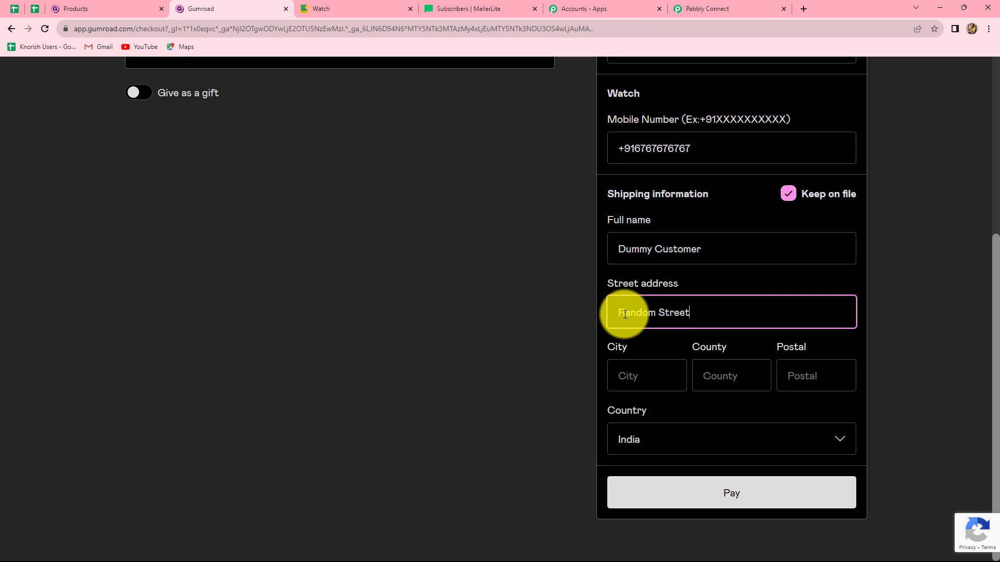
Complete the shipping address with the customer's city, county and postal code
{"action": "left_click", "coordinate": [661, 372]}
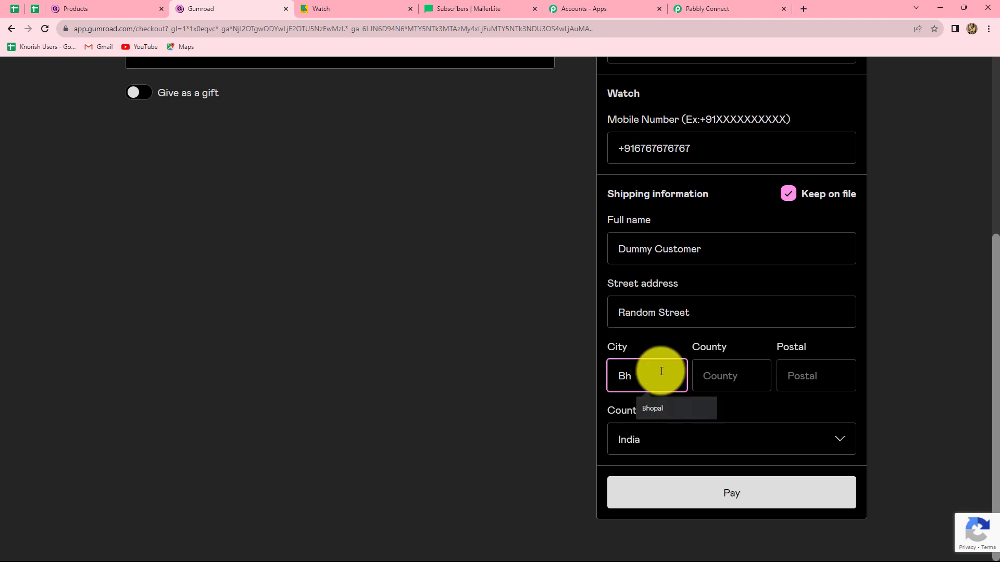
{"action": "type", "text": "Bhopal"}
{"action": "left_click", "coordinate": [709, 369]}
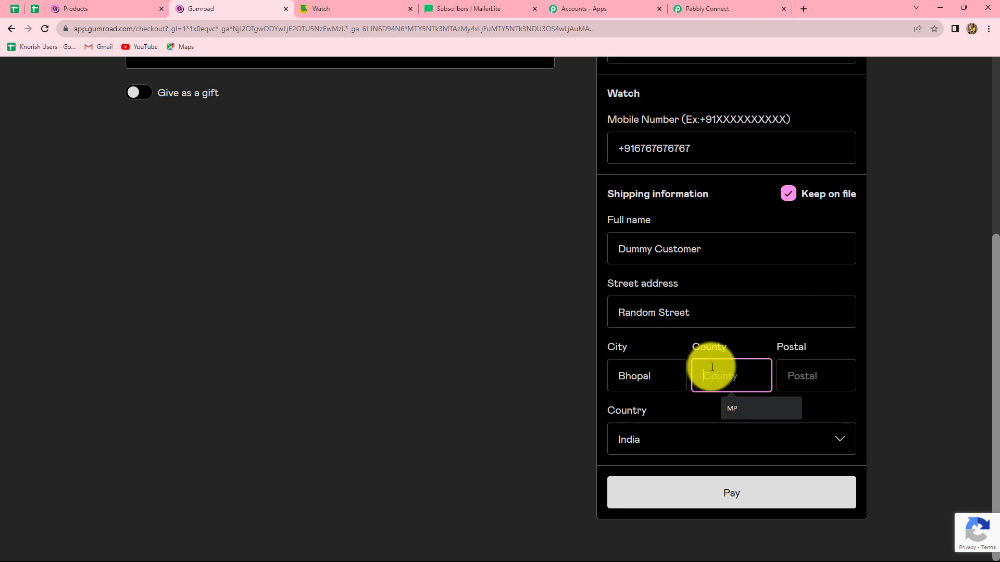
{"action": "left_click", "coordinate": [730, 409]}
{"action": "left_click", "coordinate": [820, 378]}
{"action": "type", "text": "462003"}
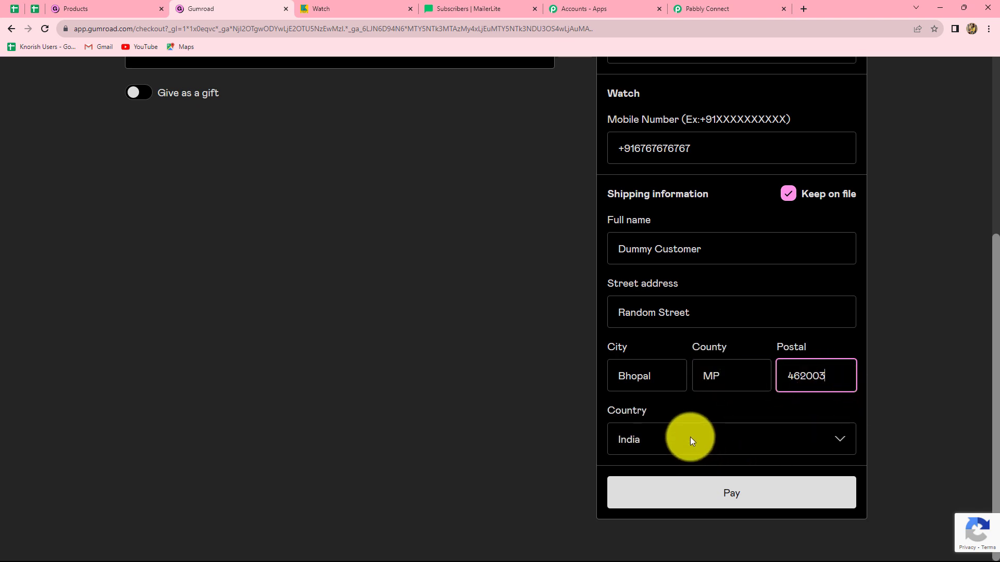
Submit the test payment and pass the image verification by selecting all pictures with motorcycles
{"action": "left_click", "coordinate": [711, 497]}
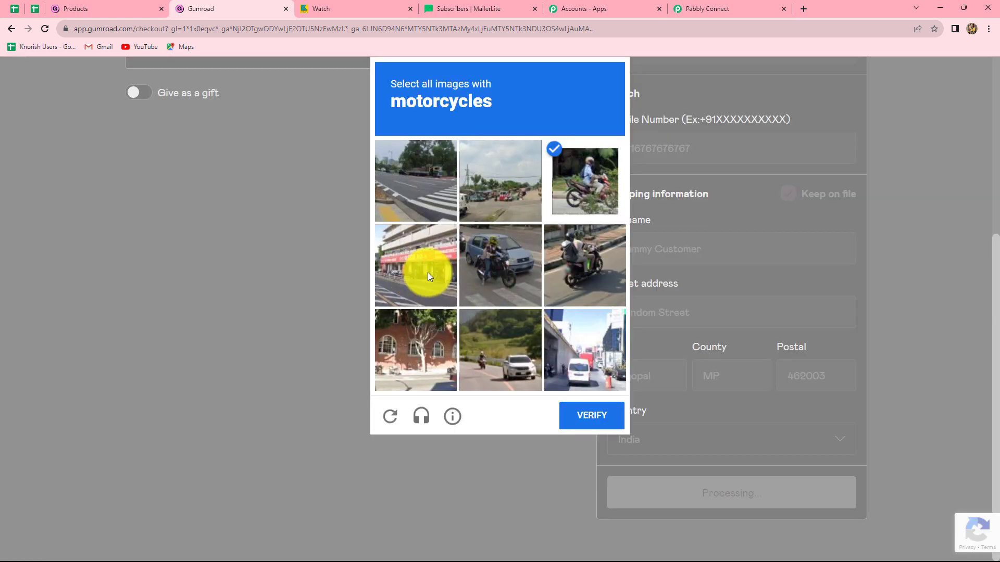
{"action": "left_click", "coordinate": [492, 276]}
{"action": "left_click", "coordinate": [589, 274]}
{"action": "left_click", "coordinate": [500, 350]}
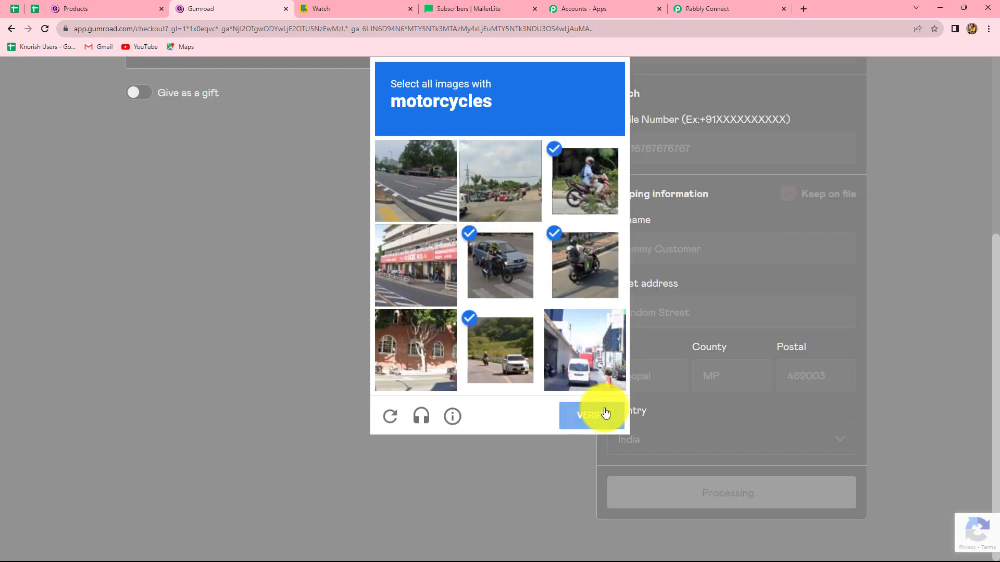
{"action": "left_click", "coordinate": [604, 415]}
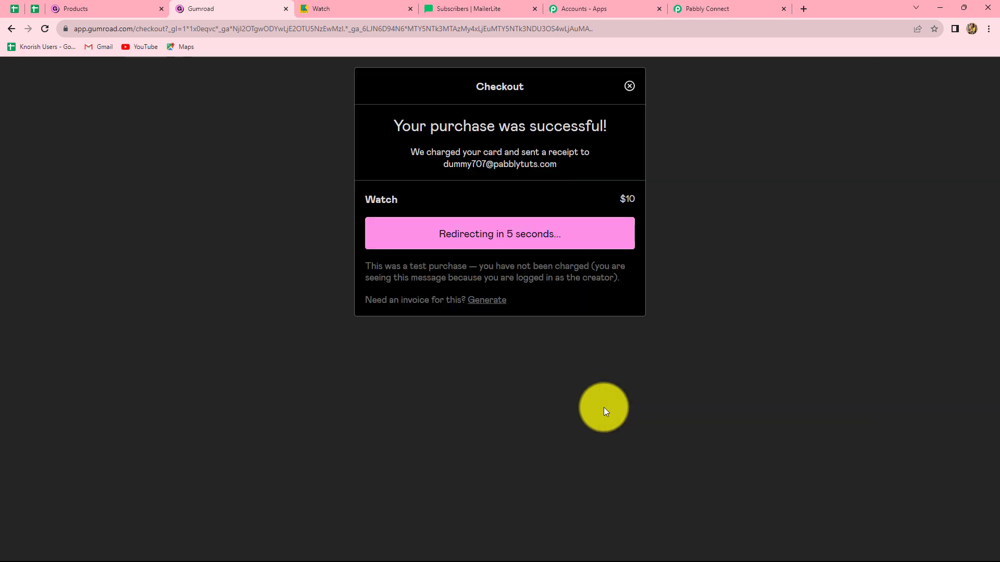
Switch back to the Pabbly Connect workflow and examine the received webhook response, especially the customer's shipping details and full name
{"action": "left_click", "coordinate": [122, 8]}
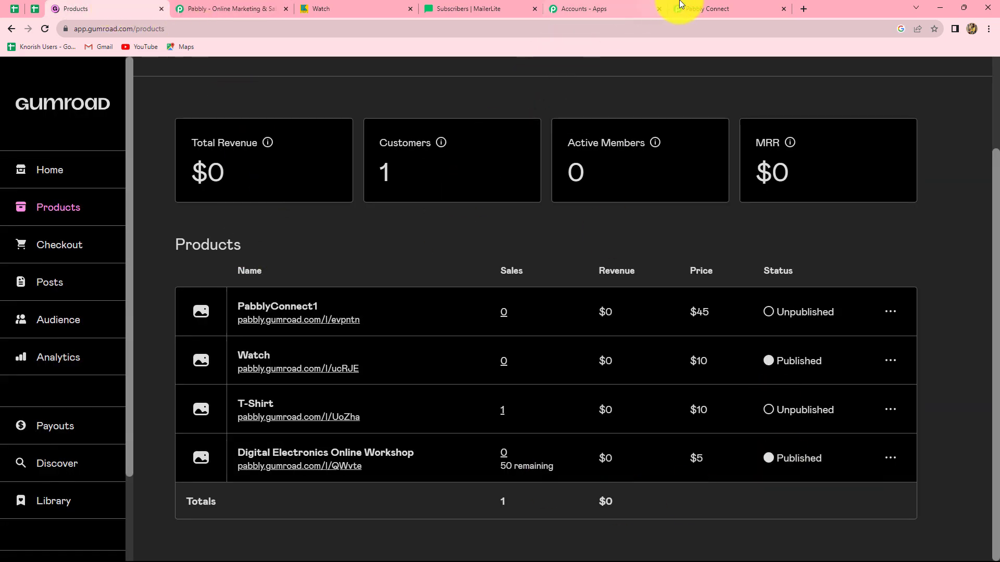
{"action": "left_click", "coordinate": [698, 8]}
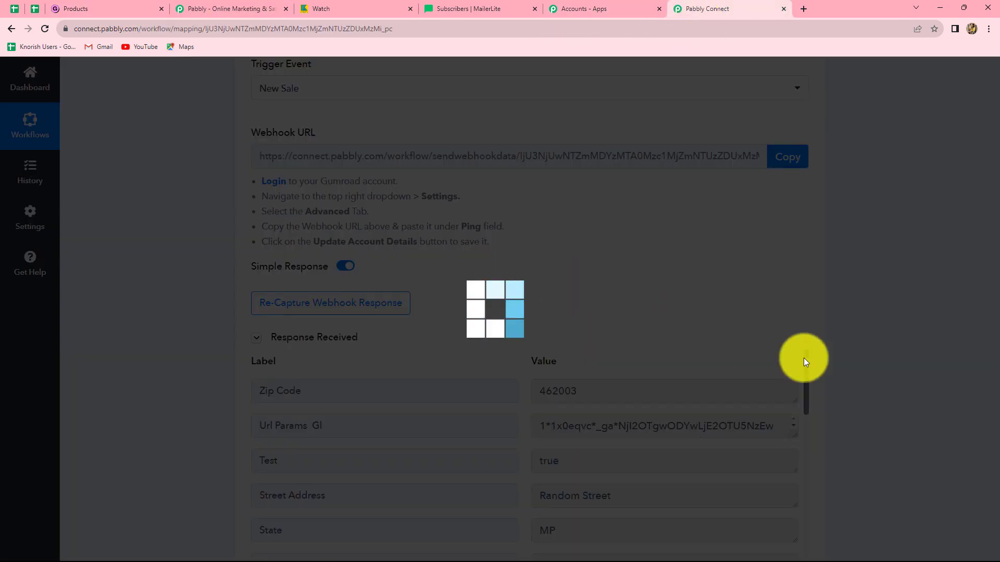
{"action": "scroll", "coordinate": [945, 395], "scroll_direction": "down", "scroll_amount": 7}
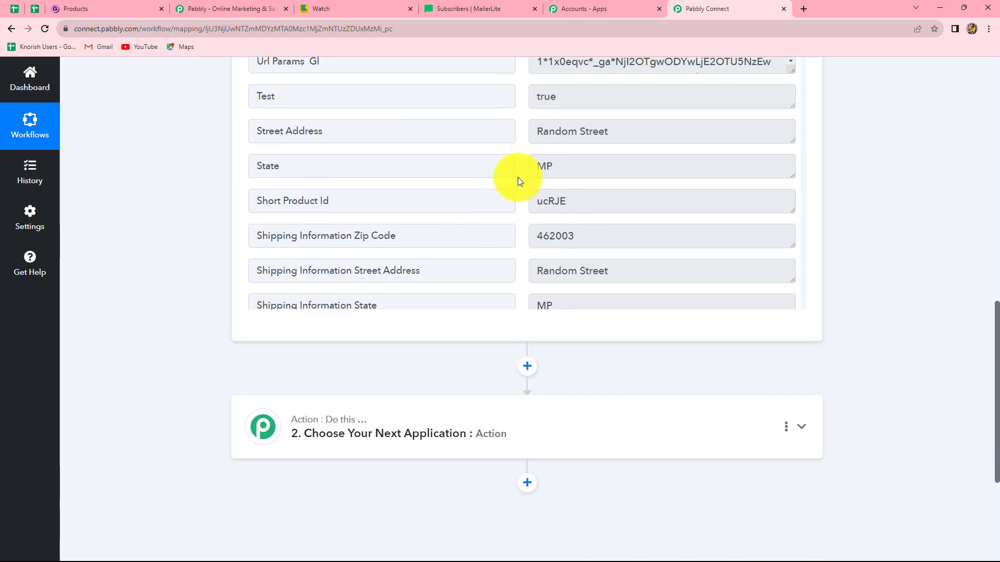
{"action": "scroll", "coordinate": [585, 232], "scroll_direction": "down", "scroll_amount": 3}
{"action": "scroll", "coordinate": [585, 232], "scroll_direction": "up", "scroll_amount": 1}
{"action": "scroll", "coordinate": [844, 205], "scroll_direction": "up", "scroll_amount": 3}
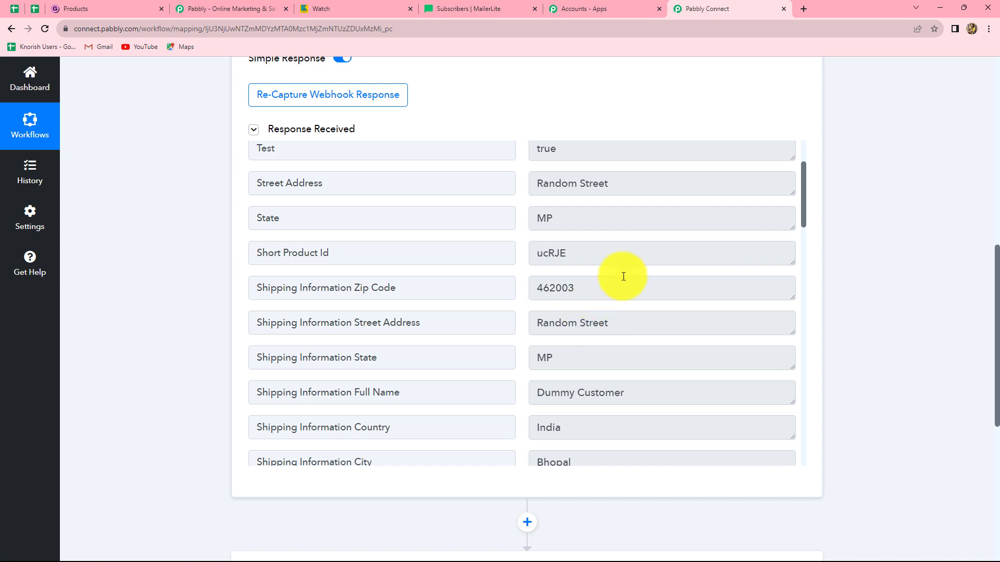
{"action": "scroll", "coordinate": [624, 274], "scroll_direction": "down", "scroll_amount": 2}
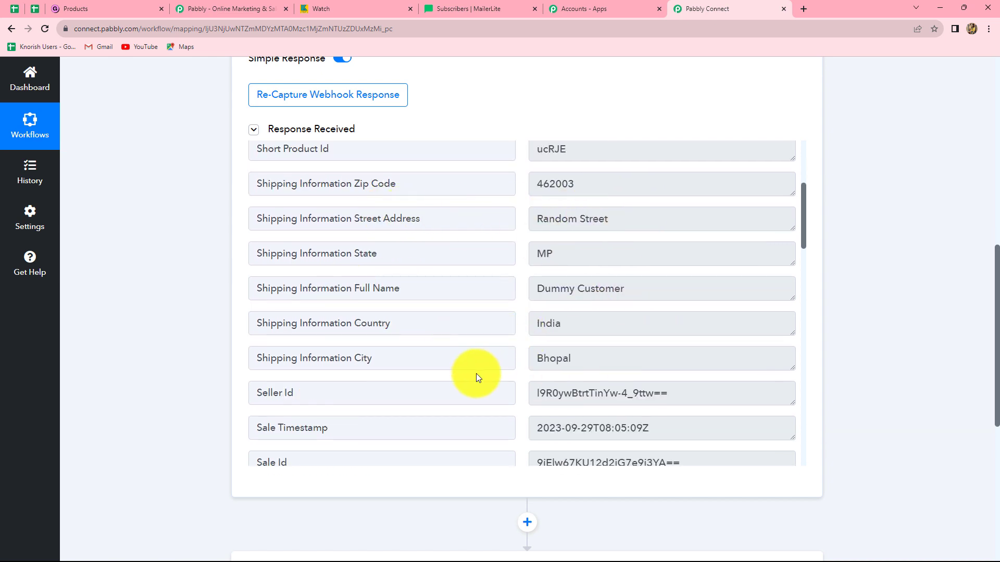
{"action": "left_click", "coordinate": [595, 290]}
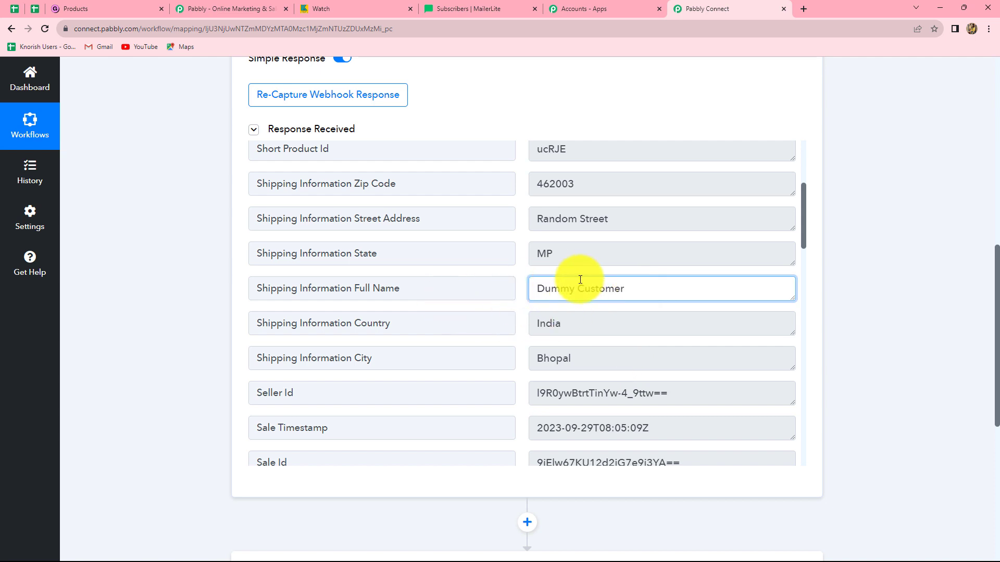
{"action": "left_click_drag", "start_coordinate": [533, 288], "coordinate": [617, 289]}
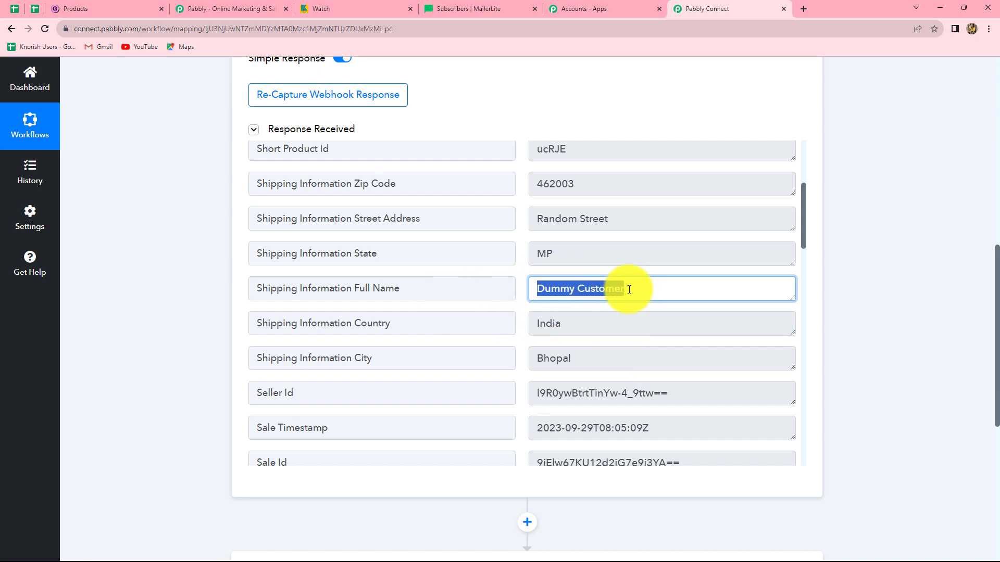
{"action": "left_click", "coordinate": [547, 287]}
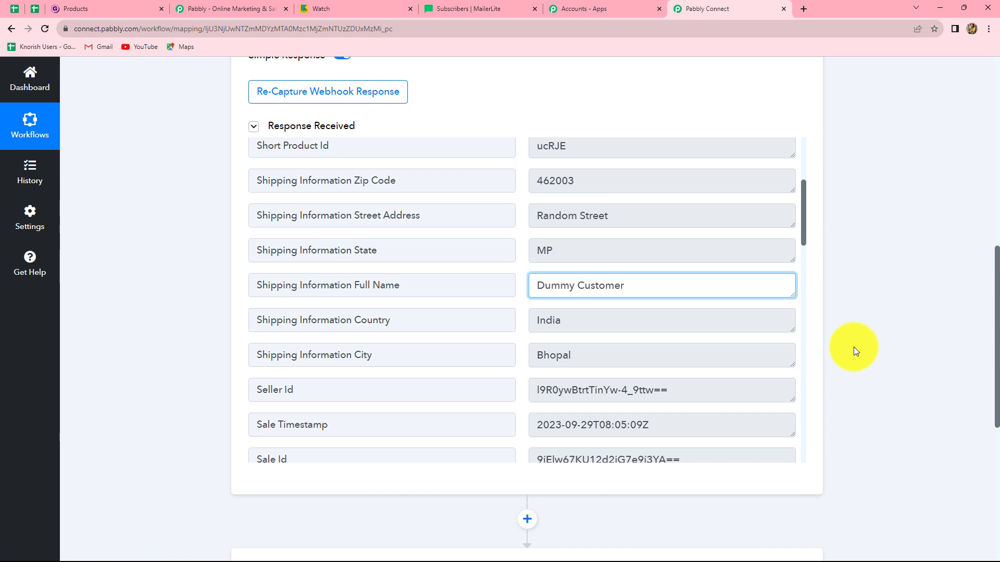
Choose Text Formatter by Pabbly as the application for the workflow's second step
{"action": "scroll", "coordinate": [854, 347], "scroll_direction": "down", "scroll_amount": 3}
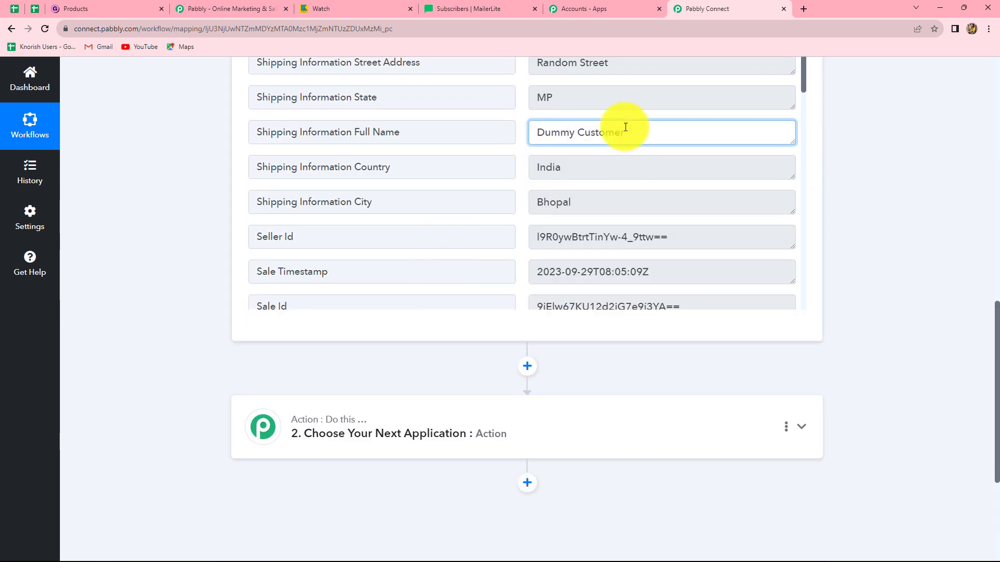
{"action": "scroll", "coordinate": [466, 375], "scroll_direction": "down", "scroll_amount": 1}
{"action": "scroll", "coordinate": [466, 376], "scroll_direction": "down", "scroll_amount": 3}
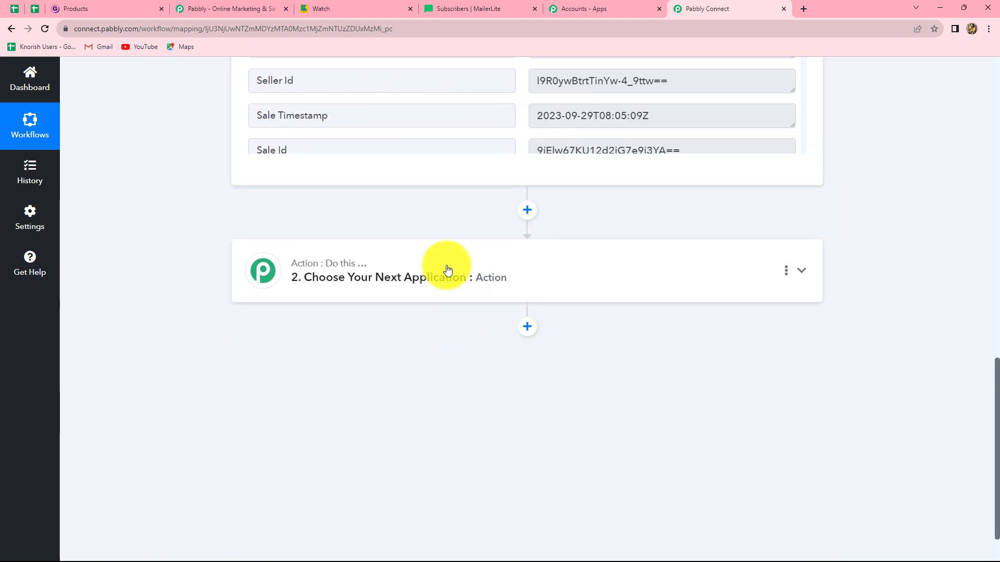
{"action": "left_click", "coordinate": [447, 270]}
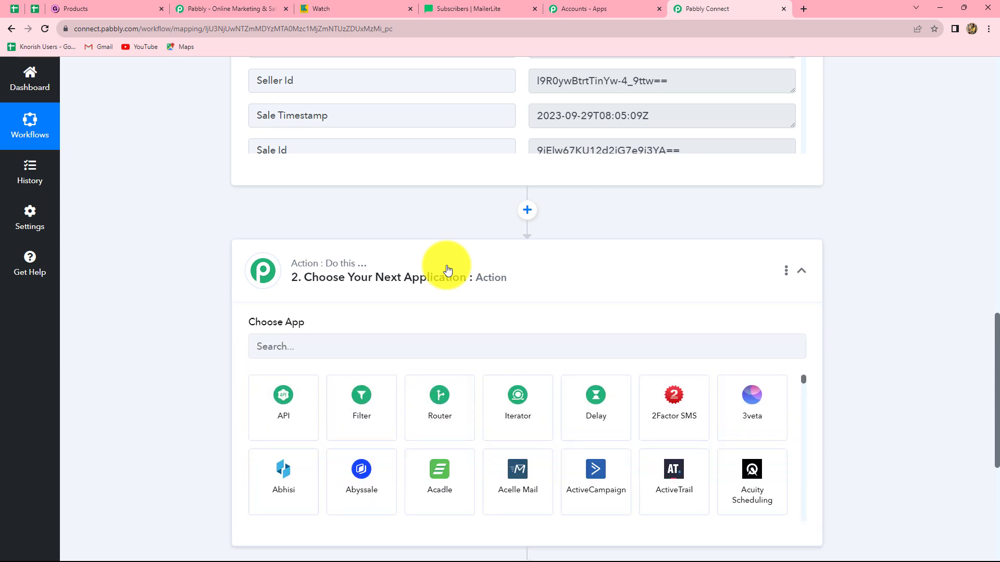
{"action": "left_click", "coordinate": [361, 352]}
{"action": "type", "text": "Tex"}
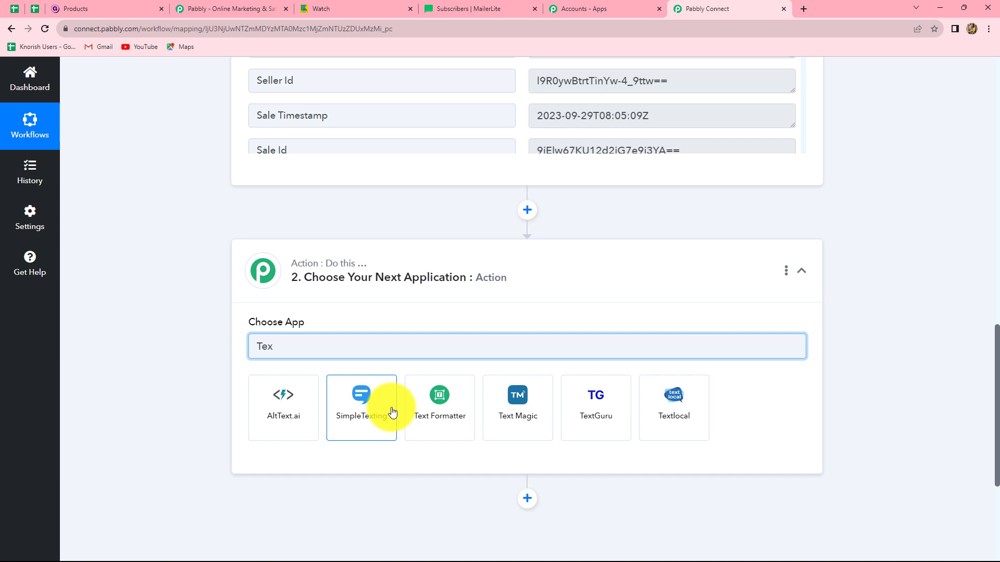
{"action": "left_click", "coordinate": [446, 416]}
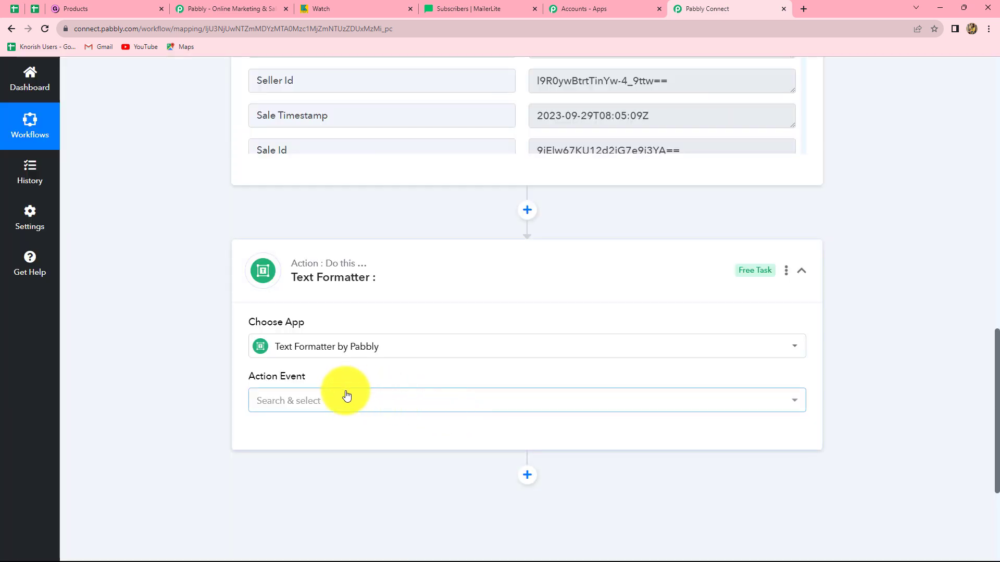
Set the Text Formatter action event to Split Text and connect it
{"action": "left_click", "coordinate": [343, 402]}
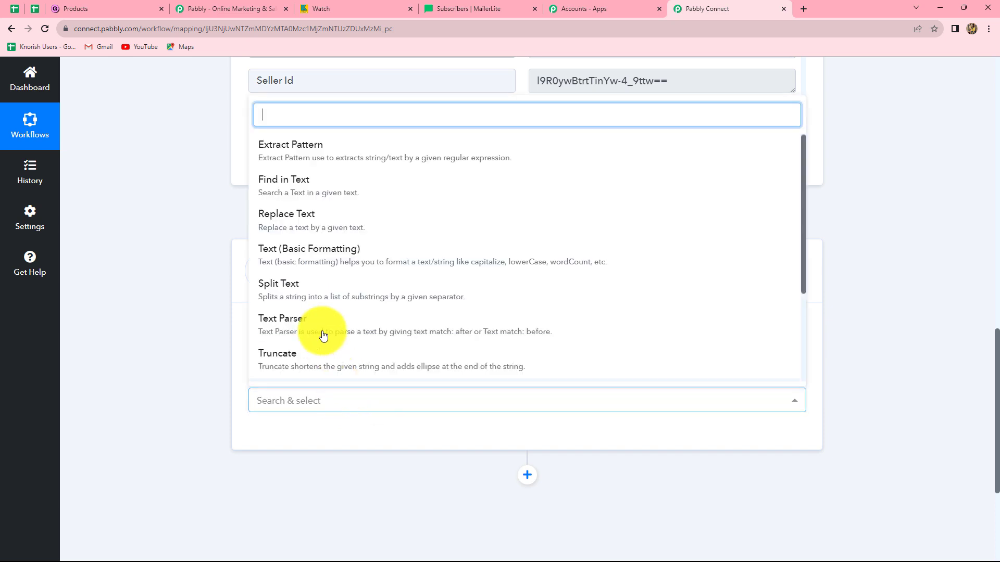
{"action": "left_click", "coordinate": [276, 285]}
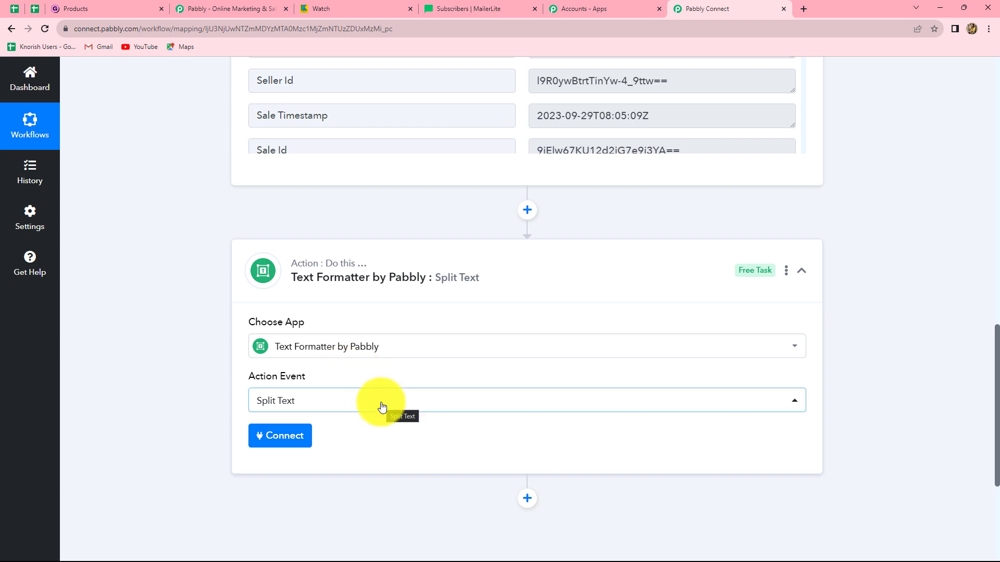
{"action": "scroll", "coordinate": [382, 407], "scroll_direction": "down", "scroll_amount": 2}
{"action": "left_click", "coordinate": [262, 329]}
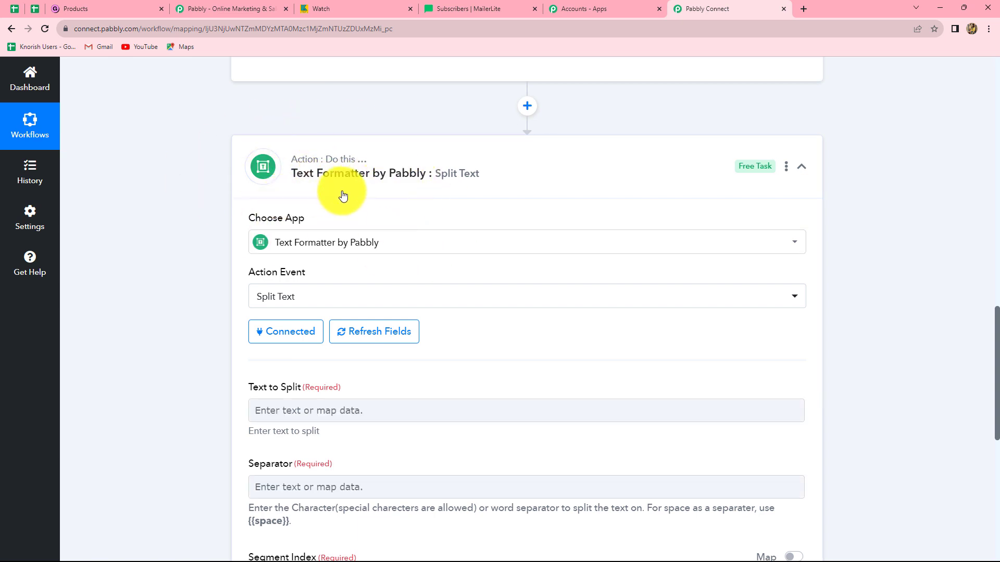
Map the Gumroad sale's Shipping Information Full Name into the Text to Split field
{"action": "scroll", "coordinate": [331, 180], "scroll_direction": "down", "scroll_amount": 4}
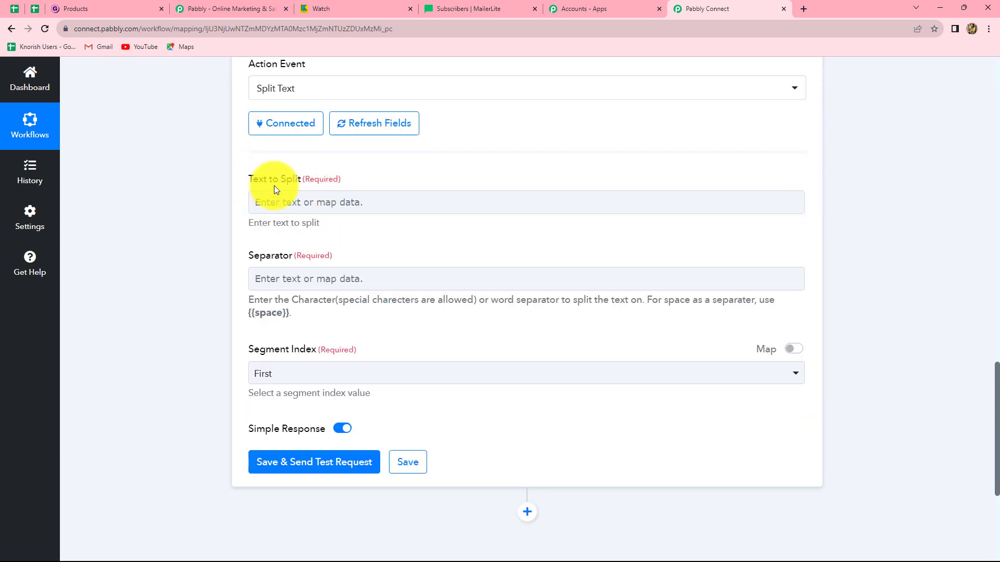
{"action": "left_click", "coordinate": [322, 203]}
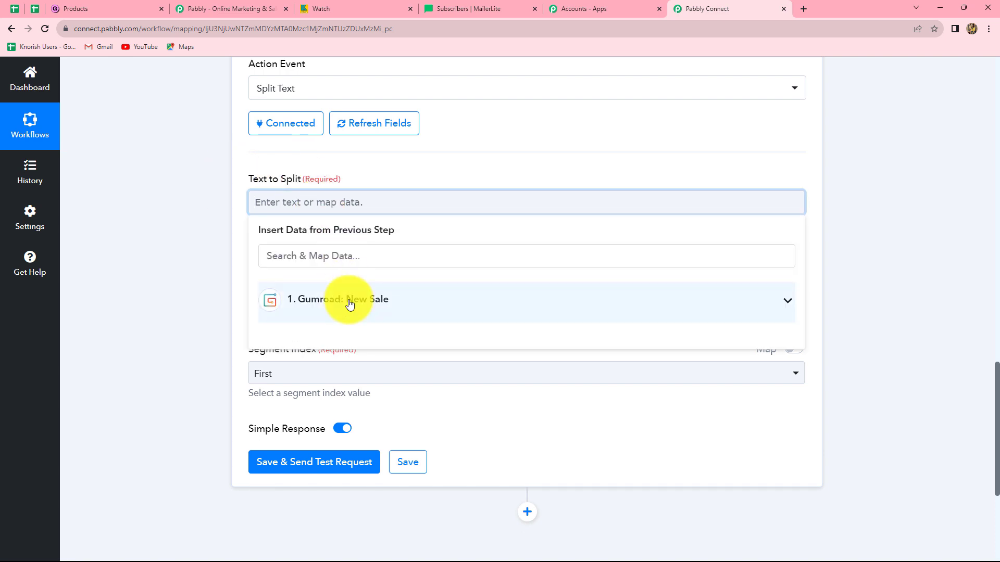
{"action": "left_click", "coordinate": [364, 316]}
{"action": "scroll", "coordinate": [454, 441], "scroll_direction": "down", "scroll_amount": 3}
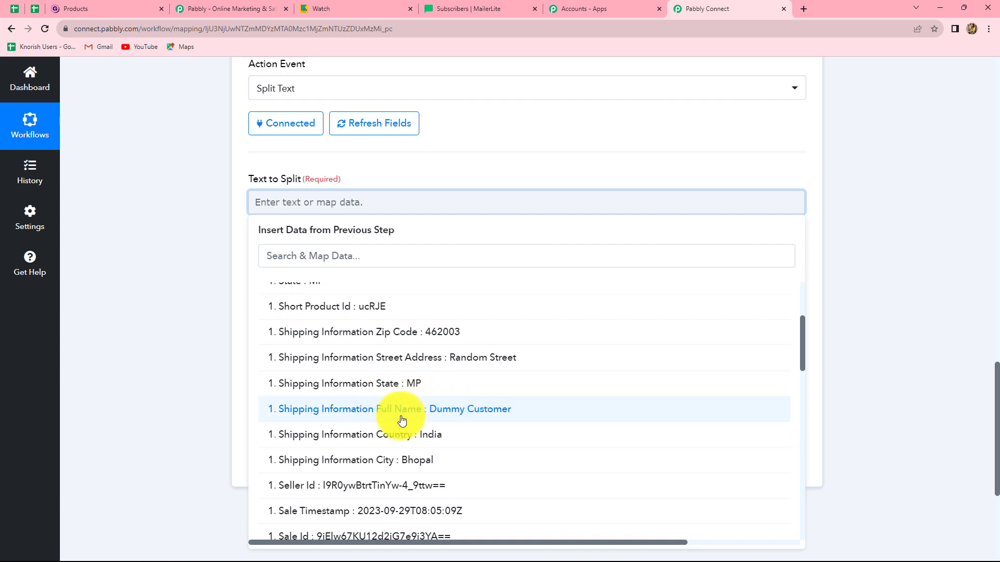
{"action": "left_click", "coordinate": [464, 410]}
{"action": "left_click", "coordinate": [827, 329]}
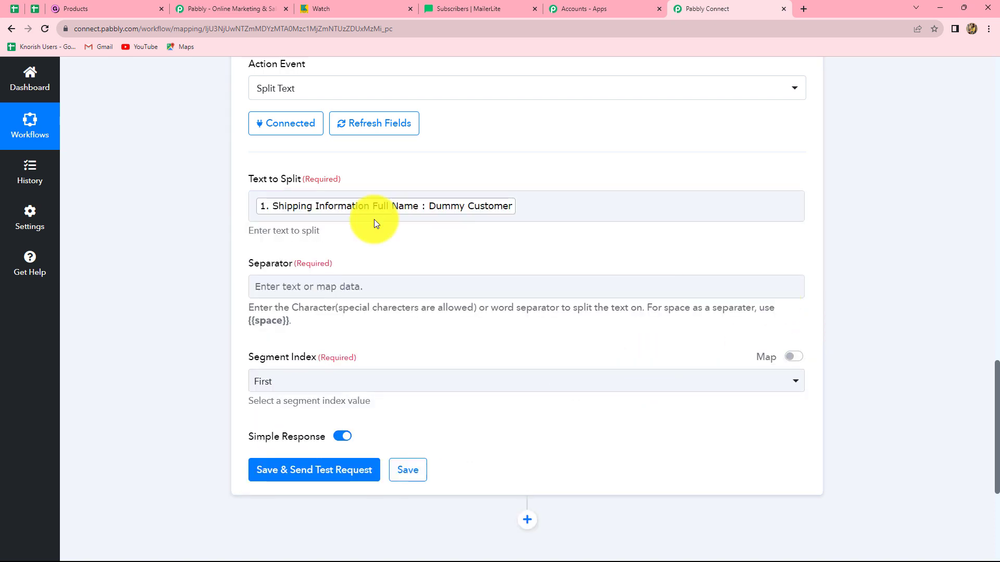
Set the Split Text separator to {{space}}, copying the token from the field's help text
{"action": "scroll", "coordinate": [366, 242], "scroll_direction": "down", "scroll_amount": 2}
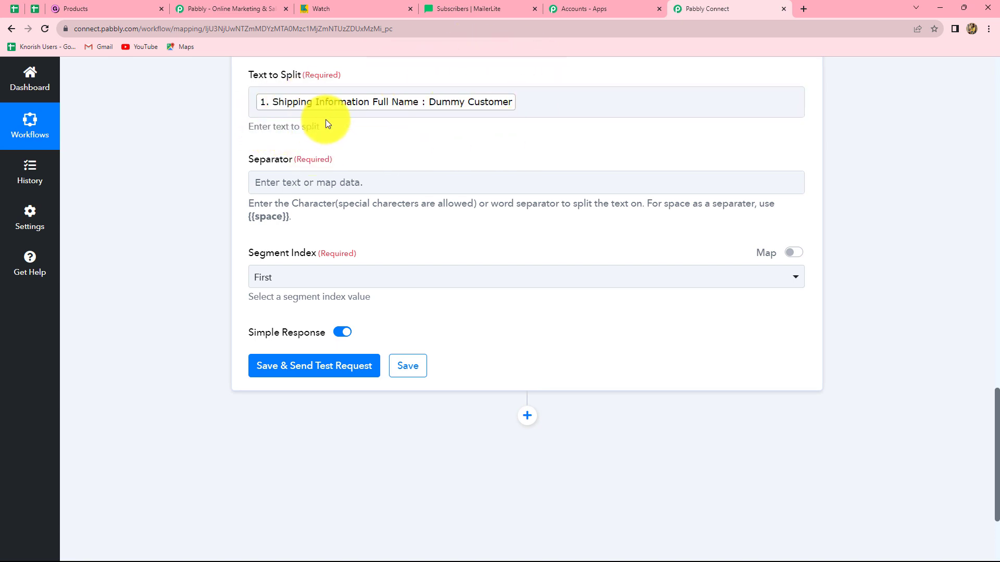
{"action": "scroll", "coordinate": [350, 183], "scroll_direction": "down", "scroll_amount": 2}
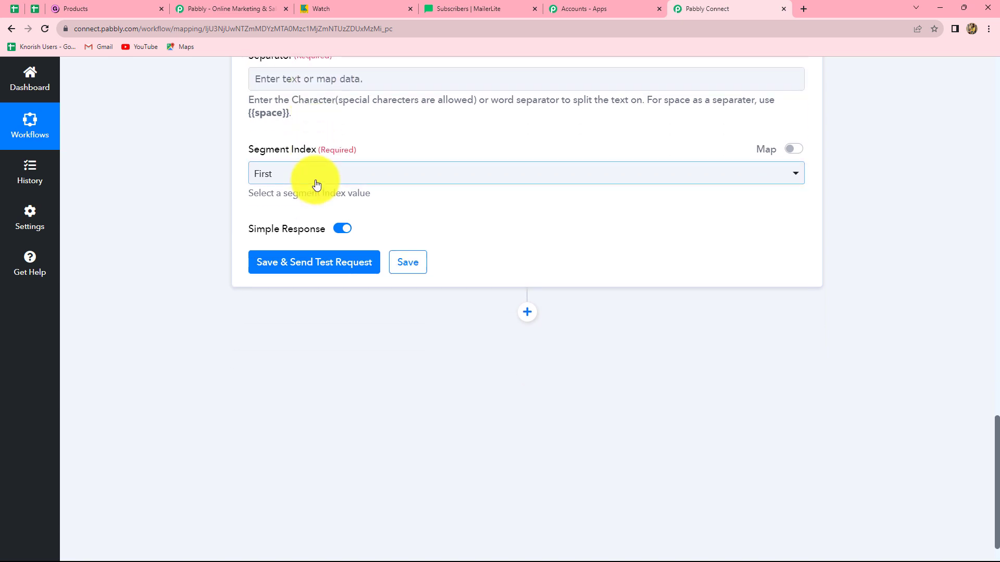
{"action": "scroll", "coordinate": [291, 162], "scroll_direction": "up", "scroll_amount": 1}
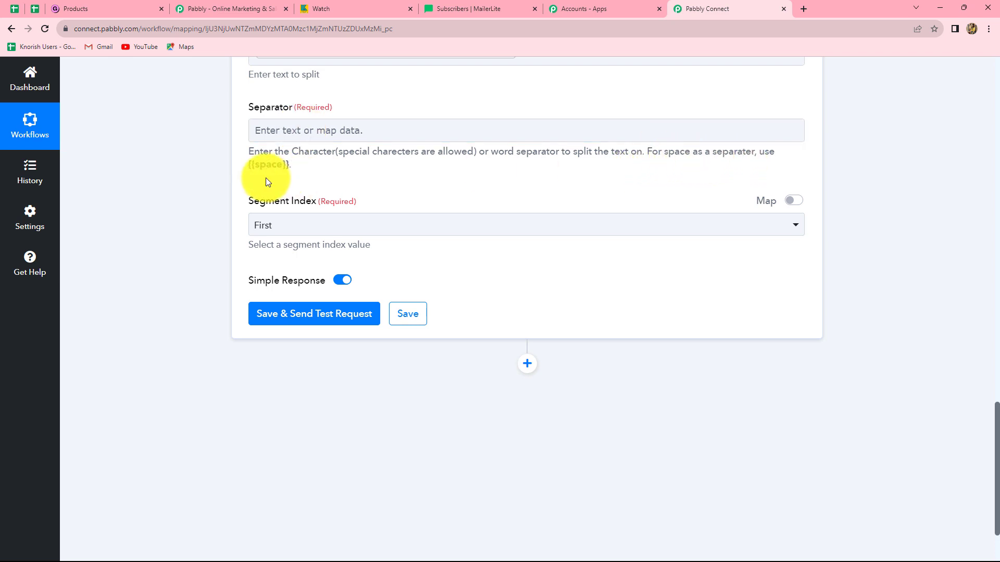
{"action": "scroll", "coordinate": [301, 170], "scroll_direction": "up", "scroll_amount": 4}
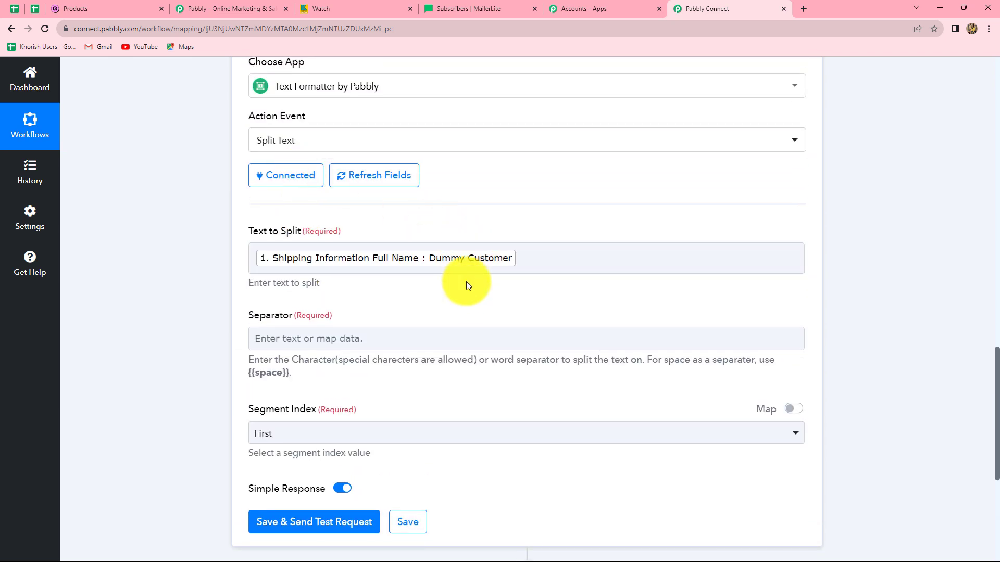
{"action": "scroll", "coordinate": [466, 284], "scroll_direction": "down", "scroll_amount": 2}
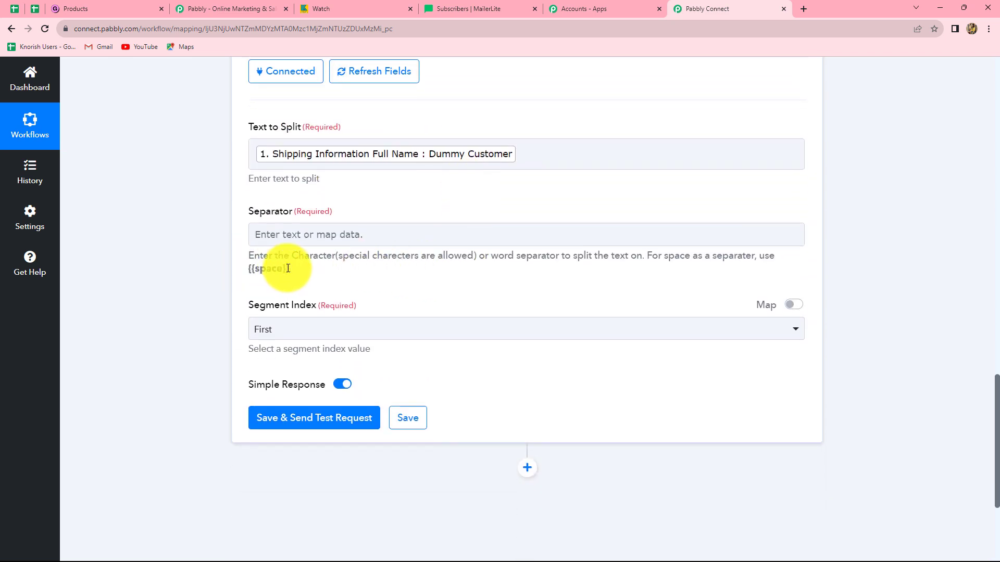
{"action": "left_click_drag", "start_coordinate": [288, 268], "coordinate": [250, 271]}
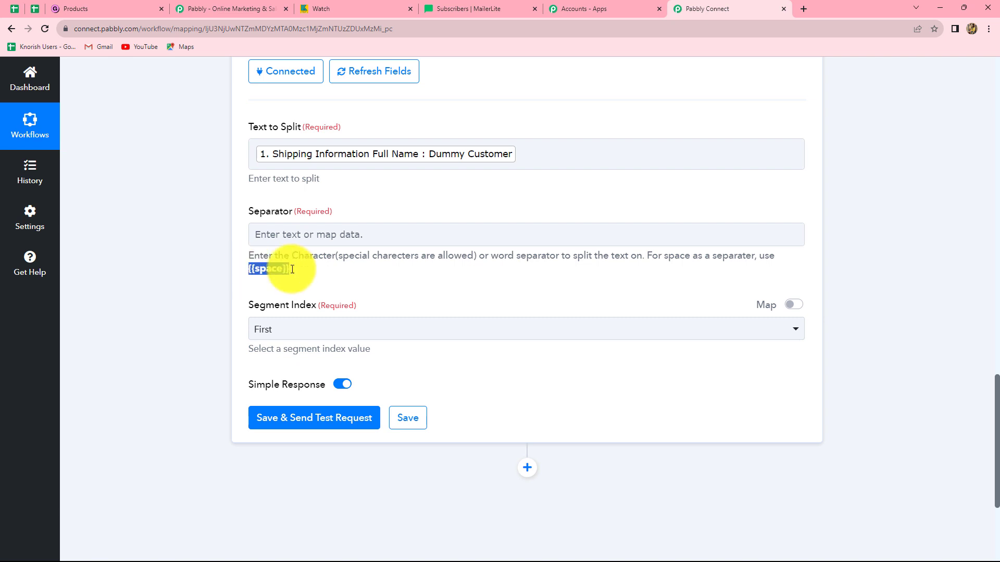
{"action": "left_click", "coordinate": [288, 236]}
{"action": "type", "text": "{{space}}"}
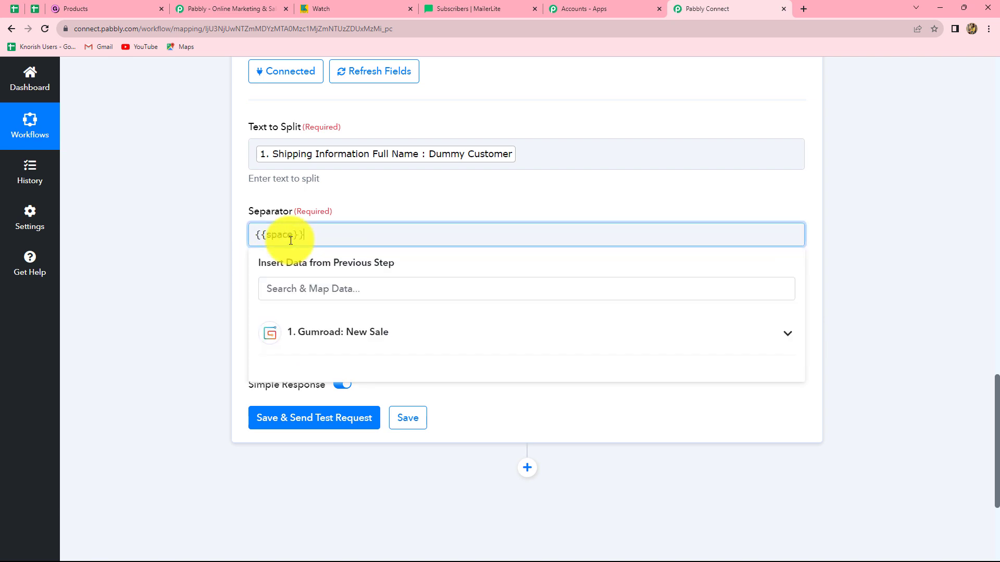
{"action": "left_click", "coordinate": [858, 224]}
Set the segment index to All, then save the Split Text step and send a test request
{"action": "scroll", "coordinate": [292, 328], "scroll_direction": "down", "scroll_amount": 2}
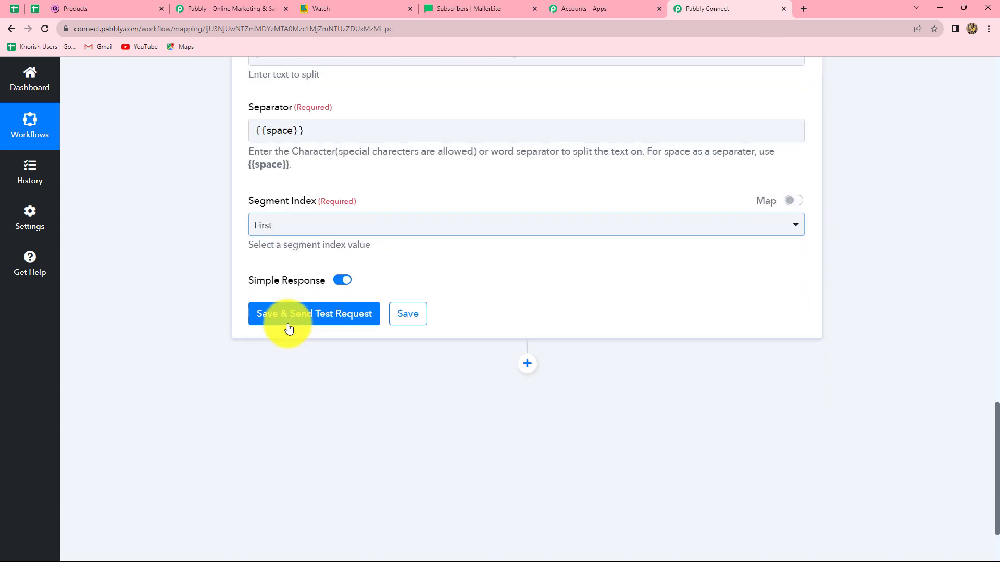
{"action": "left_click", "coordinate": [290, 231]}
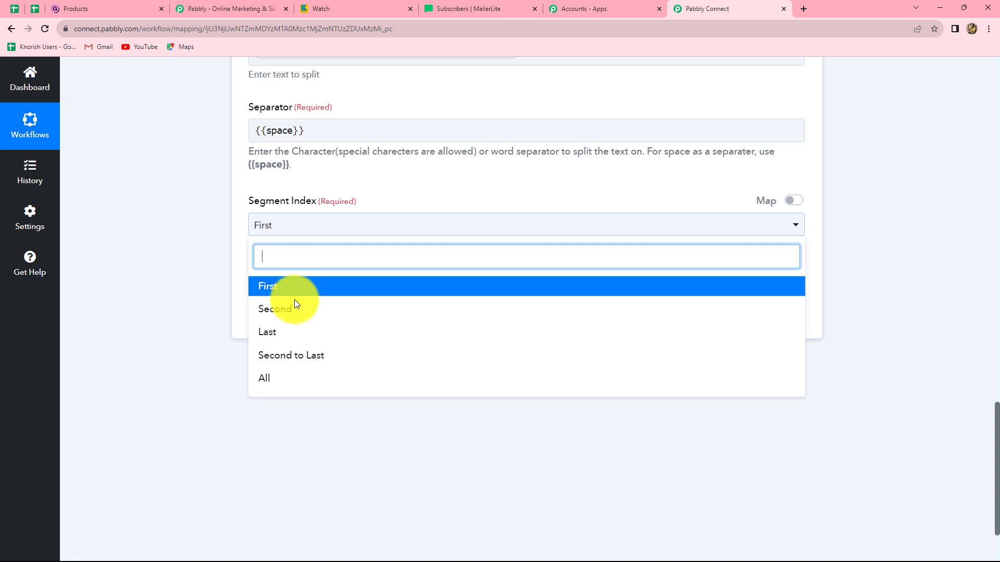
{"action": "left_click", "coordinate": [276, 384]}
{"action": "left_click", "coordinate": [315, 318]}
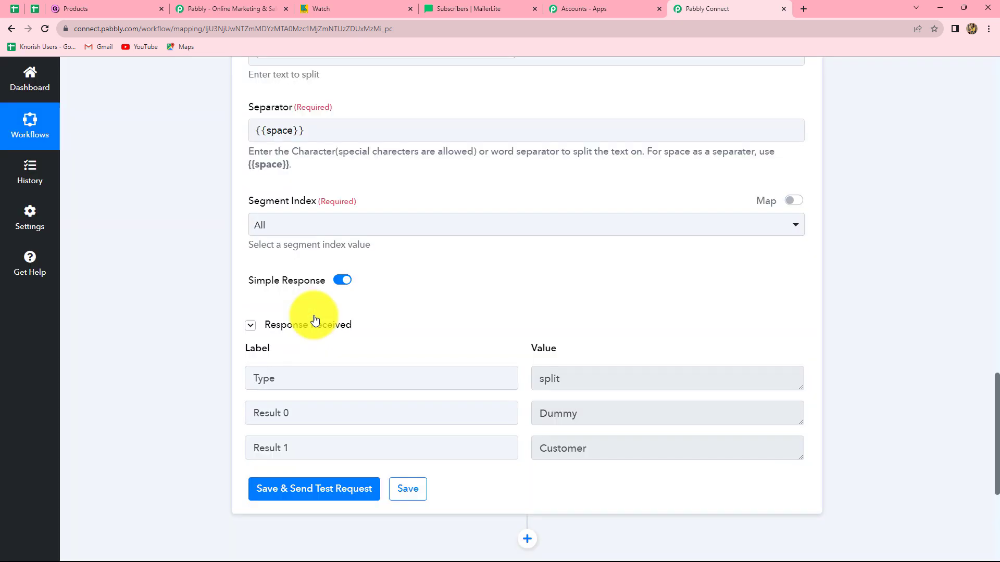
Add another action step after Split Text and choose MailerLite Classic as its app
{"action": "scroll", "coordinate": [605, 367], "scroll_direction": "down", "scroll_amount": 3}
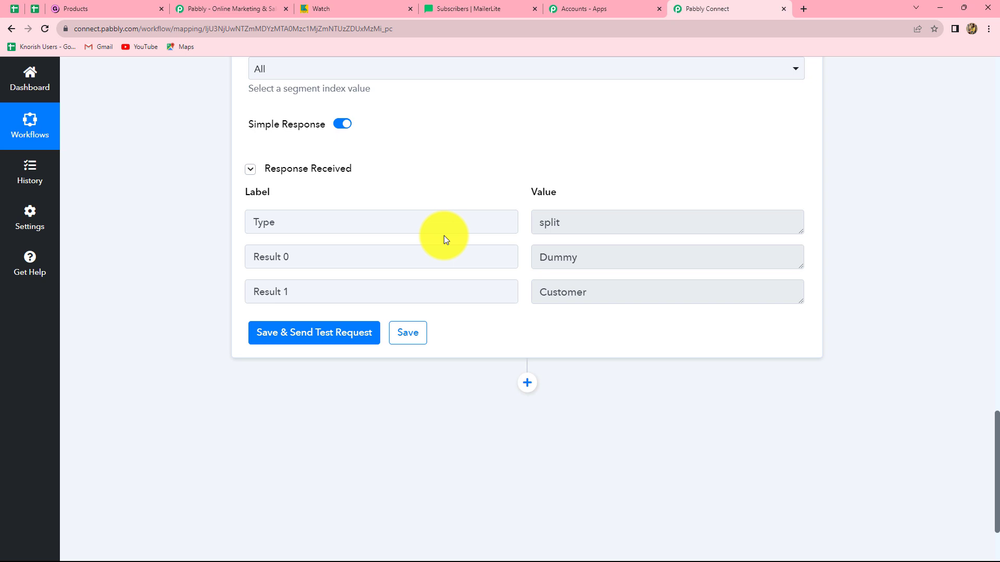
{"action": "left_click", "coordinate": [528, 383]}
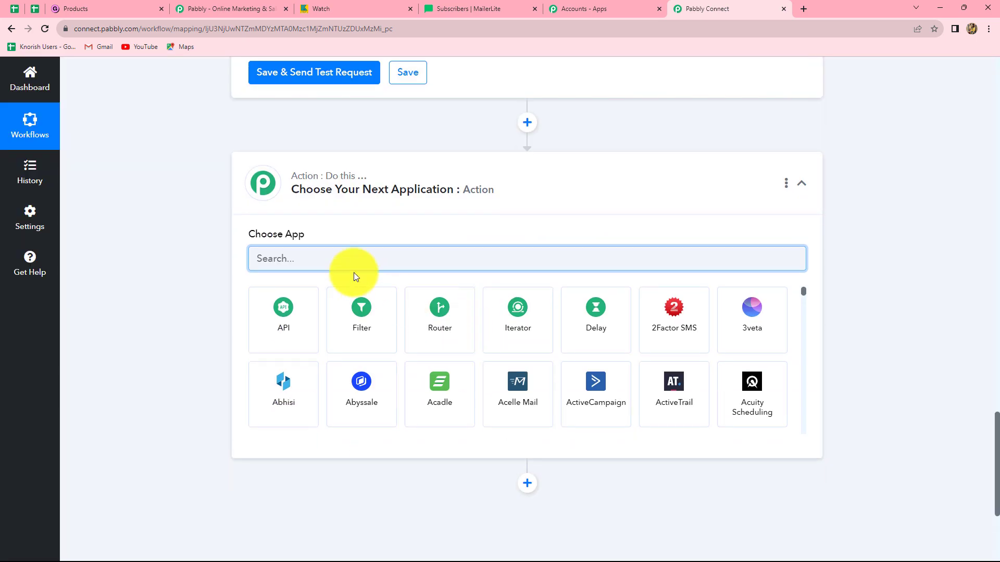
{"action": "type", "text": "Ma"}
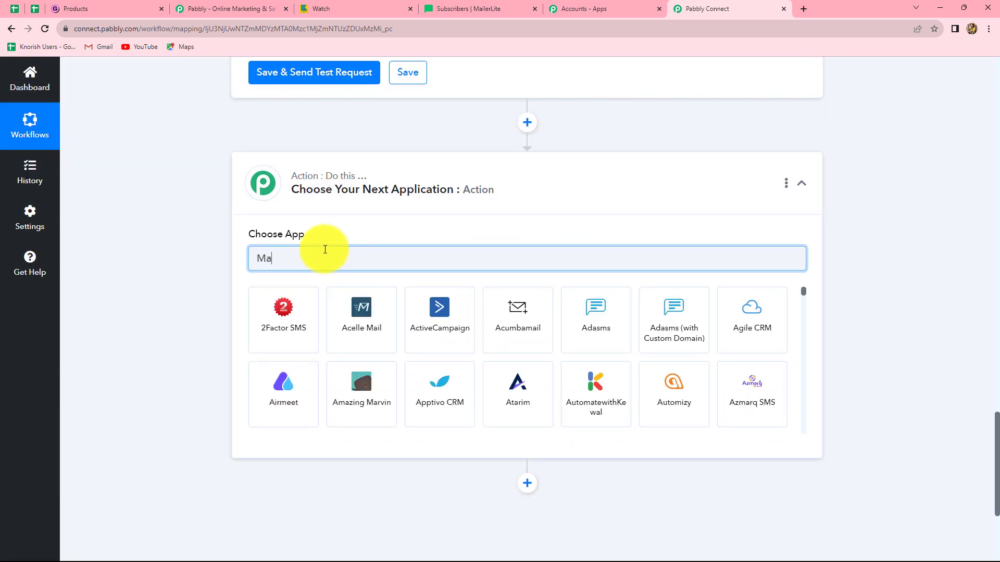
{"action": "type", "text": "iler"}
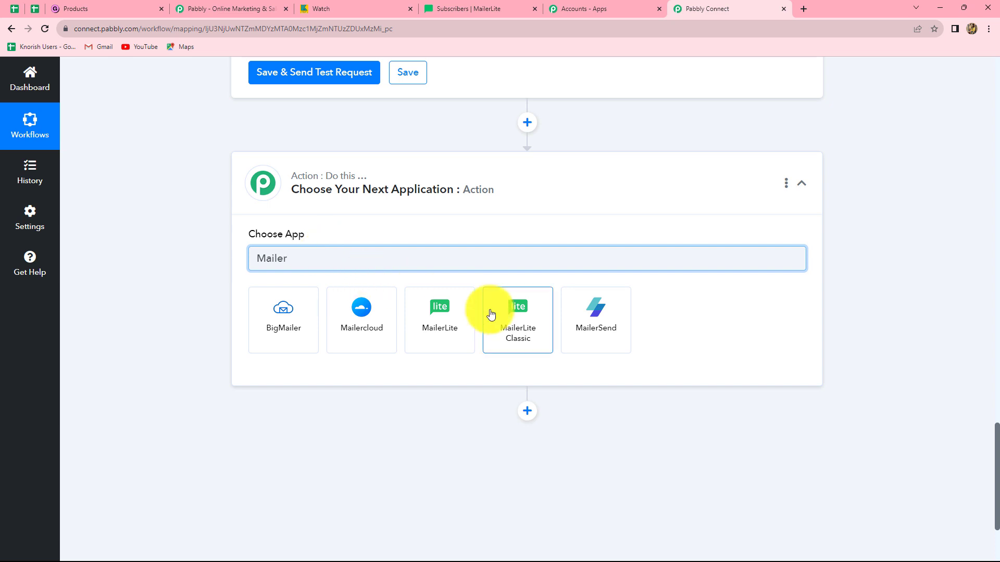
{"action": "left_click", "coordinate": [527, 316]}
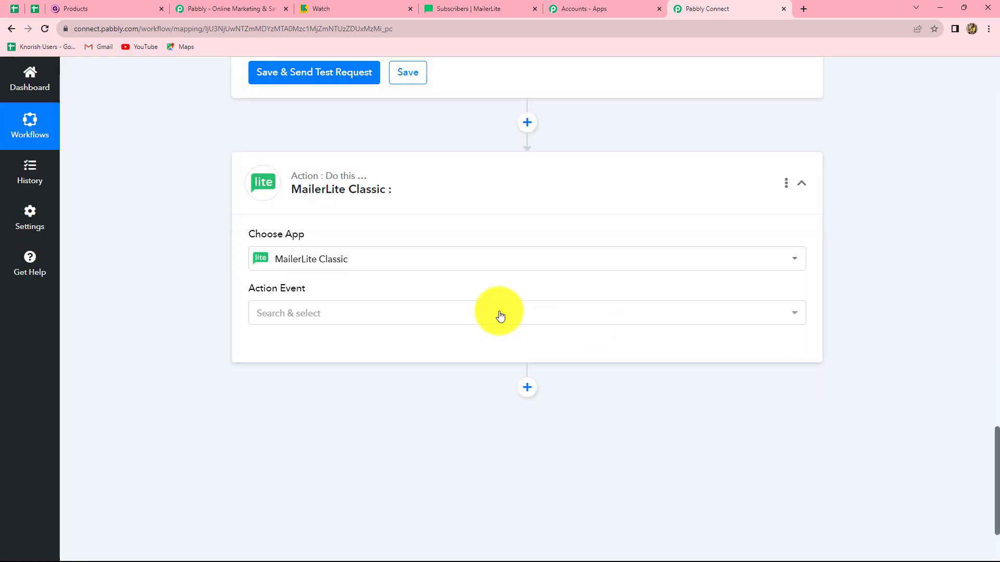
Set the MailerLite Classic action event to Add or Update Subscriber in the Group and start adding a new connection
{"action": "left_click", "coordinate": [366, 319]}
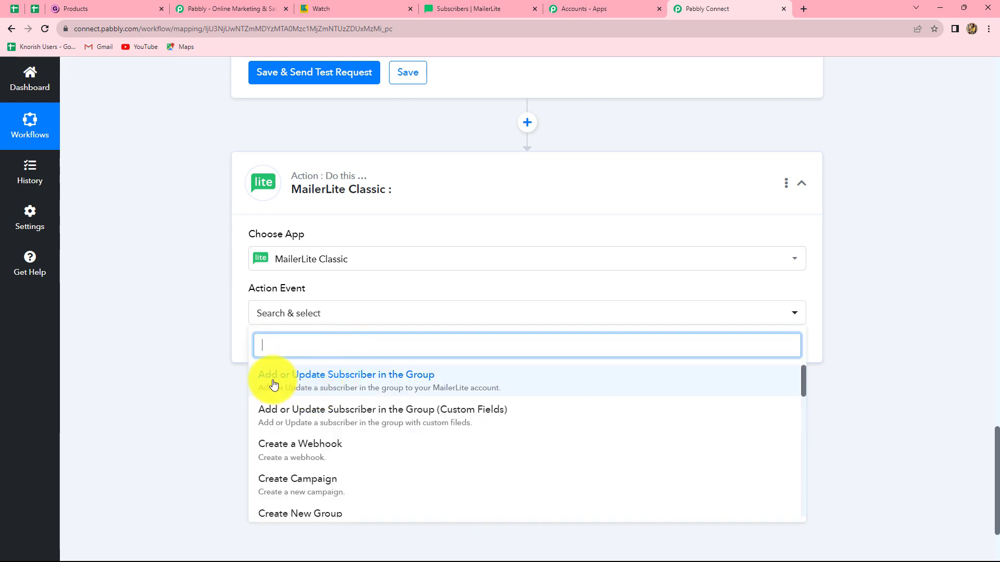
{"action": "left_click", "coordinate": [391, 384]}
{"action": "left_click", "coordinate": [298, 349]}
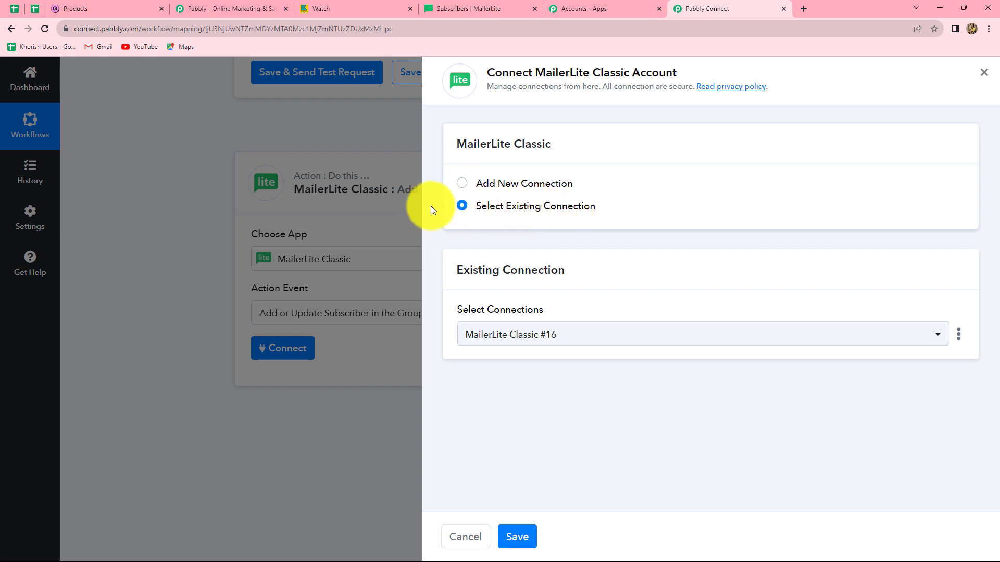
{"action": "left_click", "coordinate": [462, 185]}
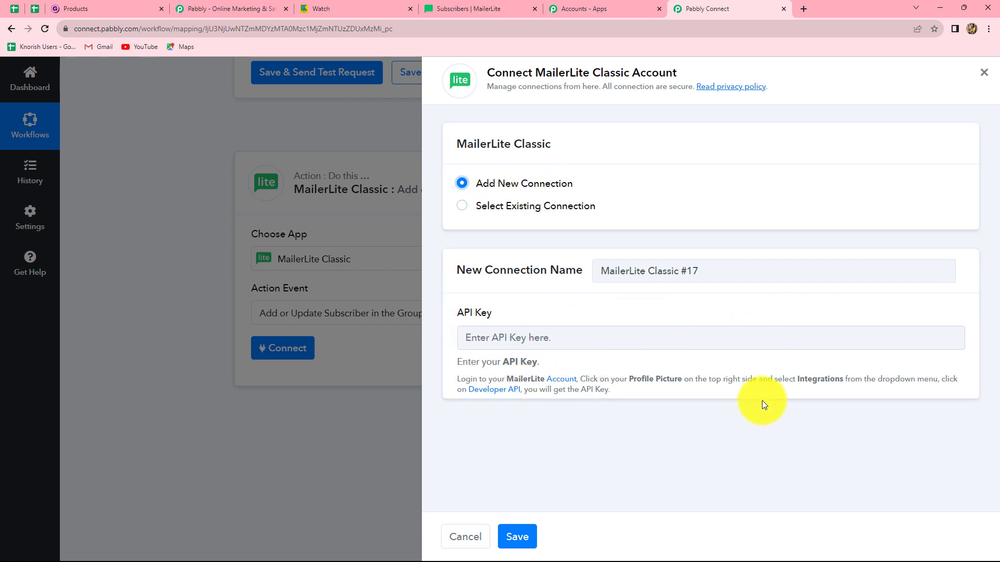
Switch to the MailerLite account and copy the API key from its Developer API integration
{"action": "left_click", "coordinate": [459, 9]}
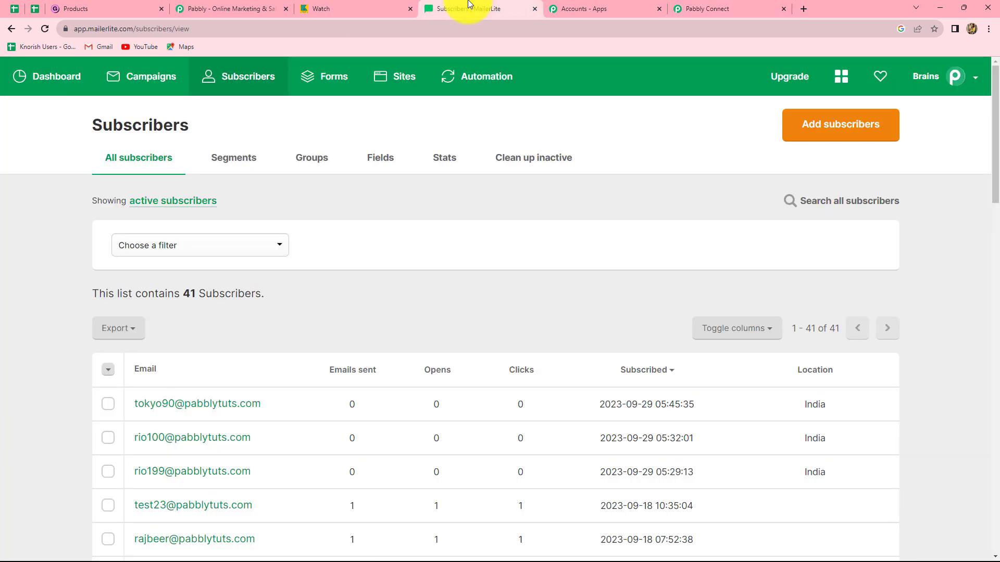
{"action": "left_click", "coordinate": [973, 78]}
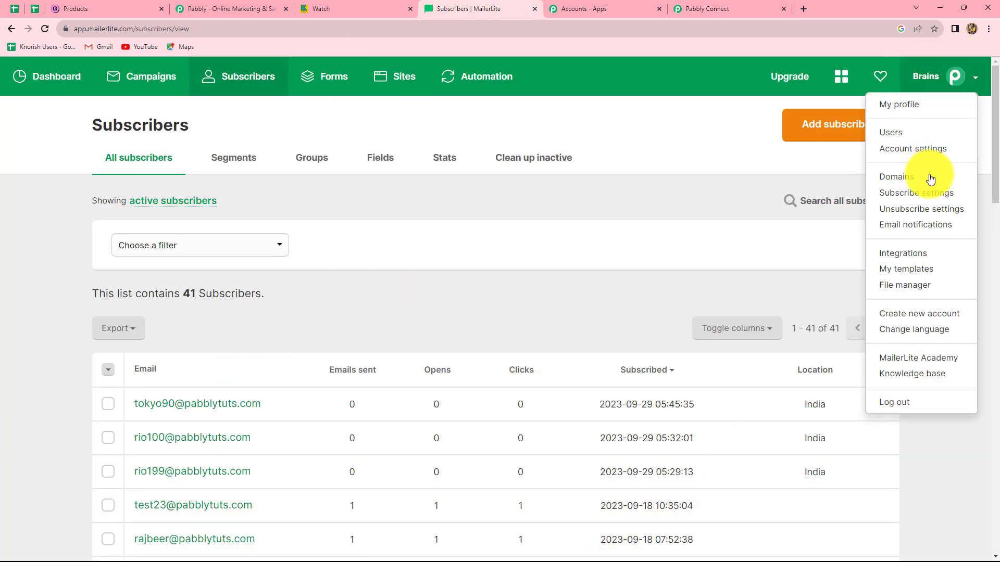
{"action": "left_click", "coordinate": [920, 257]}
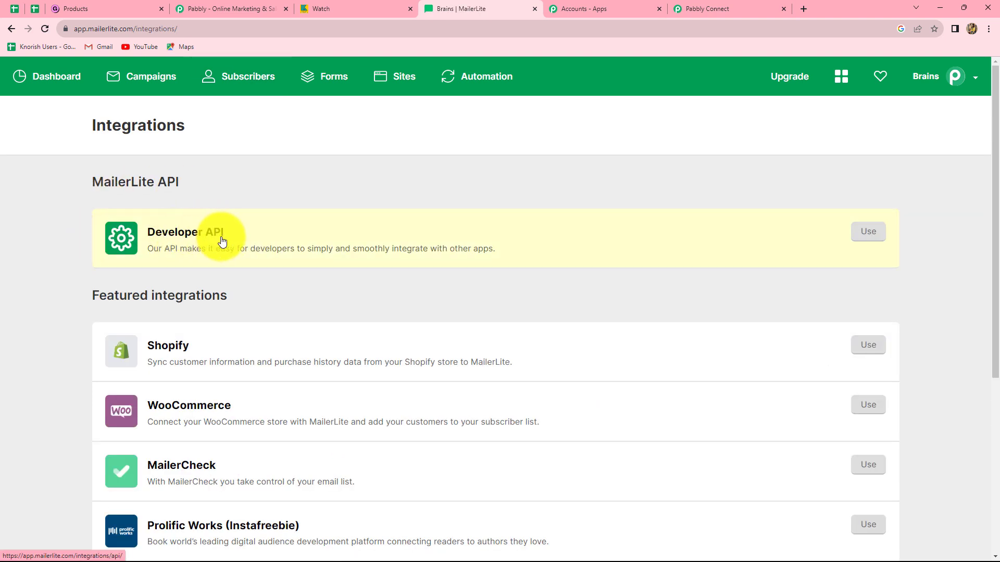
{"action": "left_click", "coordinate": [862, 235]}
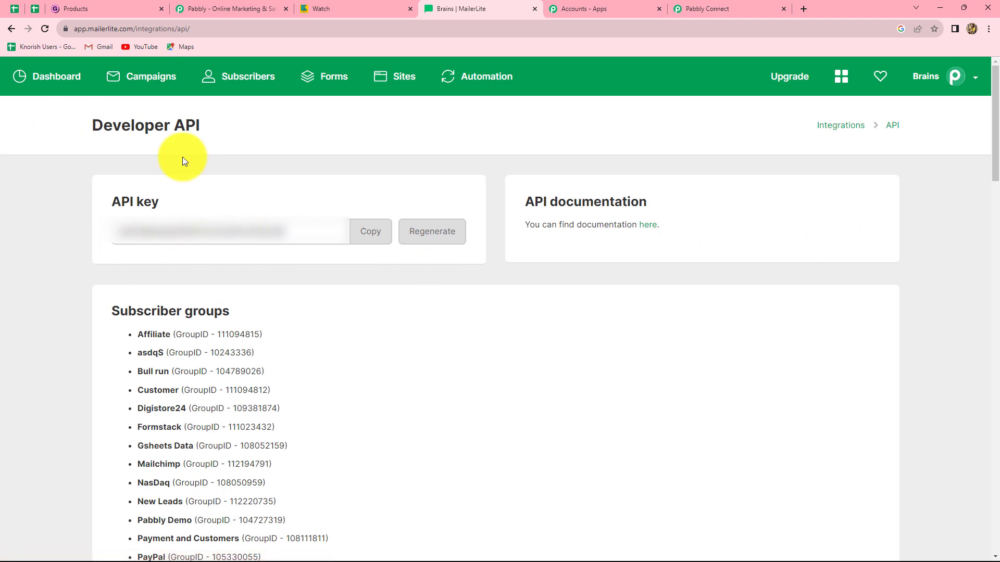
{"action": "left_click", "coordinate": [367, 232]}
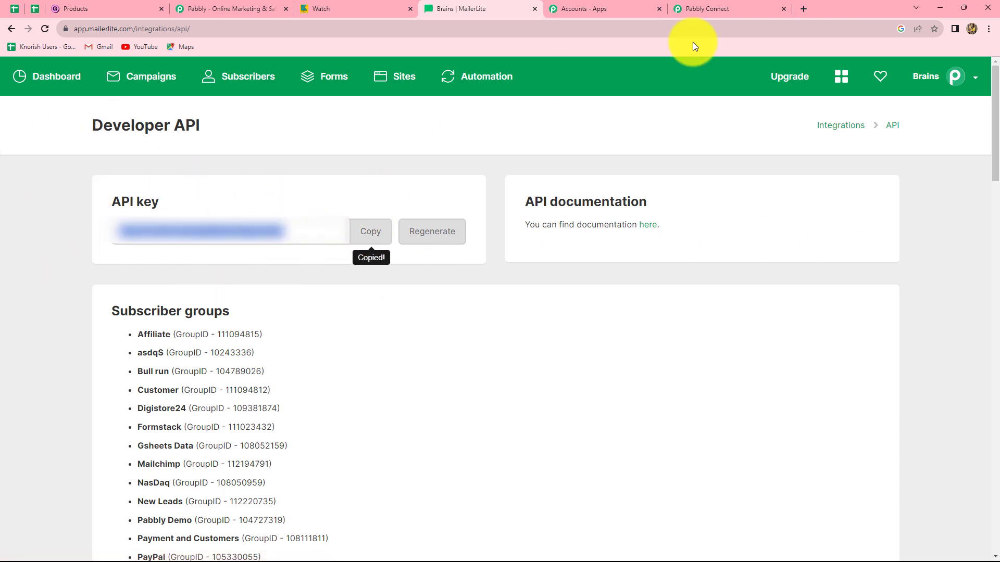
Switch back to Pabbly Connect, paste the copied API key into the new MailerLite Classic connection and save it
{"action": "left_click", "coordinate": [722, 9]}
{"action": "left_click", "coordinate": [488, 338]}
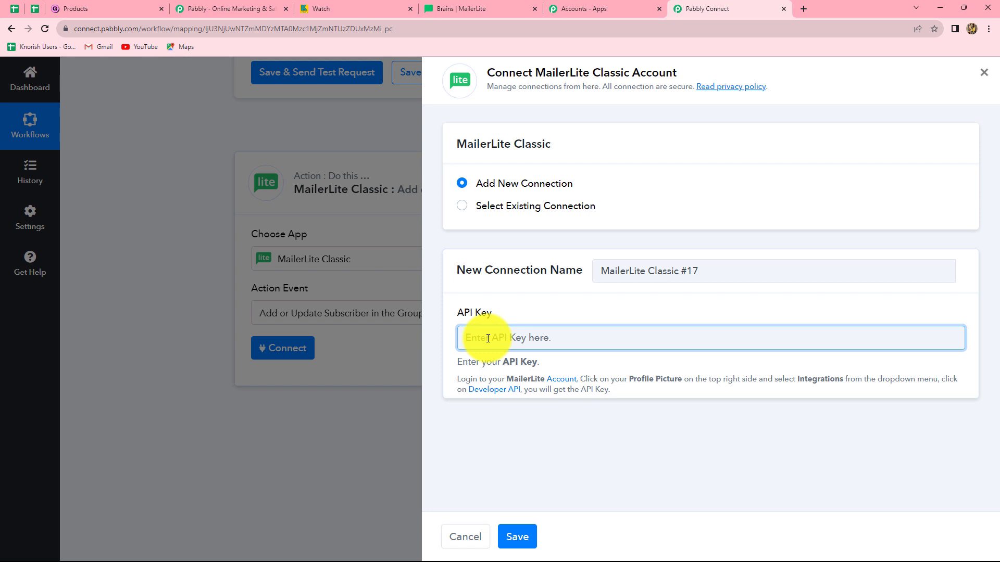
{"action": "key", "text": "ctrl+v"}
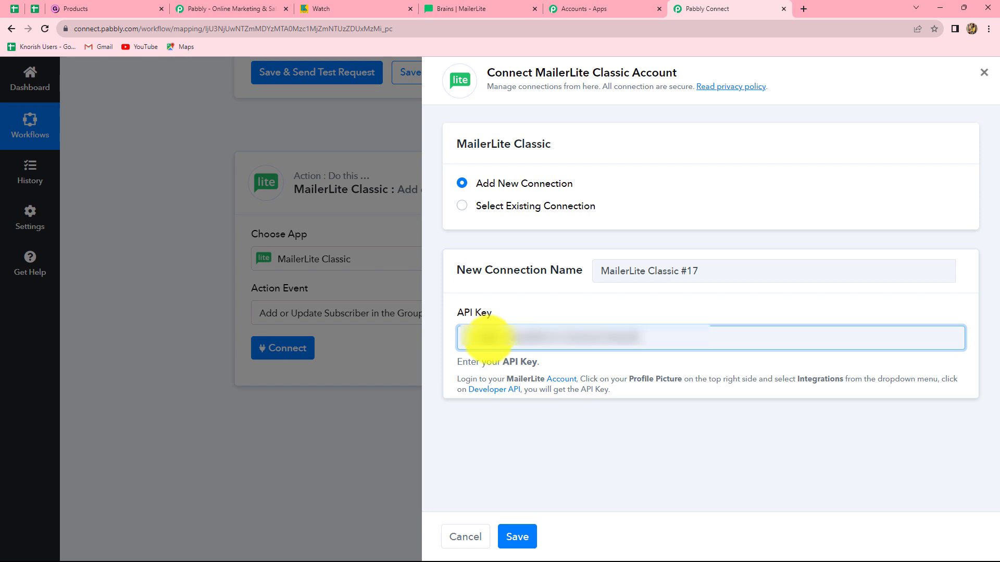
{"action": "left_click", "coordinate": [525, 536]}
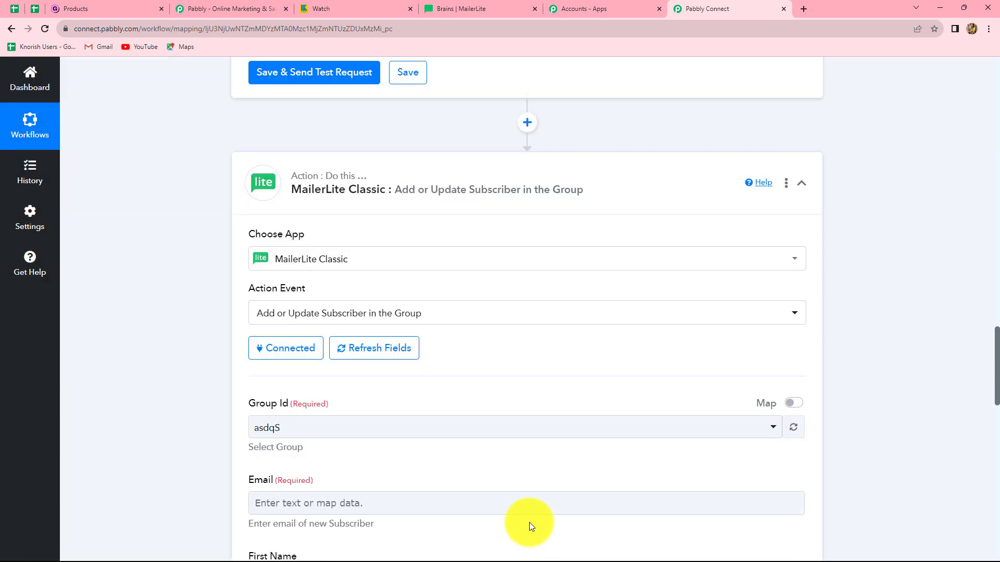
Switch to MailerLite and look through the list of subscriber groups to find the one for the new customers
{"action": "scroll", "coordinate": [543, 464], "scroll_direction": "down", "scroll_amount": 5}
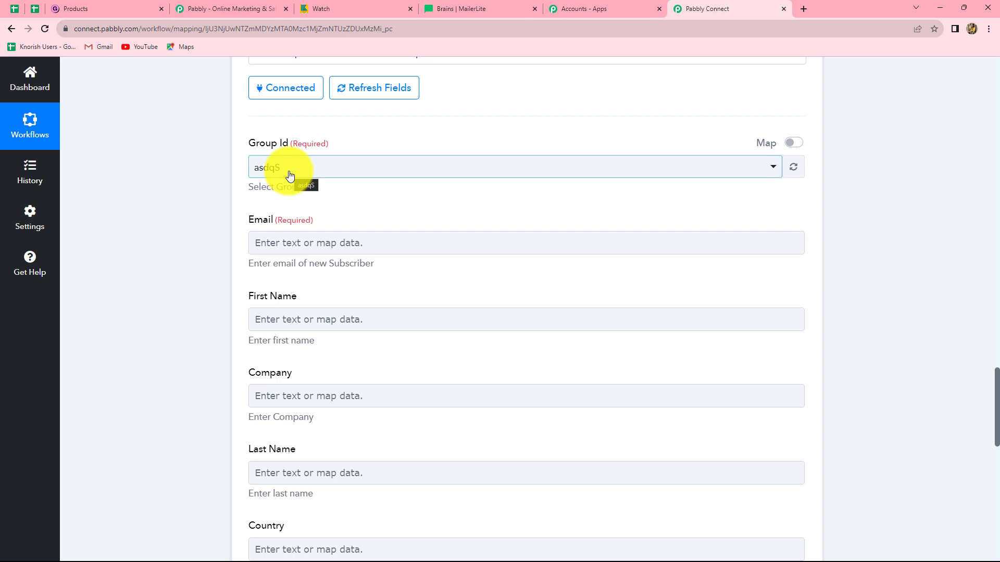
{"action": "left_click", "coordinate": [455, 8]}
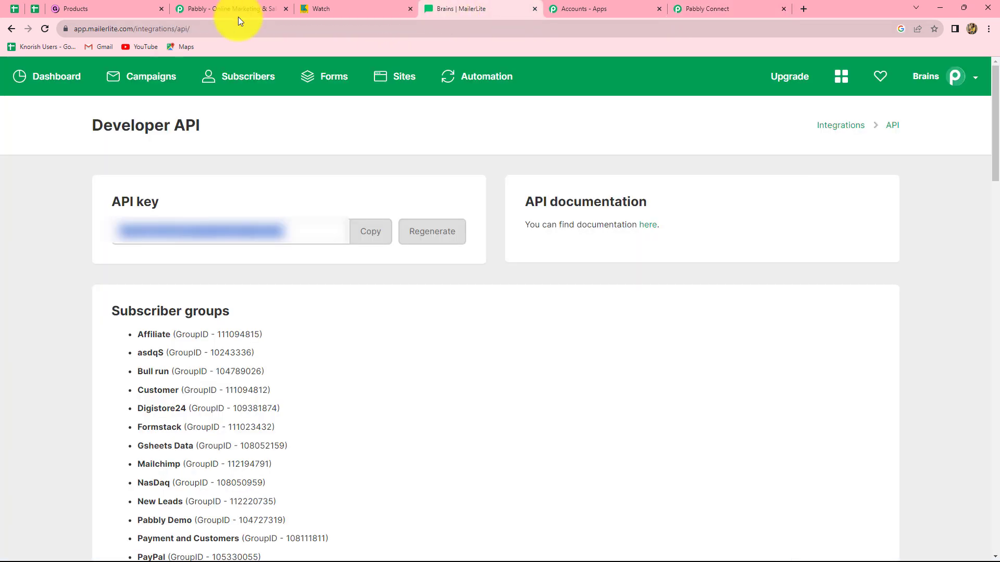
{"action": "left_click", "coordinate": [245, 80]}
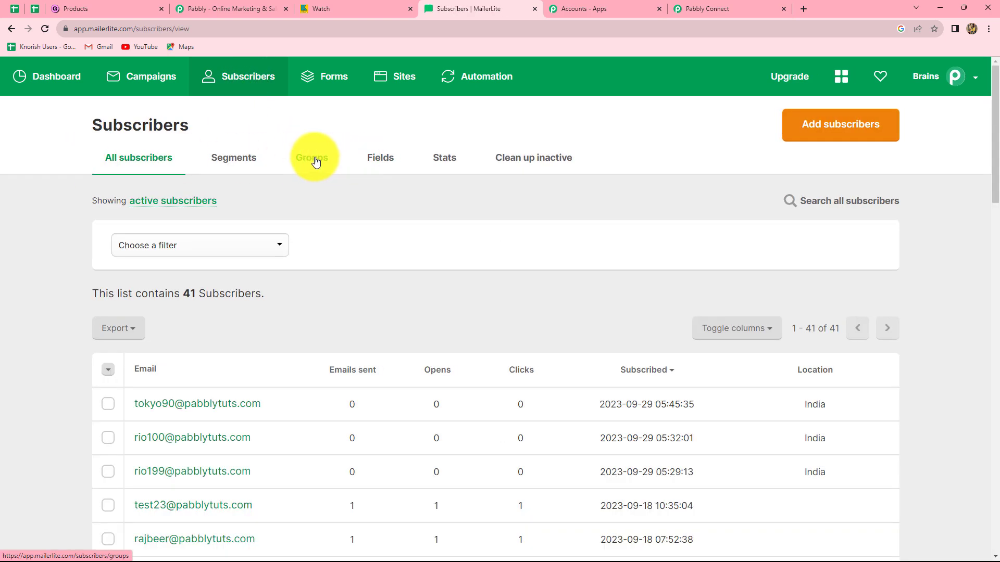
{"action": "left_click", "coordinate": [315, 158]}
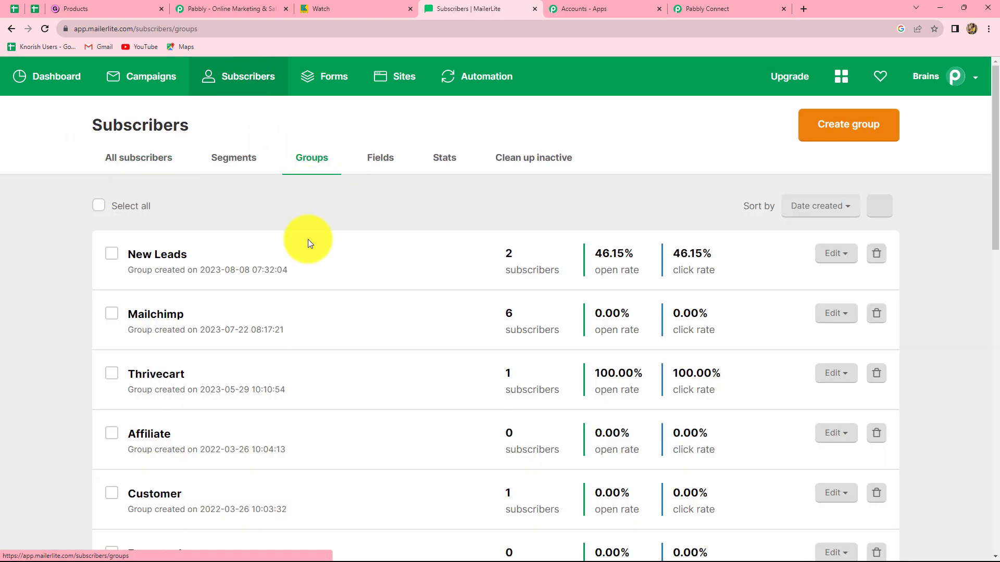
{"action": "scroll", "coordinate": [288, 355], "scroll_direction": "down", "scroll_amount": 3}
{"action": "scroll", "coordinate": [288, 357], "scroll_direction": "down", "scroll_amount": 10}
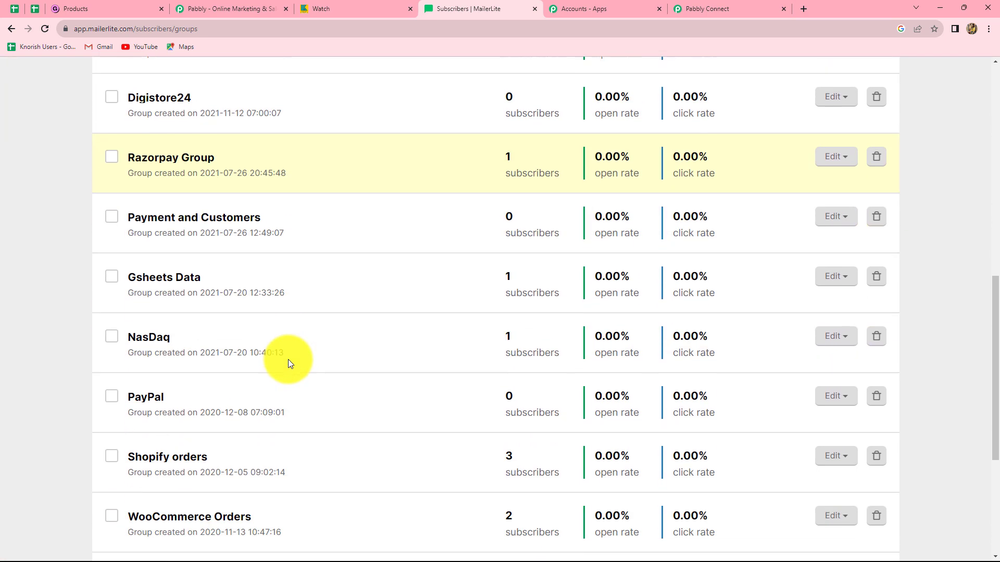
{"action": "scroll", "coordinate": [289, 362], "scroll_direction": "up", "scroll_amount": 15}
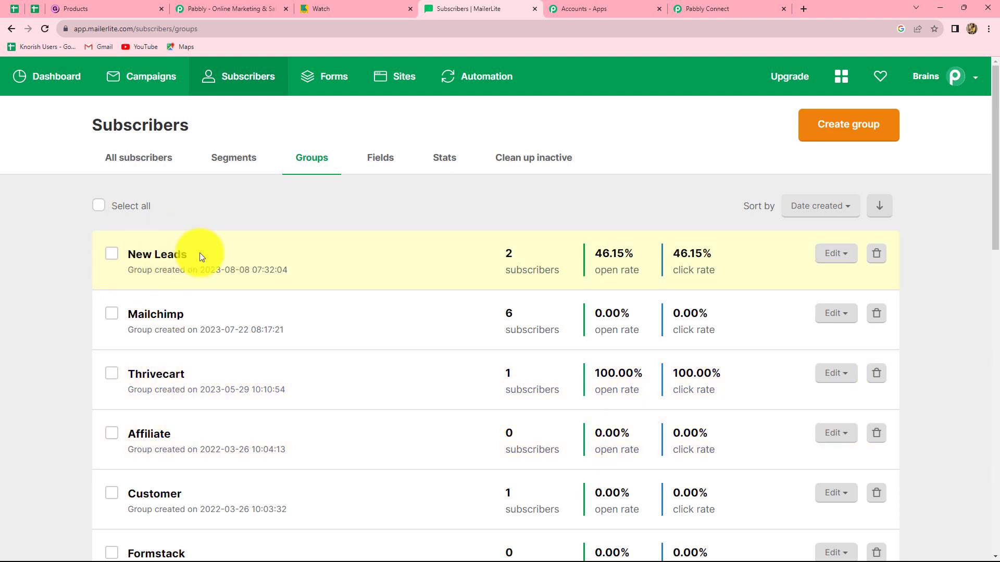
Return to Pabbly Connect and set the MailerLite Classic action's Group Id to New Leads
{"action": "left_click", "coordinate": [698, 8]}
{"action": "left_click", "coordinate": [403, 169]}
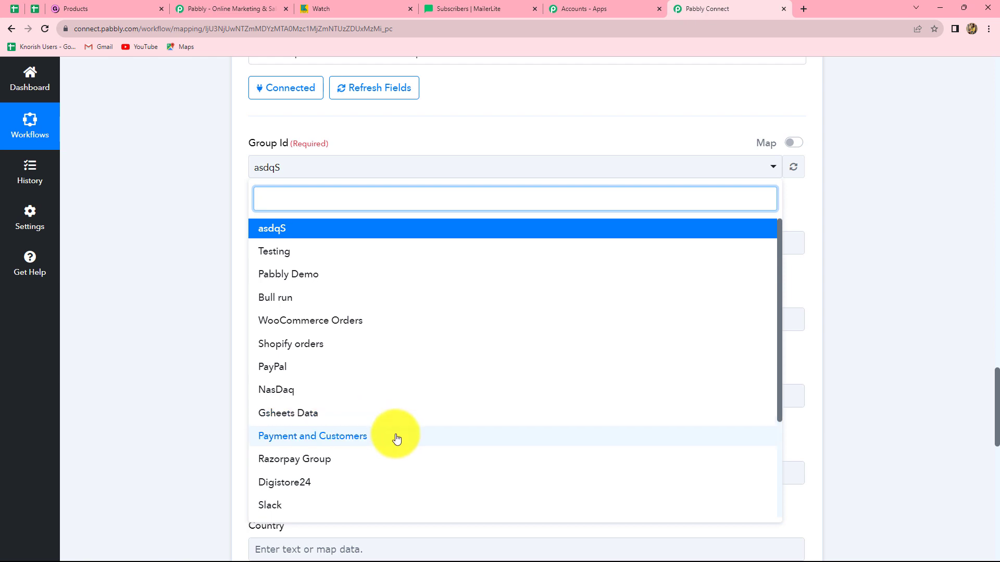
{"action": "scroll", "coordinate": [396, 439], "scroll_direction": "down", "scroll_amount": 3}
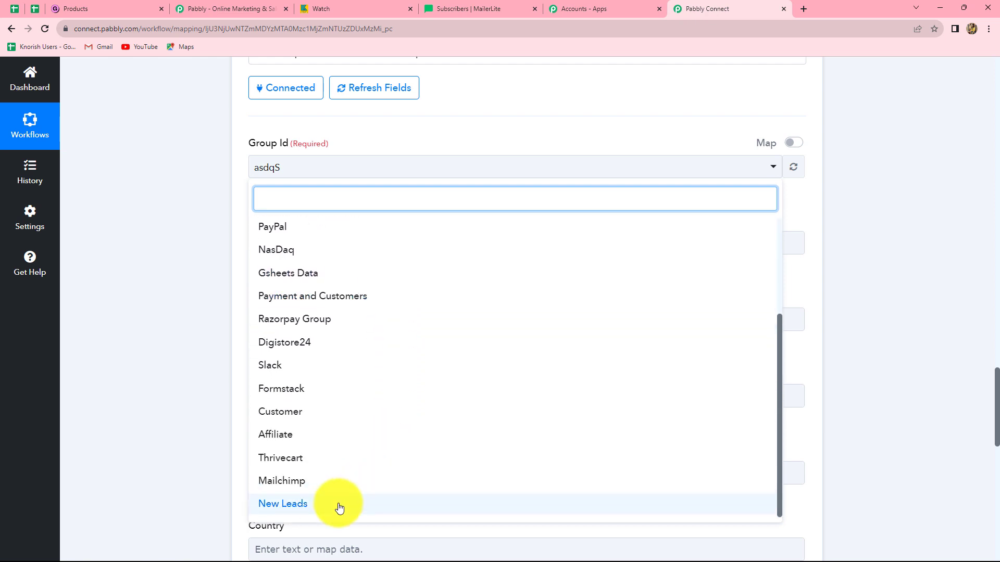
{"action": "left_click", "coordinate": [340, 508]}
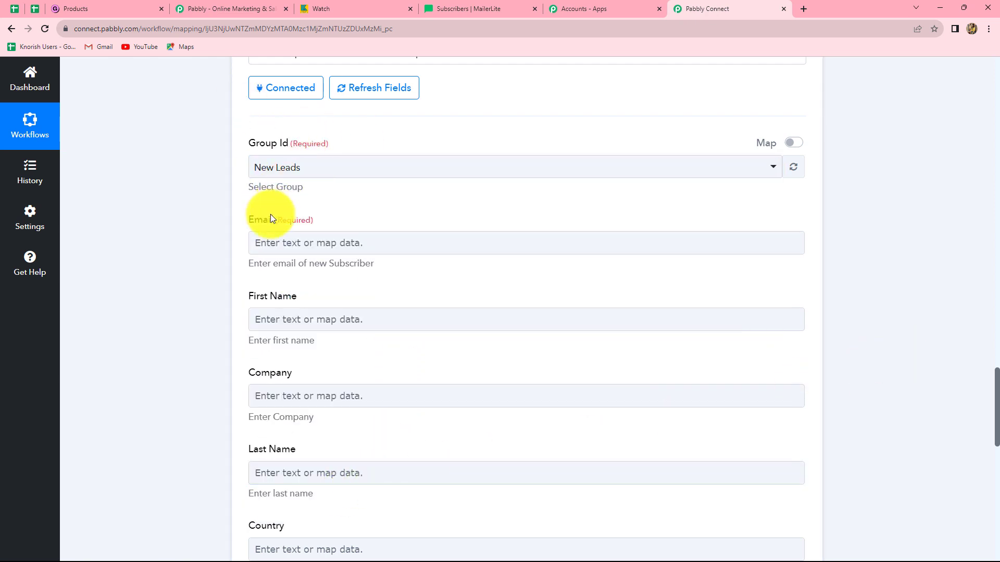
Map the subscriber's Email field to the Email value from the Gumroad New Sale step
{"action": "scroll", "coordinate": [273, 226], "scroll_direction": "down", "scroll_amount": 2}
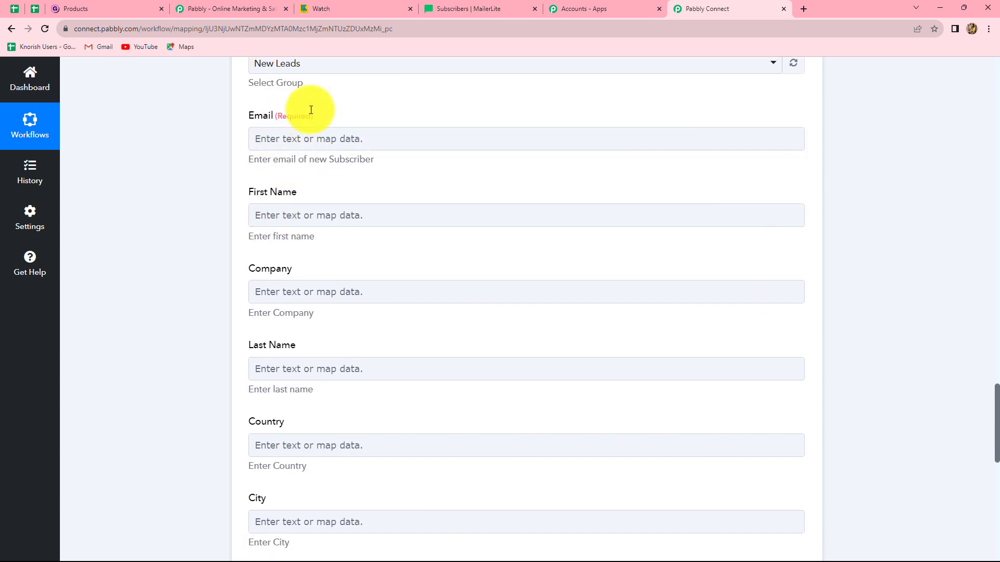
{"action": "left_click", "coordinate": [338, 141]}
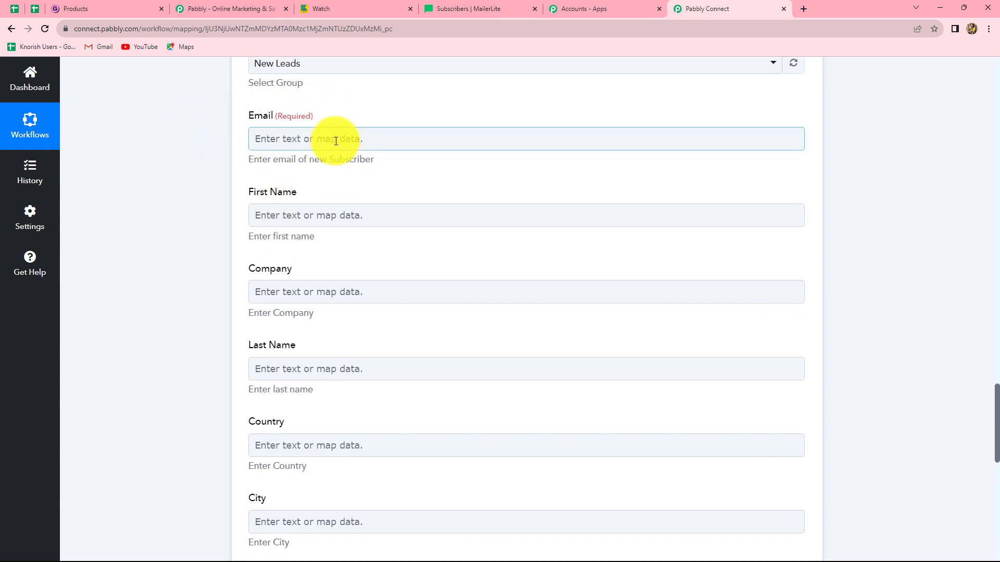
{"action": "left_click", "coordinate": [336, 141]}
{"action": "left_click", "coordinate": [343, 247]}
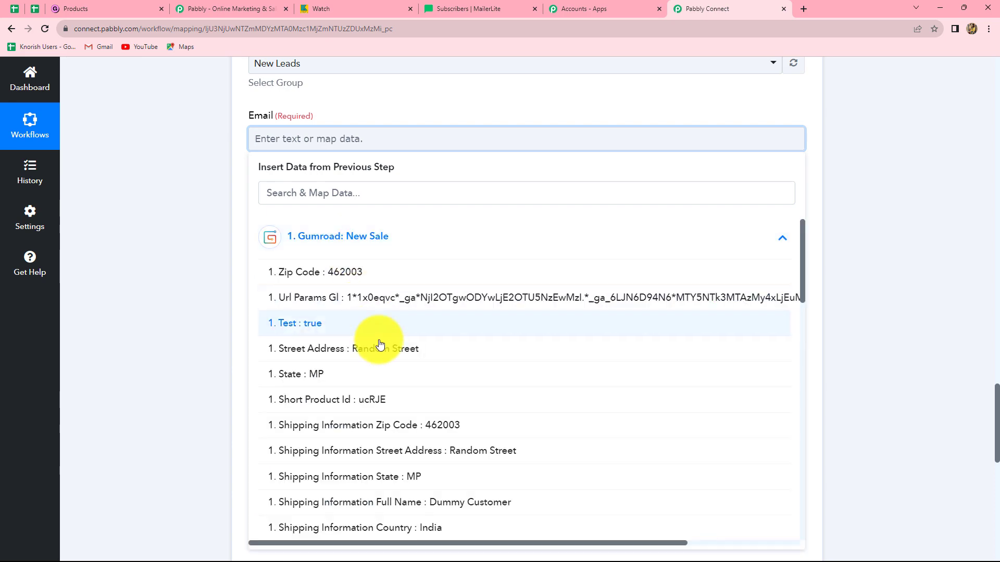
{"action": "scroll", "coordinate": [453, 413], "scroll_direction": "down", "scroll_amount": 9}
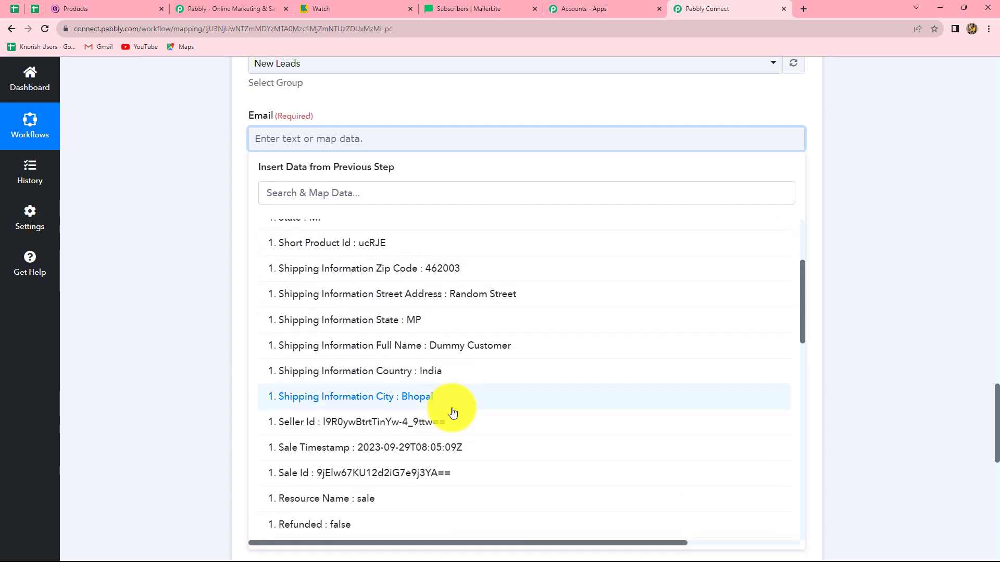
{"action": "scroll", "coordinate": [453, 413], "scroll_direction": "down", "scroll_amount": 5}
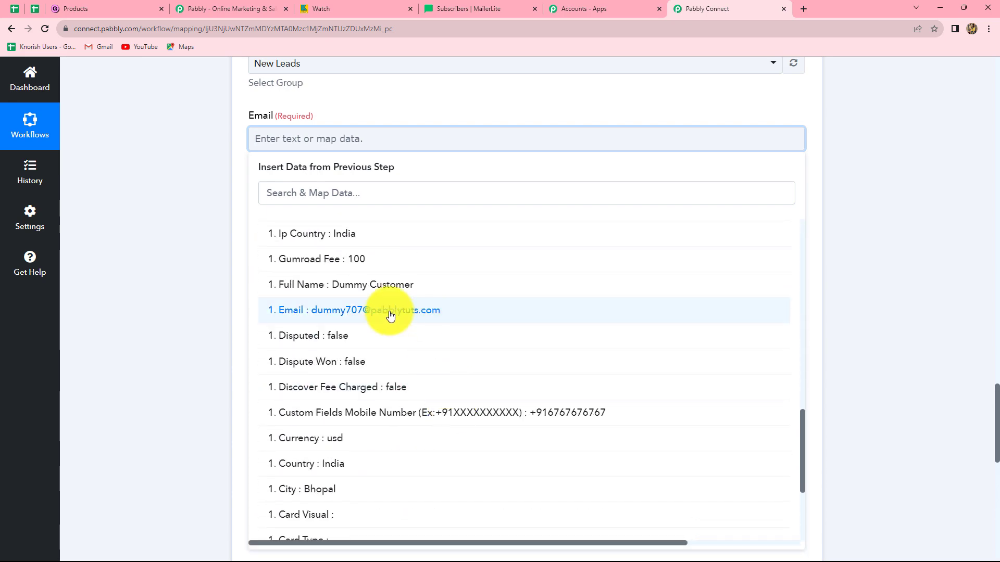
{"action": "left_click", "coordinate": [440, 310]}
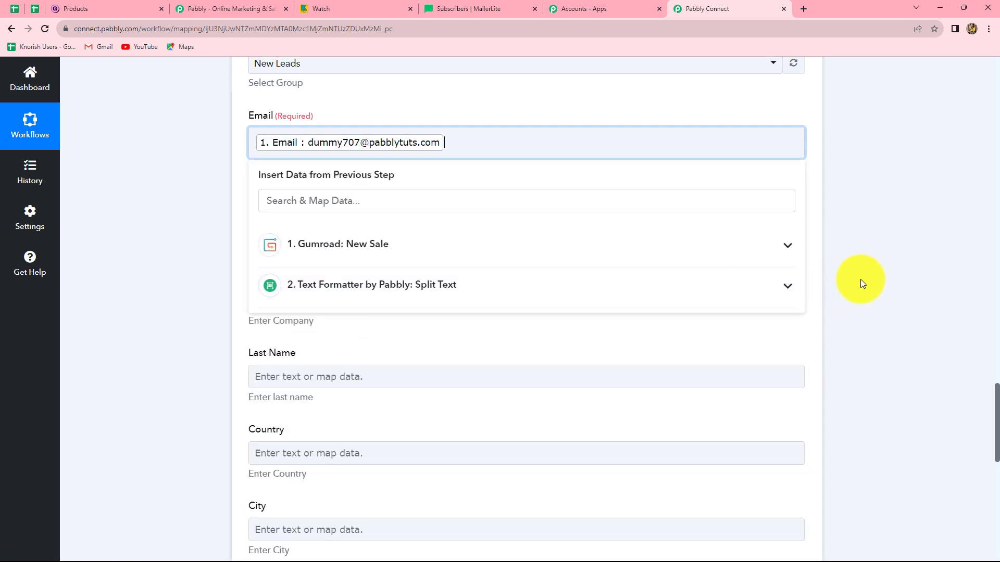
{"action": "left_click", "coordinate": [861, 279]}
Map the First Name field to Result 0 from the Text Formatter Split Text step
{"action": "scroll", "coordinate": [316, 300], "scroll_direction": "down", "scroll_amount": 2}
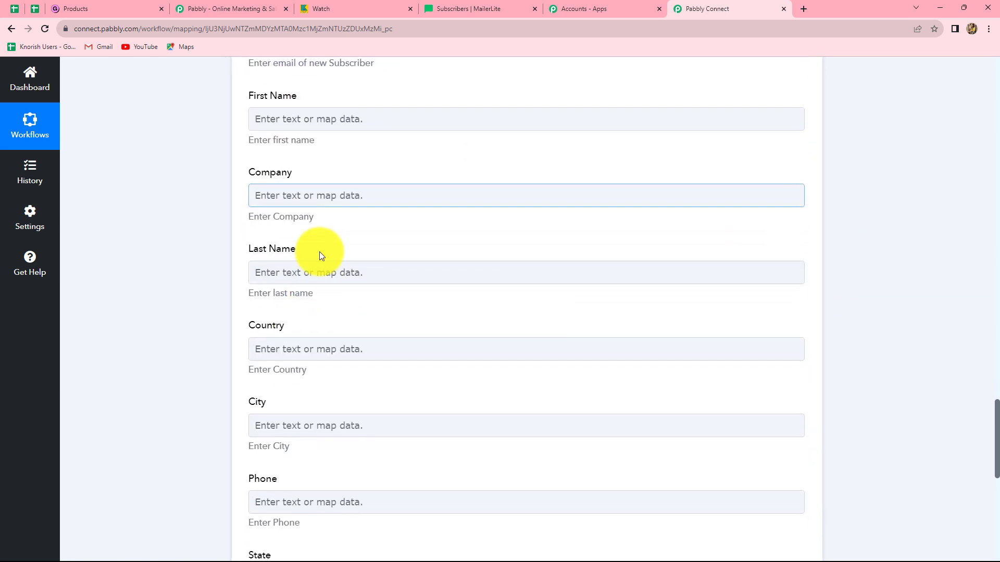
{"action": "left_click", "coordinate": [317, 119]}
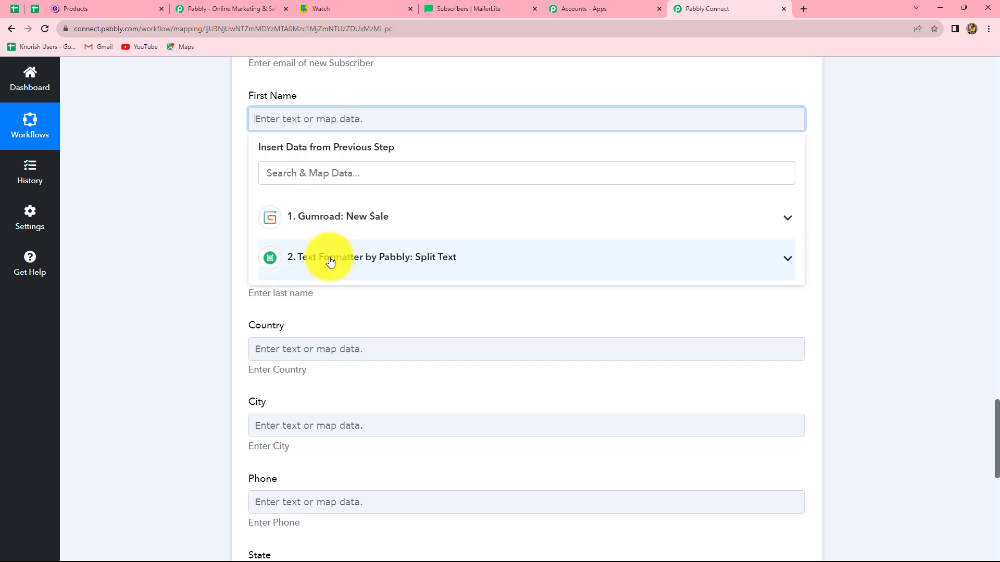
{"action": "left_click", "coordinate": [372, 261]}
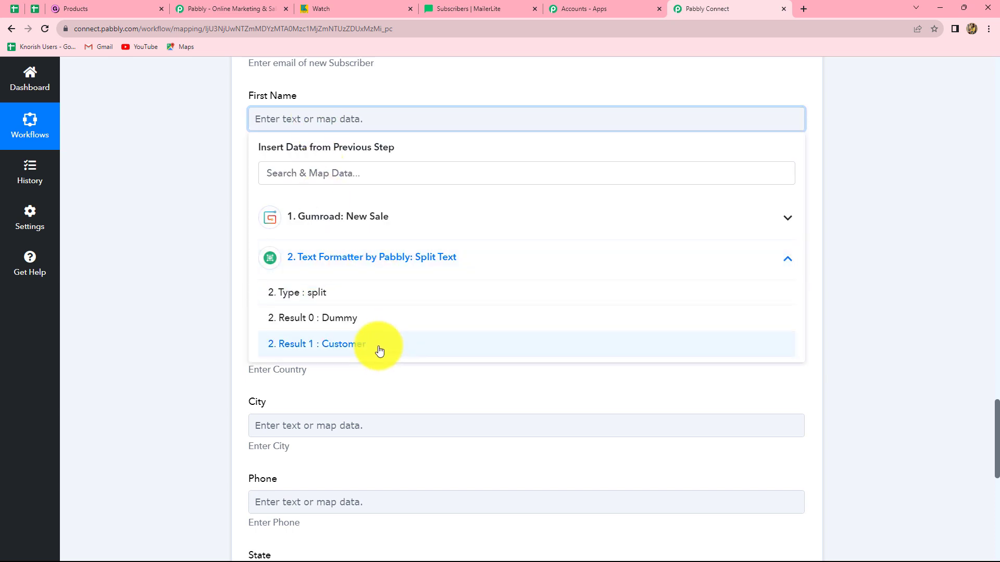
{"action": "left_click", "coordinate": [359, 320]}
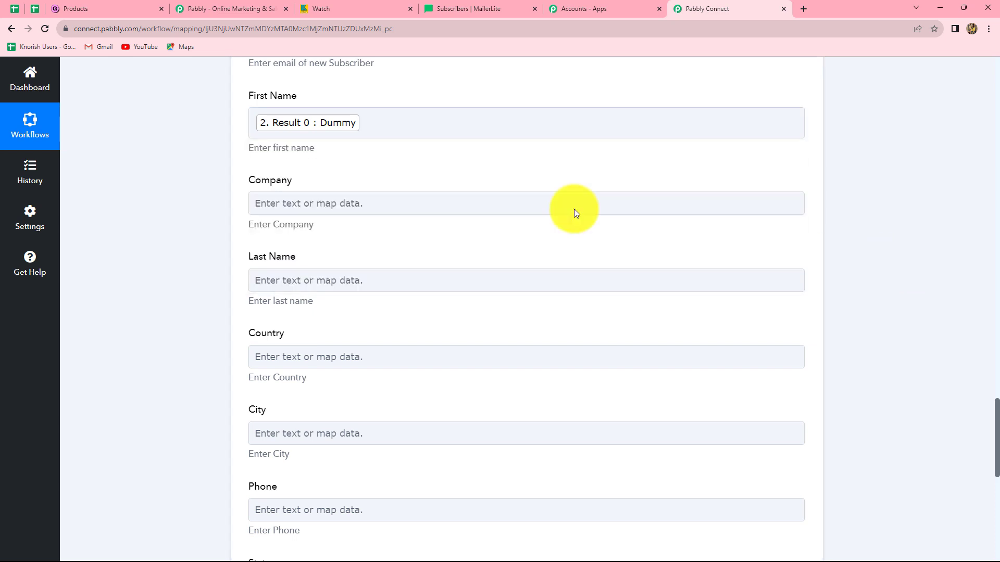
Map the Last Name field to Result 1 from the Text Formatter Split Text step
{"action": "scroll", "coordinate": [521, 208], "scroll_direction": "down", "scroll_amount": 2}
{"action": "left_click", "coordinate": [333, 179]}
{"action": "left_click", "coordinate": [319, 315]}
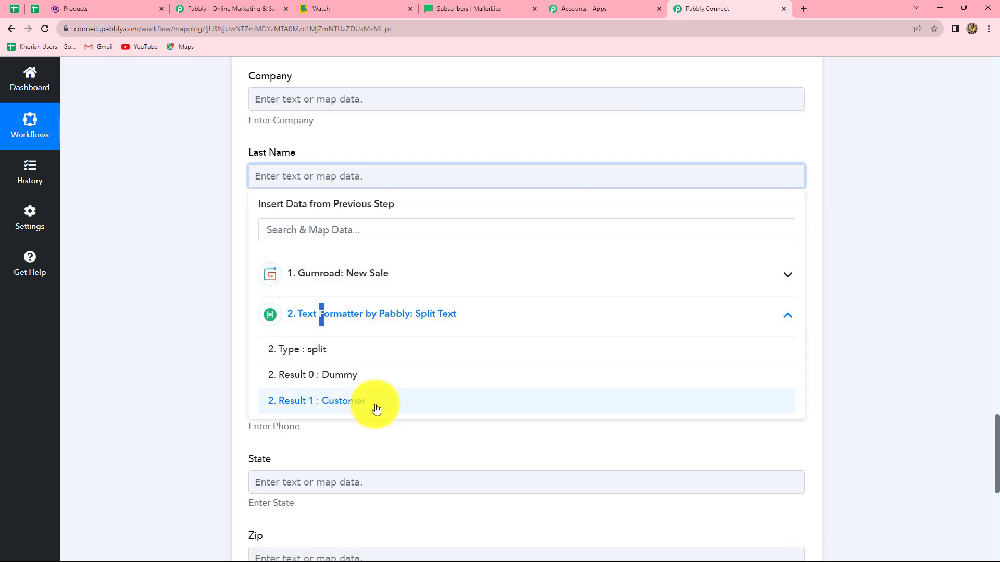
{"action": "left_click", "coordinate": [375, 404]}
{"action": "left_click", "coordinate": [875, 290]}
Search the Gumroad data for "cou" and map the Country field to Shipping Information Country
{"action": "scroll", "coordinate": [335, 245], "scroll_direction": "down", "scroll_amount": 3}
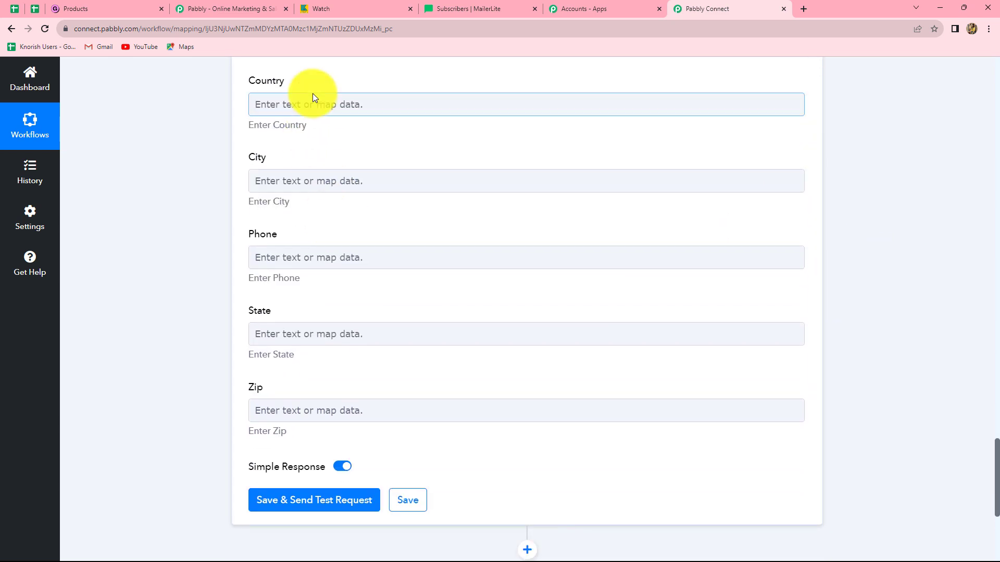
{"action": "left_click", "coordinate": [314, 99]}
{"action": "left_click", "coordinate": [319, 208]}
{"action": "left_click", "coordinate": [319, 153]}
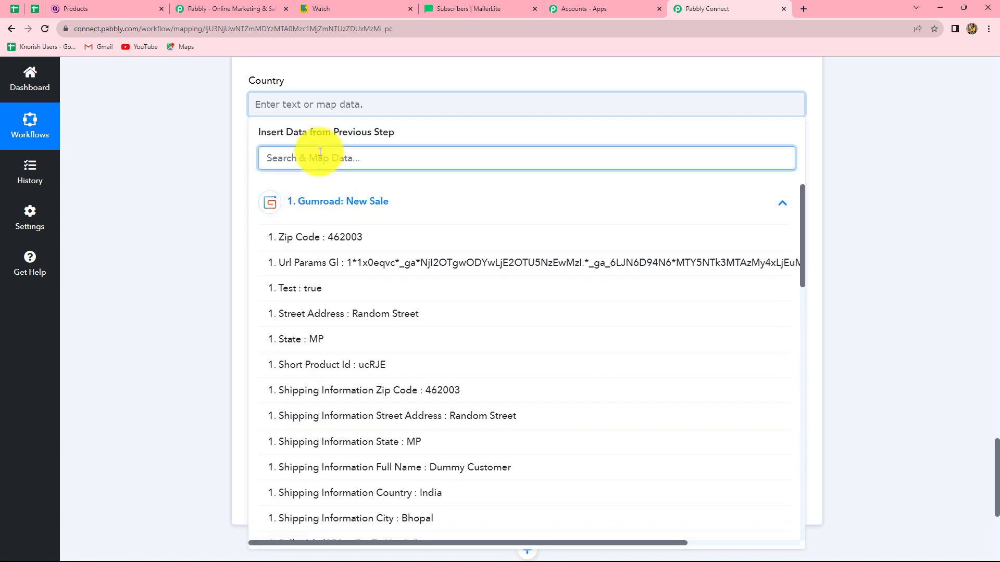
{"action": "type", "text": "cou"}
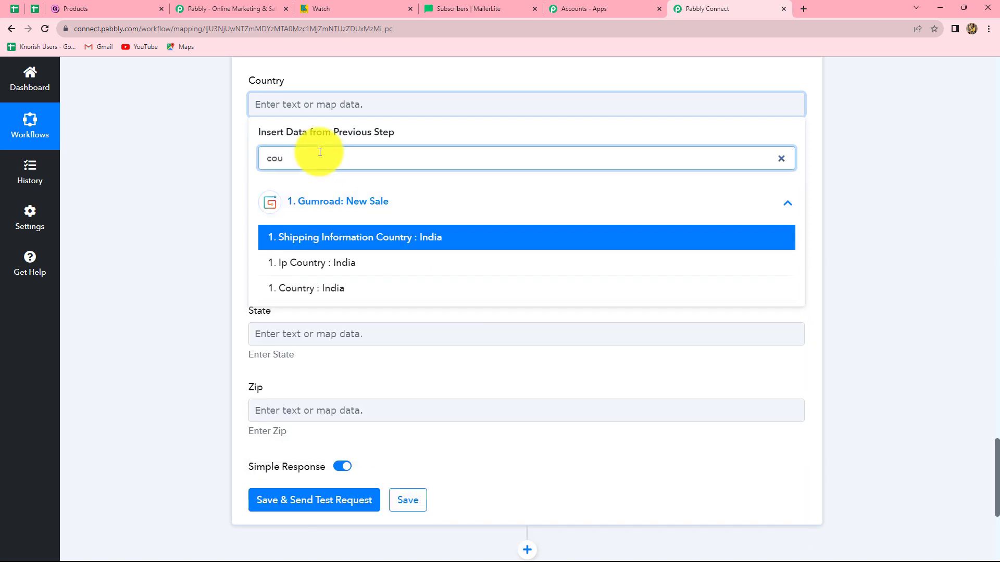
{"action": "key", "text": "Return"}
Search the Gumroad data for "city" and map the City field to Shipping Information City
{"action": "left_click", "coordinate": [385, 185]}
{"action": "left_click", "coordinate": [335, 286]}
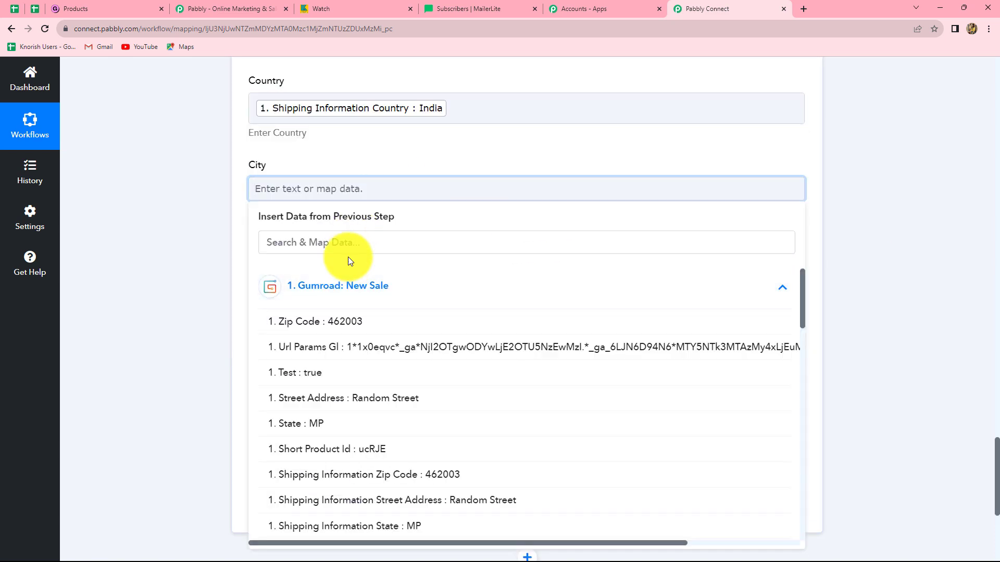
{"action": "left_click", "coordinate": [344, 241]}
{"action": "type", "text": "city"}
{"action": "left_click", "coordinate": [270, 320]}
Map the Phone field to the Mobile Number value from the Gumroad New Sale step
{"action": "scroll", "coordinate": [271, 319], "scroll_direction": "down", "scroll_amount": 1}
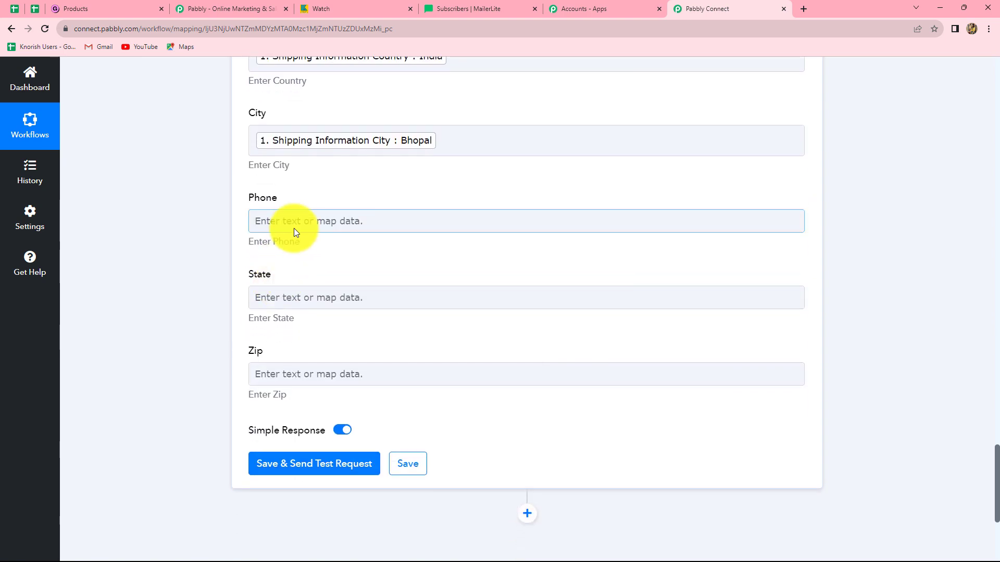
{"action": "left_click", "coordinate": [293, 232]}
{"action": "scroll", "coordinate": [335, 397], "scroll_direction": "down", "scroll_amount": 9}
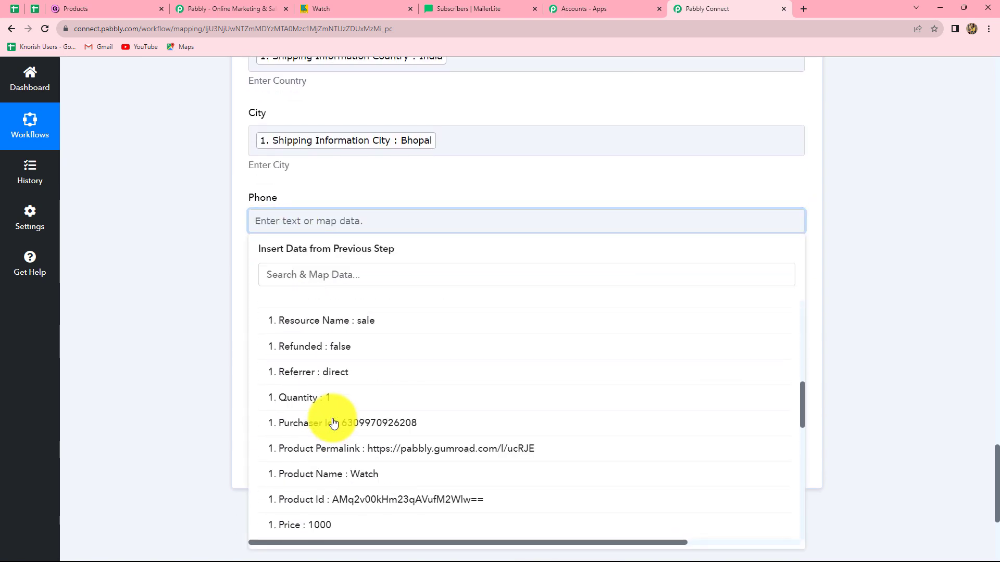
{"action": "scroll", "coordinate": [334, 423], "scroll_direction": "down", "scroll_amount": 15}
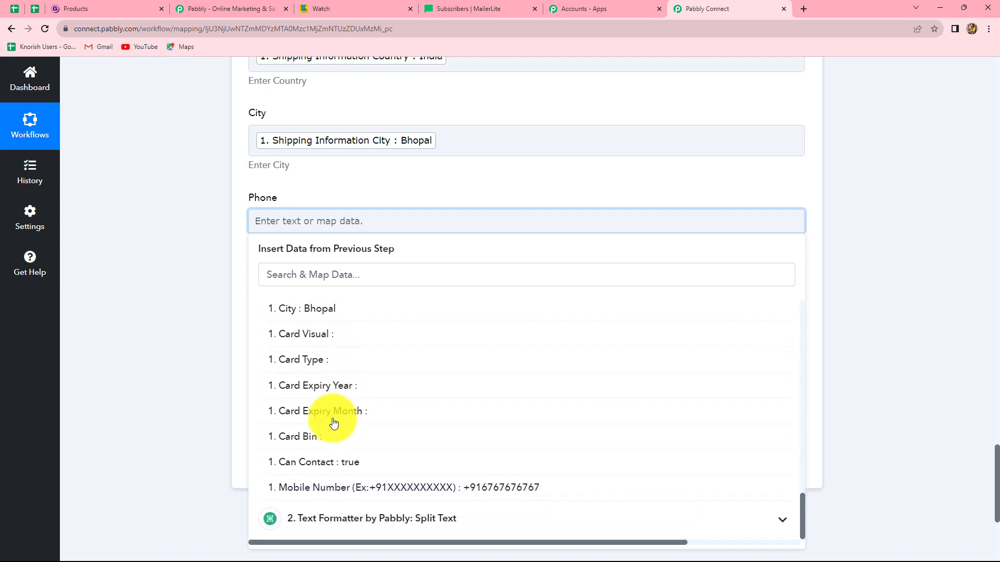
{"action": "left_click", "coordinate": [385, 482]}
{"action": "left_click", "coordinate": [180, 341]}
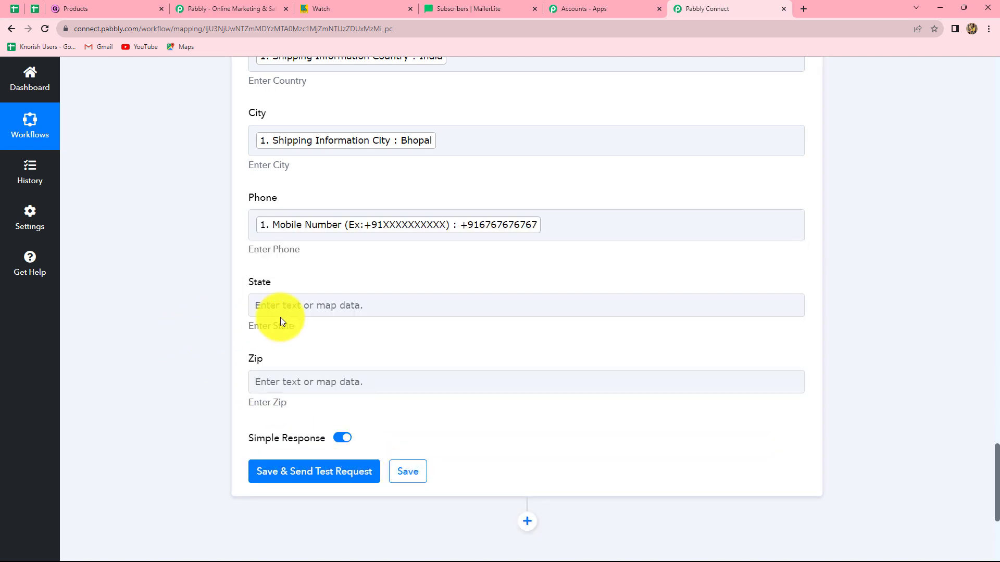
Search the Gumroad data for "sta" and map the State field to the State value
{"action": "scroll", "coordinate": [281, 312], "scroll_direction": "down", "scroll_amount": 2}
{"action": "left_click", "coordinate": [297, 201]}
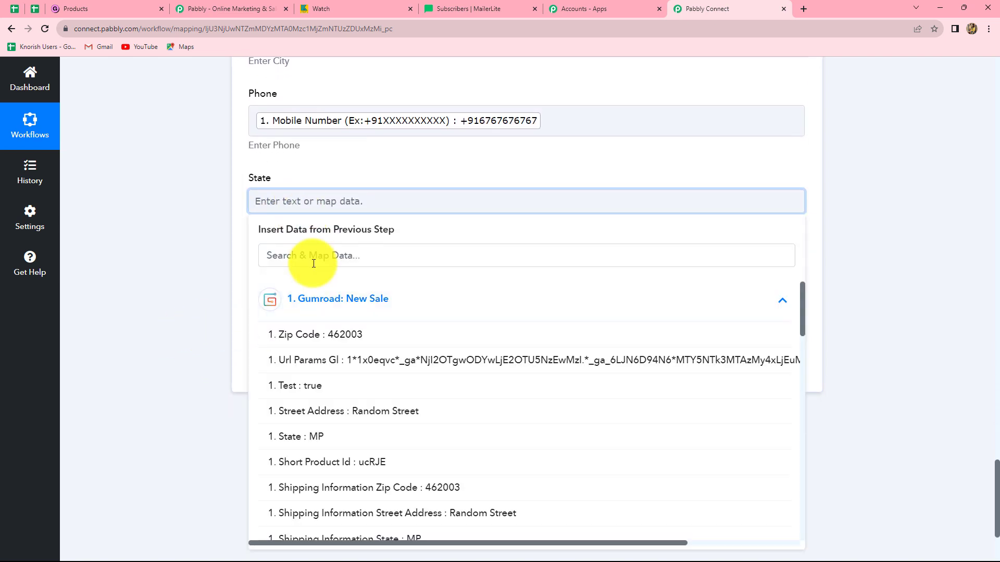
{"action": "left_click", "coordinate": [313, 263]}
{"action": "type", "text": "sta"}
{"action": "key", "text": "Return"}
Map the Zip field to the Zip Code value from the Gumroad New Sale step
{"action": "scroll", "coordinate": [290, 181], "scroll_direction": "down", "scroll_amount": 2}
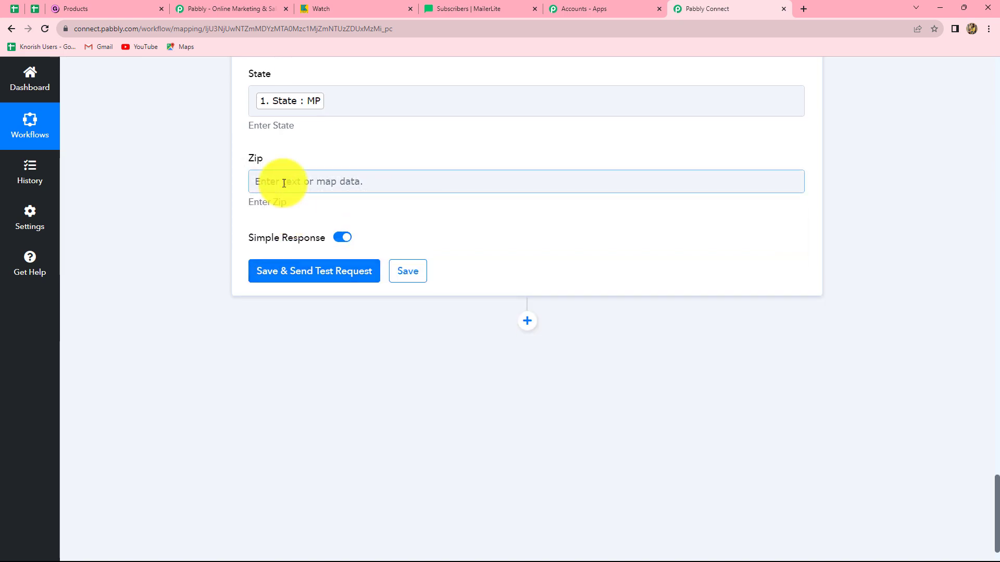
{"action": "left_click", "coordinate": [290, 180]}
{"action": "left_click", "coordinate": [301, 297]}
{"action": "left_click", "coordinate": [292, 315]}
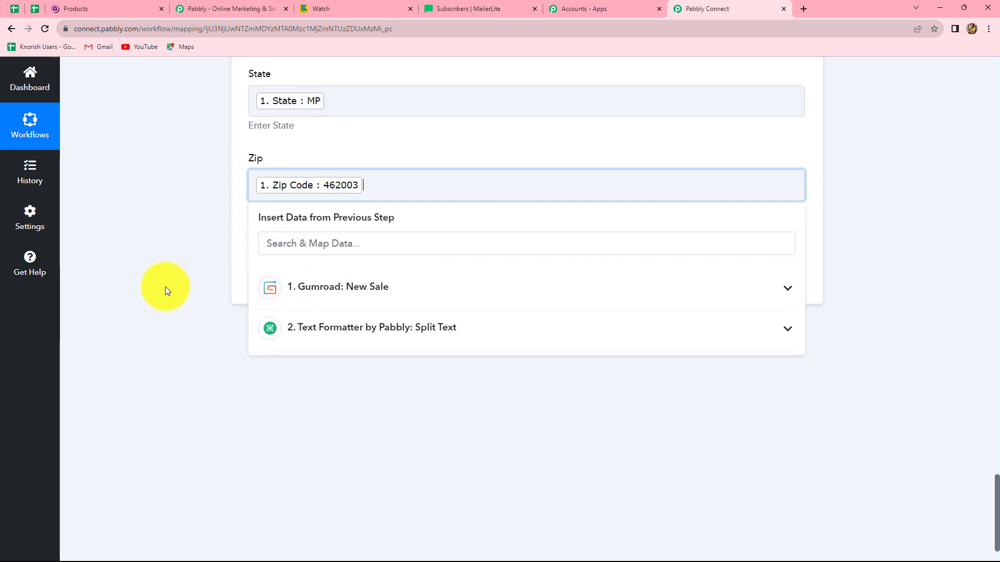
{"action": "left_click", "coordinate": [164, 286]}
{"action": "scroll", "coordinate": [165, 286], "scroll_direction": "up", "scroll_amount": 5}
{"action": "scroll", "coordinate": [164, 287], "scroll_direction": "up", "scroll_amount": 9}
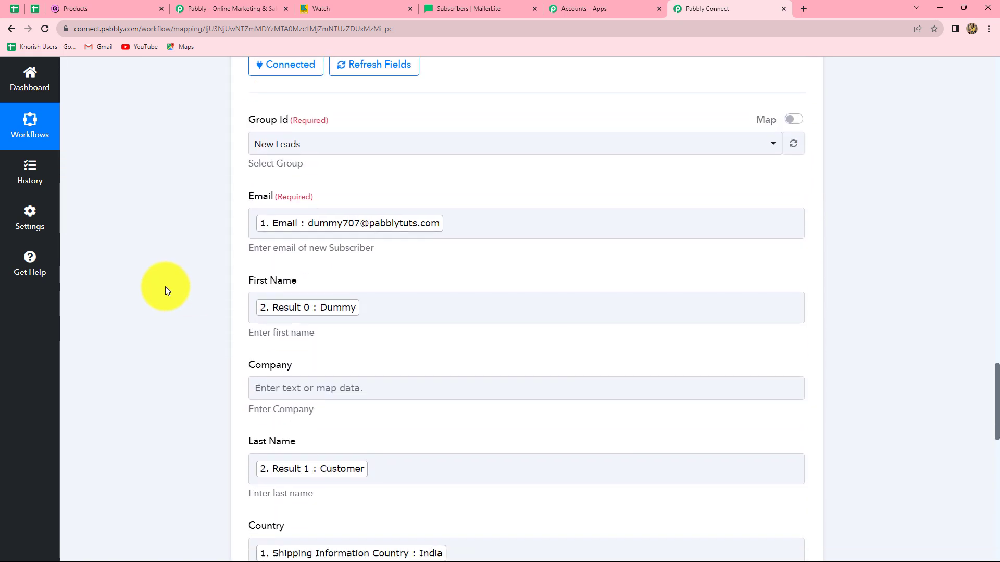
Save the MailerLite action, send a test request, and check the Id and Type values in the response
{"action": "scroll", "coordinate": [165, 286], "scroll_direction": "down", "scroll_amount": 15}
{"action": "left_click", "coordinate": [284, 229]}
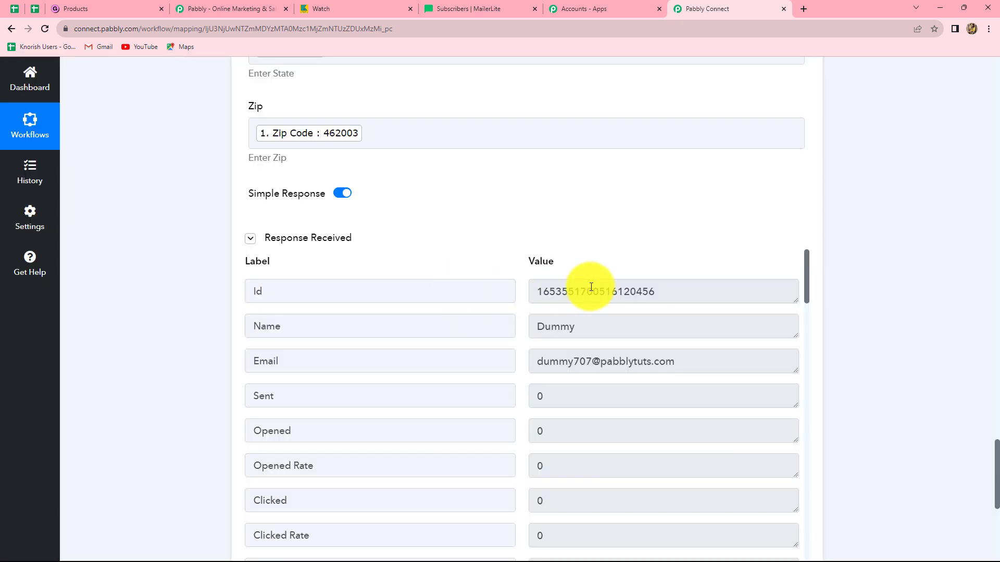
{"action": "left_click_drag", "start_coordinate": [538, 289], "coordinate": [663, 290]}
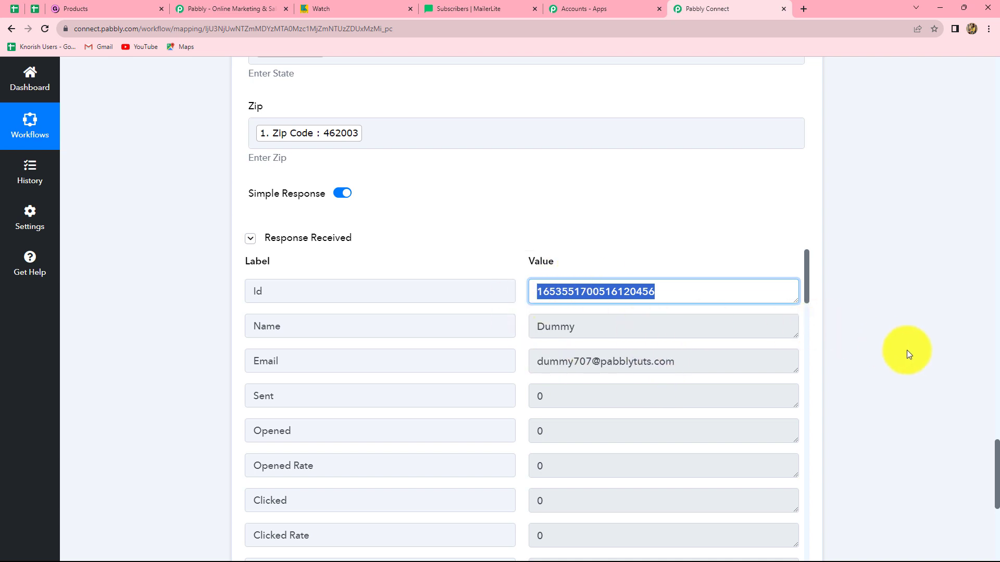
{"action": "scroll", "coordinate": [912, 352], "scroll_direction": "down", "scroll_amount": 1}
{"action": "scroll", "coordinate": [911, 352], "scroll_direction": "down", "scroll_amount": 3}
{"action": "scroll", "coordinate": [565, 245], "scroll_direction": "down", "scroll_amount": 3}
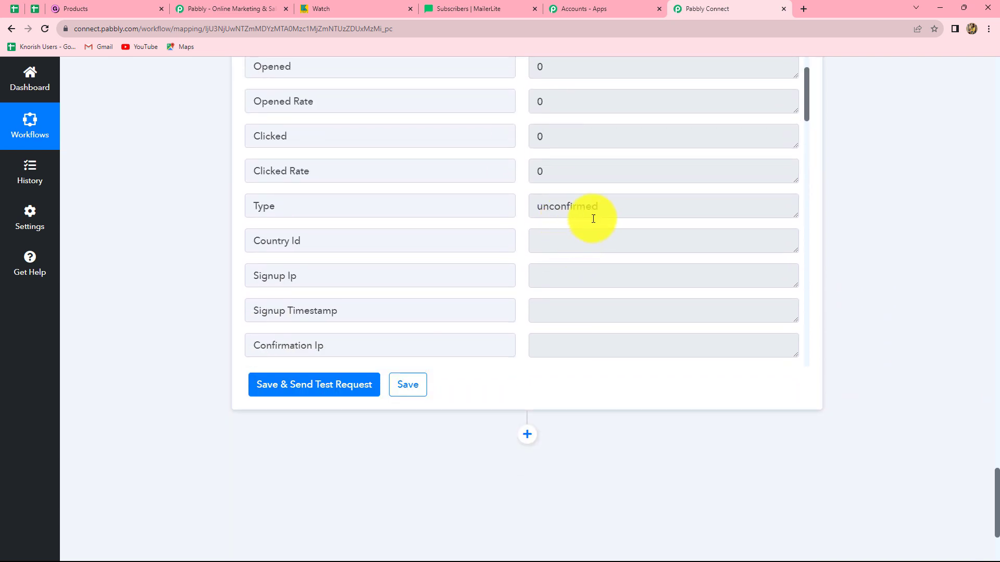
{"action": "left_click_drag", "start_coordinate": [601, 211], "coordinate": [540, 219]}
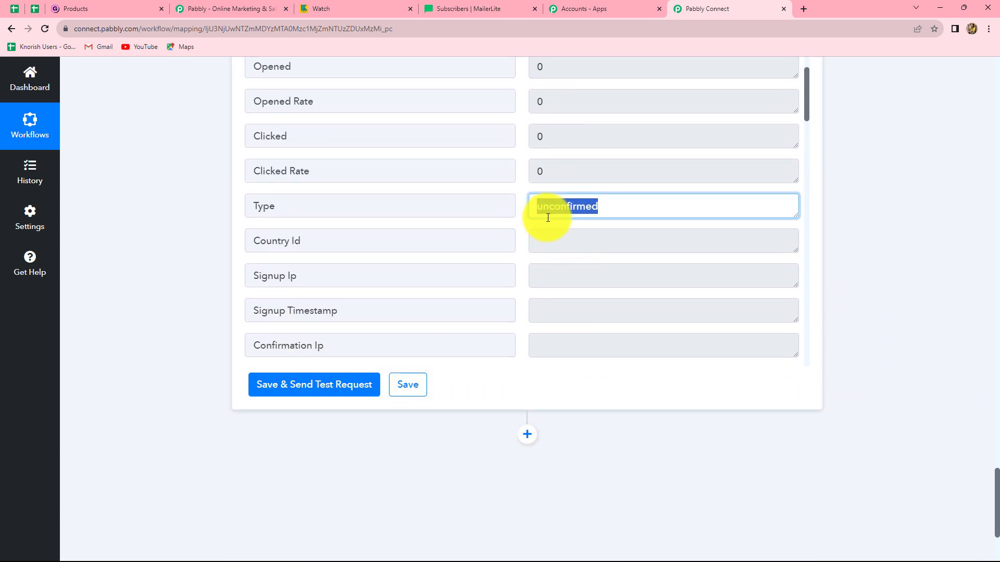
{"action": "left_click", "coordinate": [607, 213]}
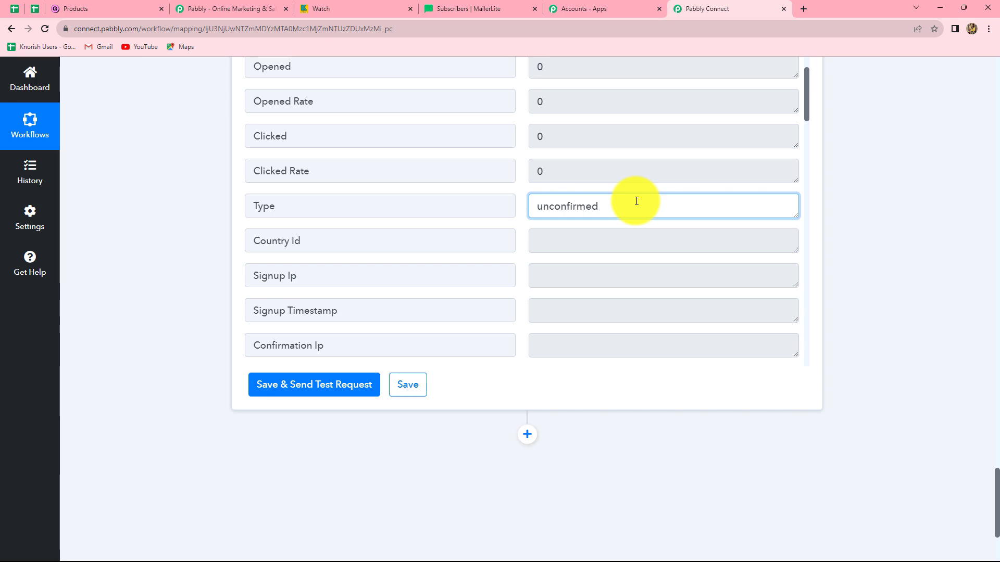
{"action": "scroll", "coordinate": [875, 272], "scroll_direction": "up", "scroll_amount": 10}
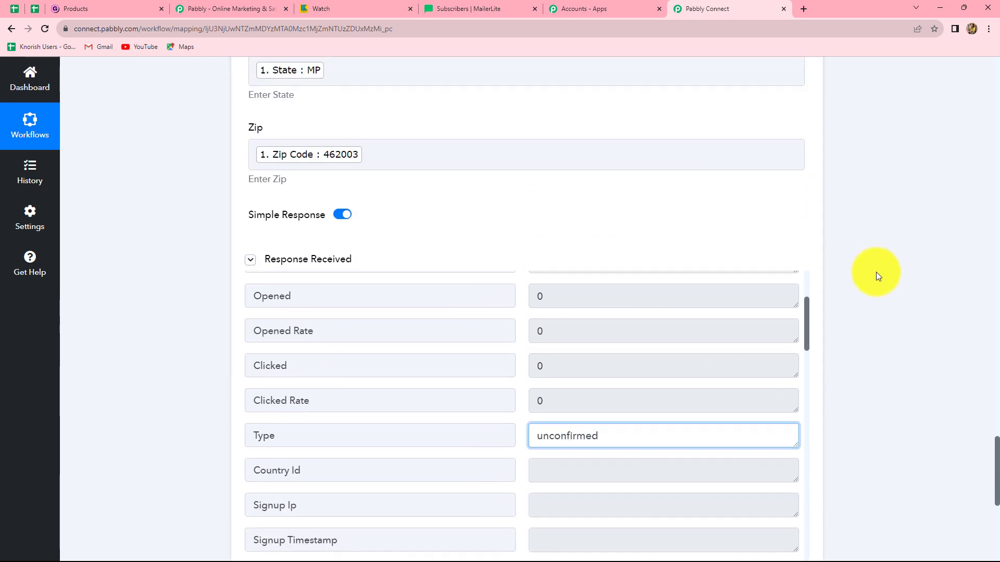
{"action": "scroll", "coordinate": [364, 246], "scroll_direction": "up", "scroll_amount": 9}
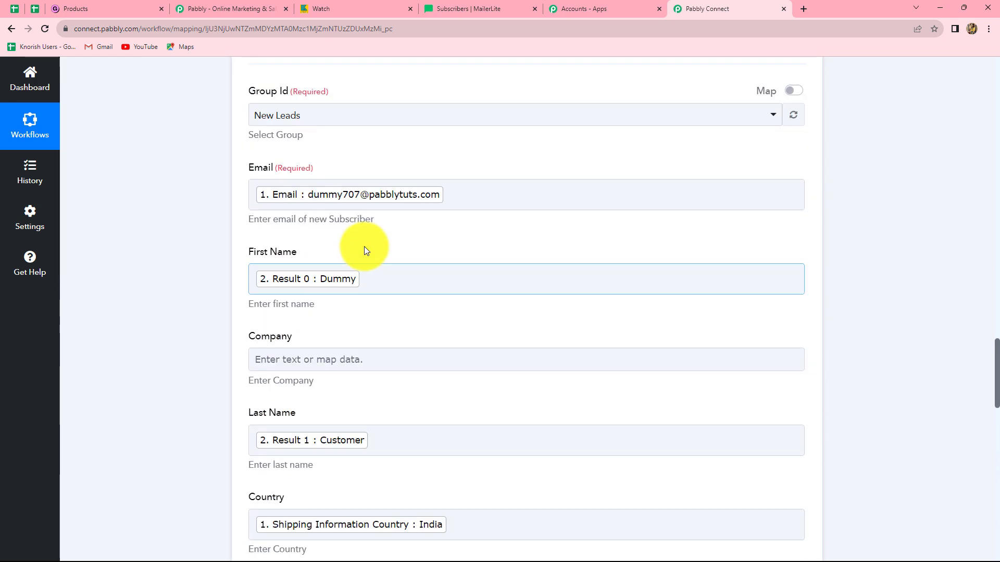
Switch to Gmail and confirm the test subscriber's email address from the subscription confirmation message
{"action": "left_click", "coordinate": [330, 307]}
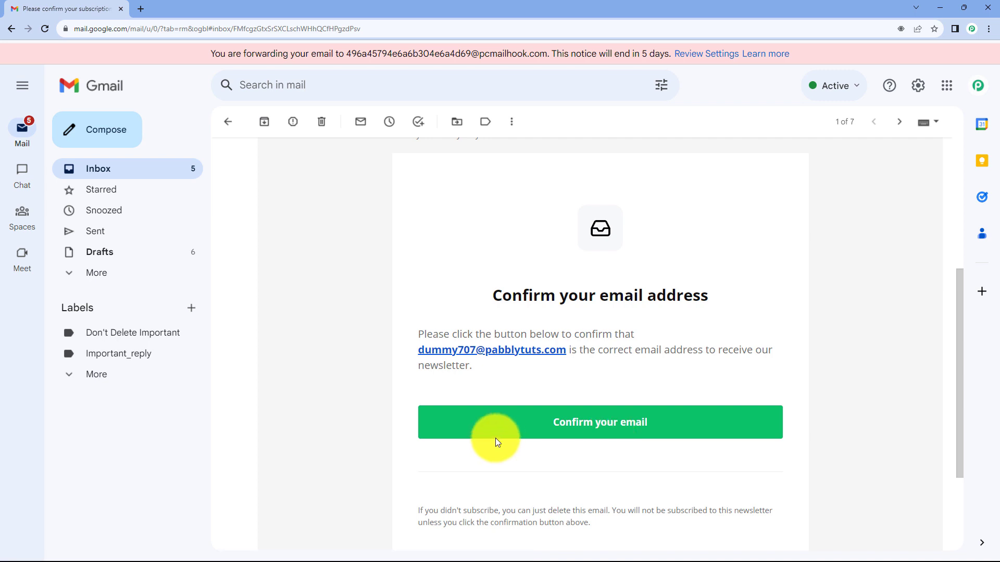
{"action": "left_click", "coordinate": [600, 423]}
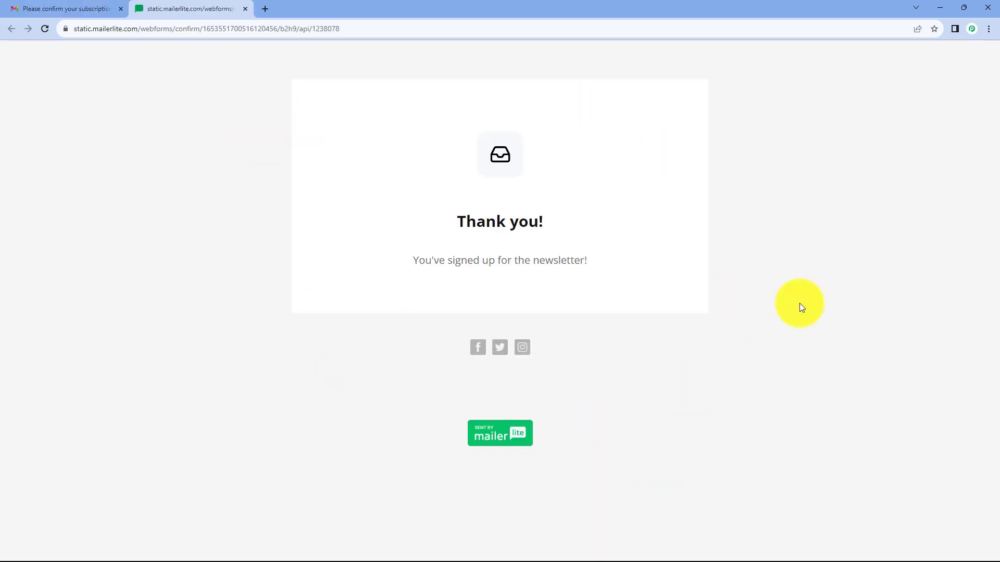
{"action": "left_click", "coordinate": [942, 8]}
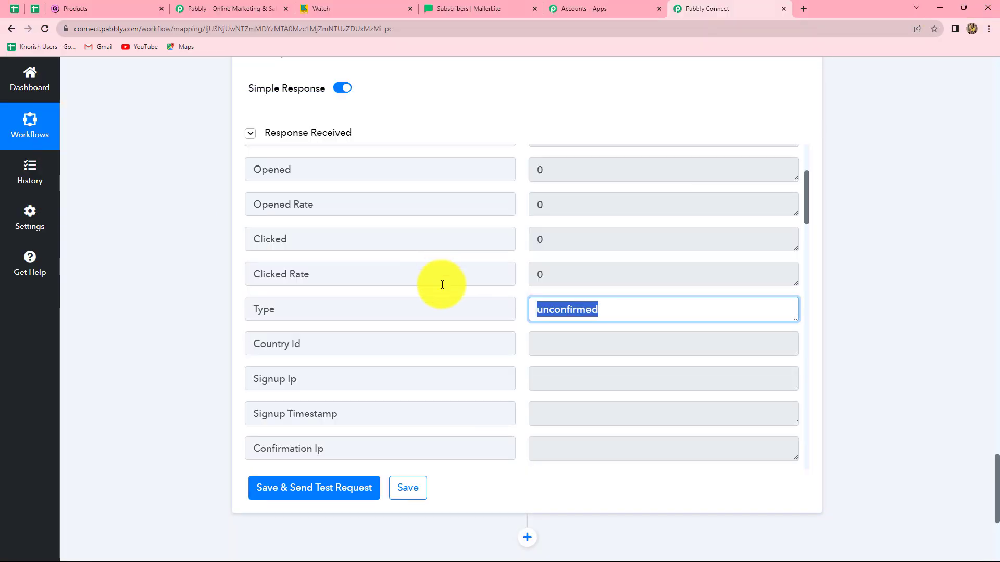
Switch to MailerLite and check the subscribers in the full list and in the New Leads group
{"action": "left_click", "coordinate": [492, 6]}
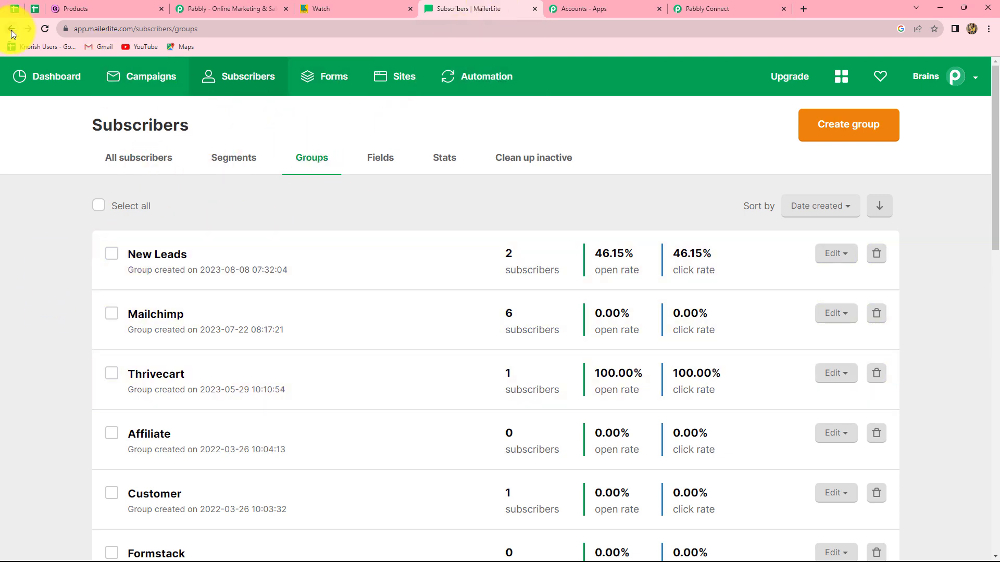
{"action": "left_click", "coordinate": [141, 169]}
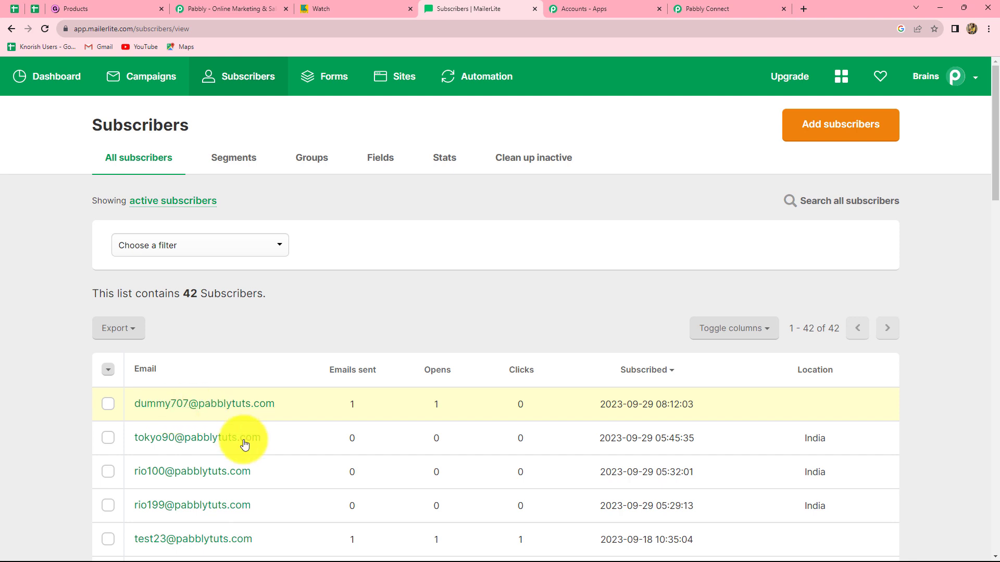
{"action": "left_click", "coordinate": [320, 160]}
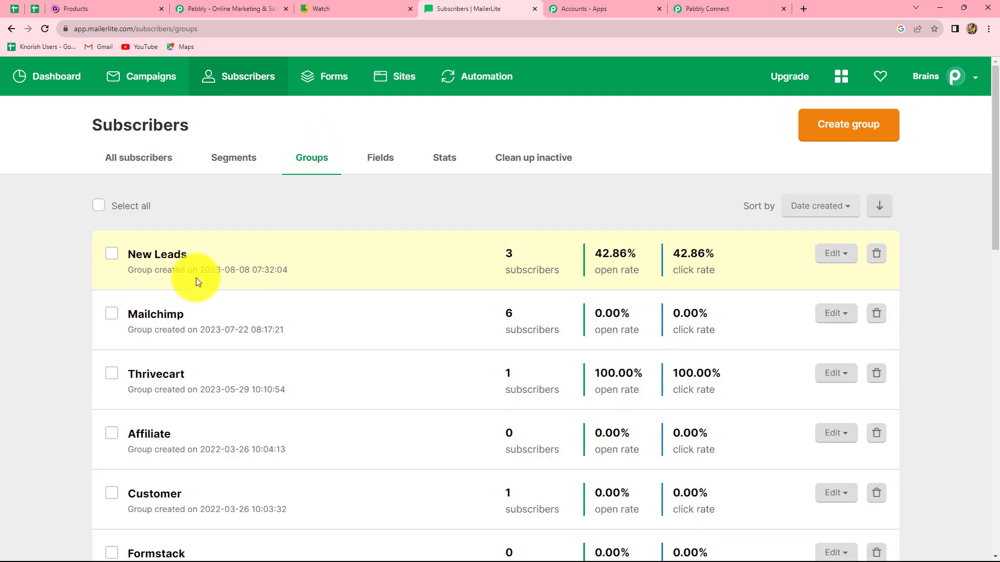
{"action": "left_click", "coordinate": [151, 254]}
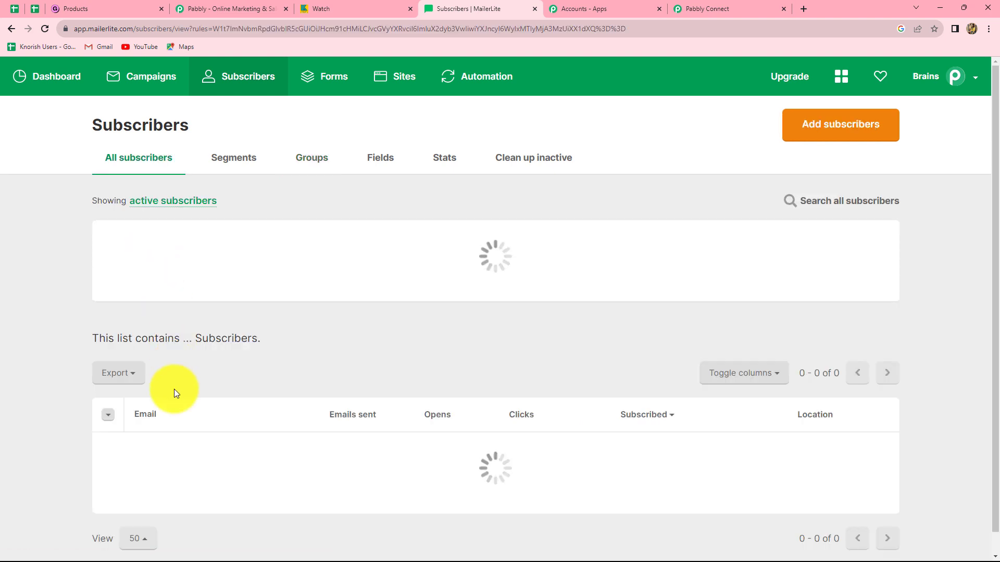
{"action": "scroll", "coordinate": [138, 433], "scroll_direction": "down", "scroll_amount": 3}
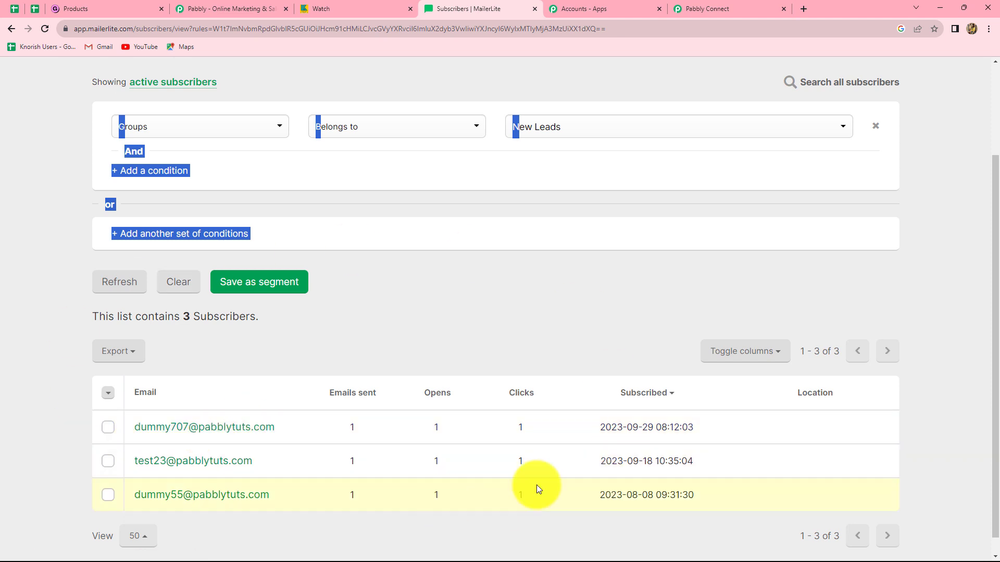
{"action": "left_click", "coordinate": [949, 475]}
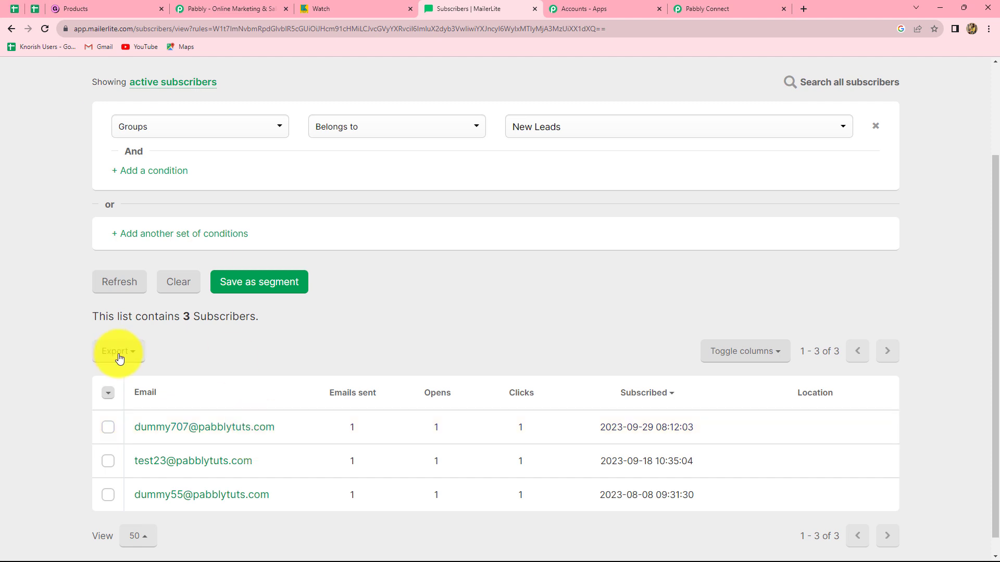
Switch to Gumroad, open the Watch product page and proceed to its checkout
{"action": "left_click", "coordinate": [119, 6]}
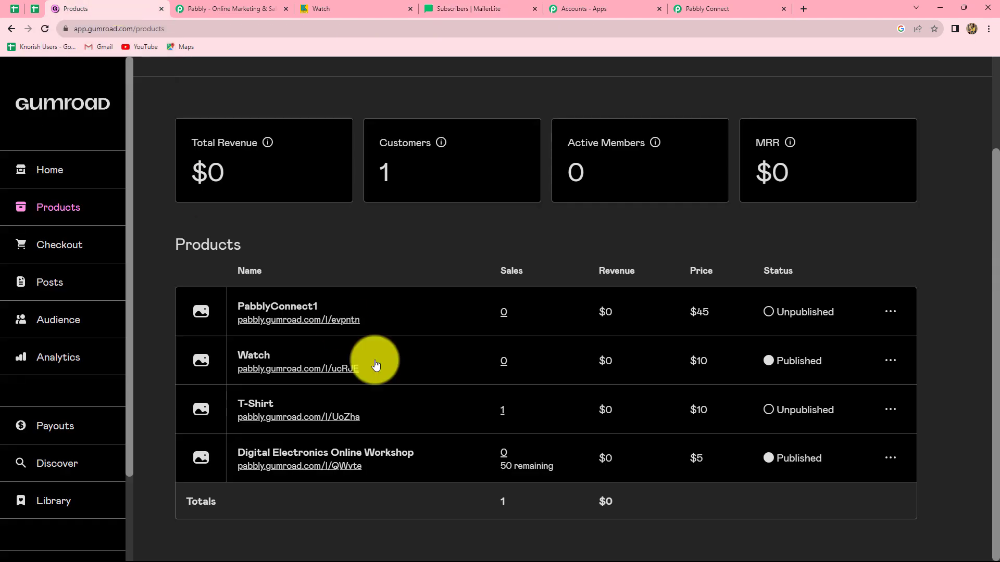
{"action": "left_click", "coordinate": [337, 369]}
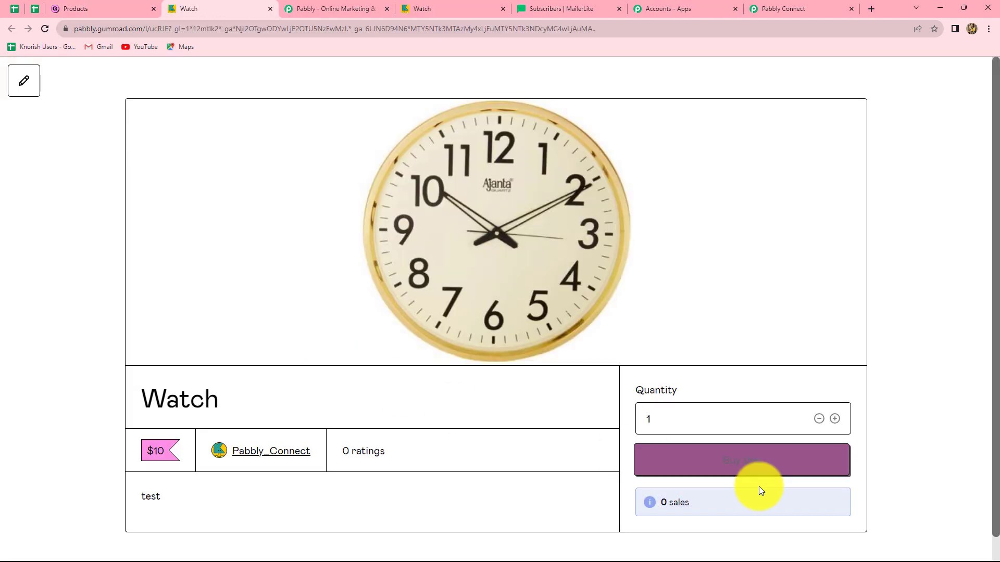
{"action": "left_click", "coordinate": [721, 458]}
{"action": "scroll", "coordinate": [647, 307], "scroll_direction": "down", "scroll_amount": 3}
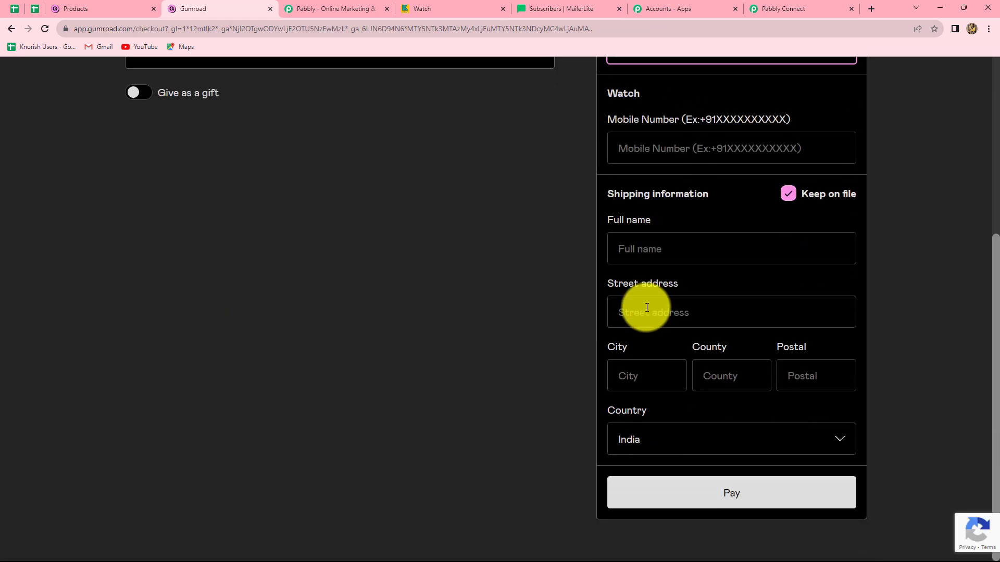
Enter the new test customer's email address and mobile number in the checkout form
{"action": "scroll", "coordinate": [648, 307], "scroll_direction": "up", "scroll_amount": 4}
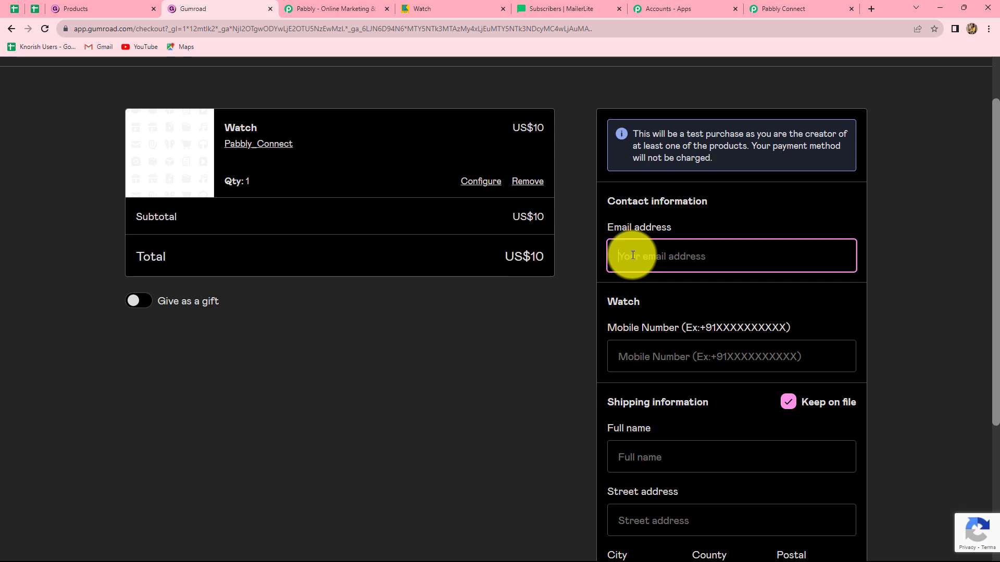
{"action": "key", "text": "ctrl+v"}
{"action": "scroll", "coordinate": [633, 255], "scroll_direction": "down", "scroll_amount": 2}
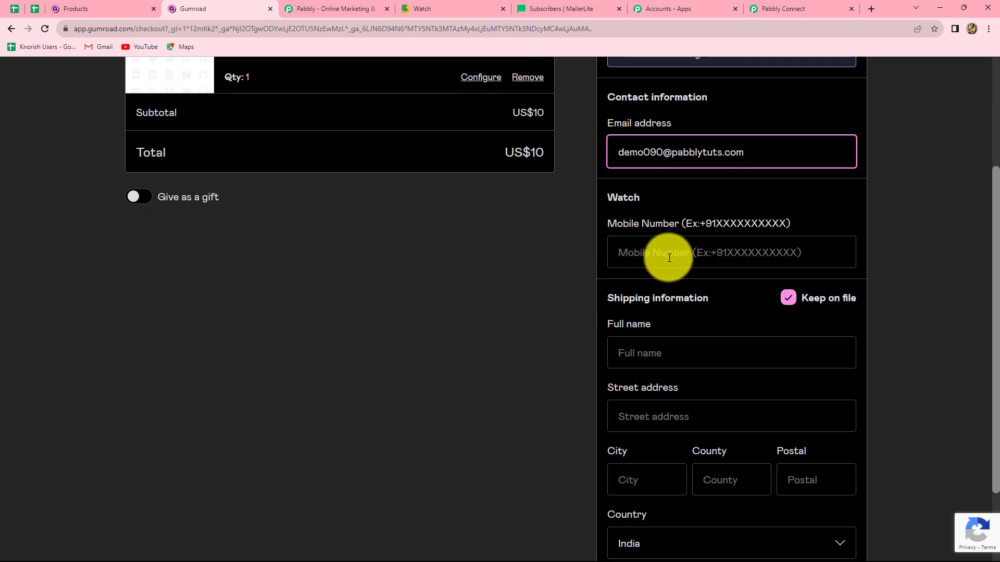
{"action": "left_click", "coordinate": [672, 246]}
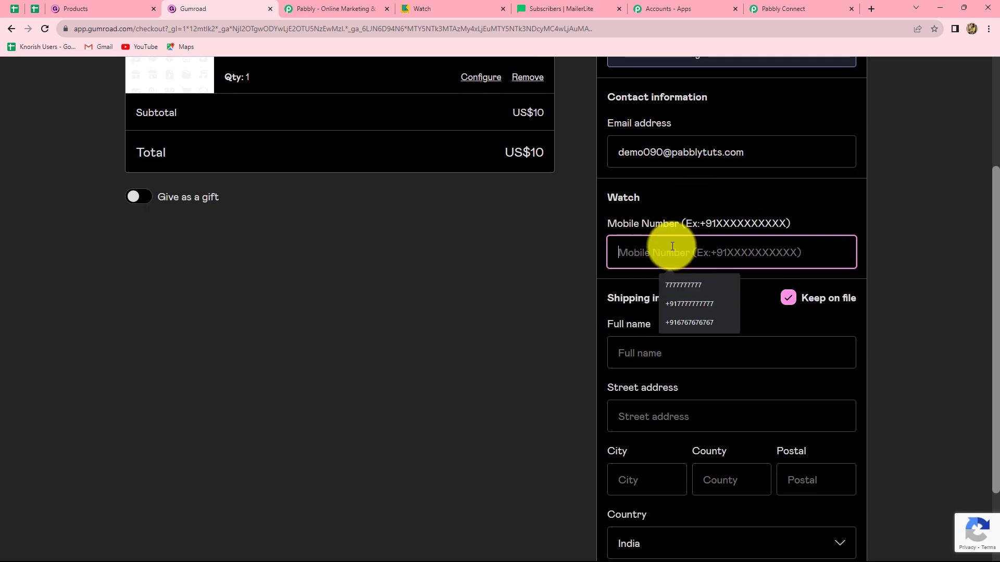
{"action": "key", "text": "ctrl+v"}
Fill in the customer's full name and street address in the shipping information
{"action": "scroll", "coordinate": [672, 247], "scroll_direction": "down", "scroll_amount": 2}
{"action": "left_click", "coordinate": [665, 251]}
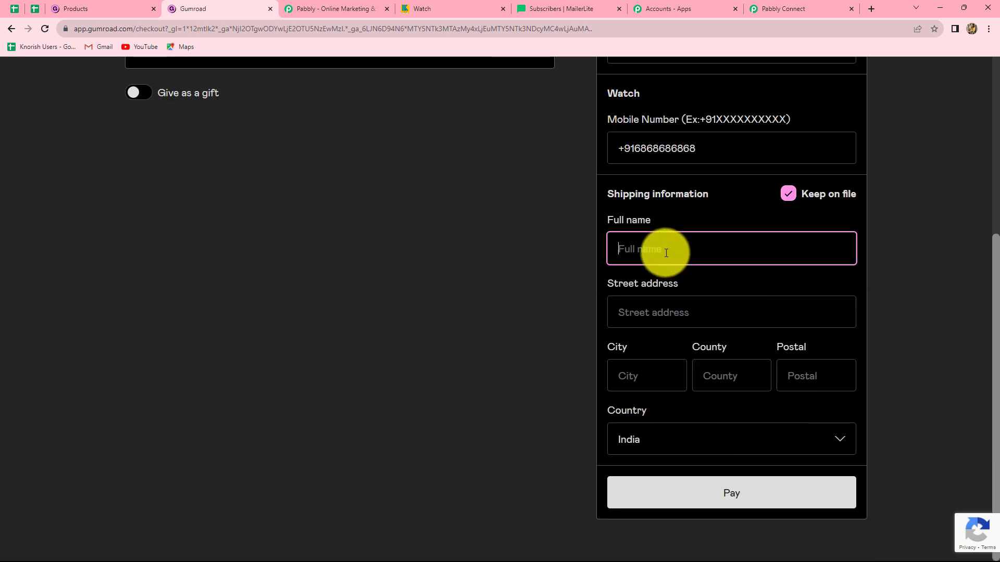
{"action": "type", "text": "Demo User"}
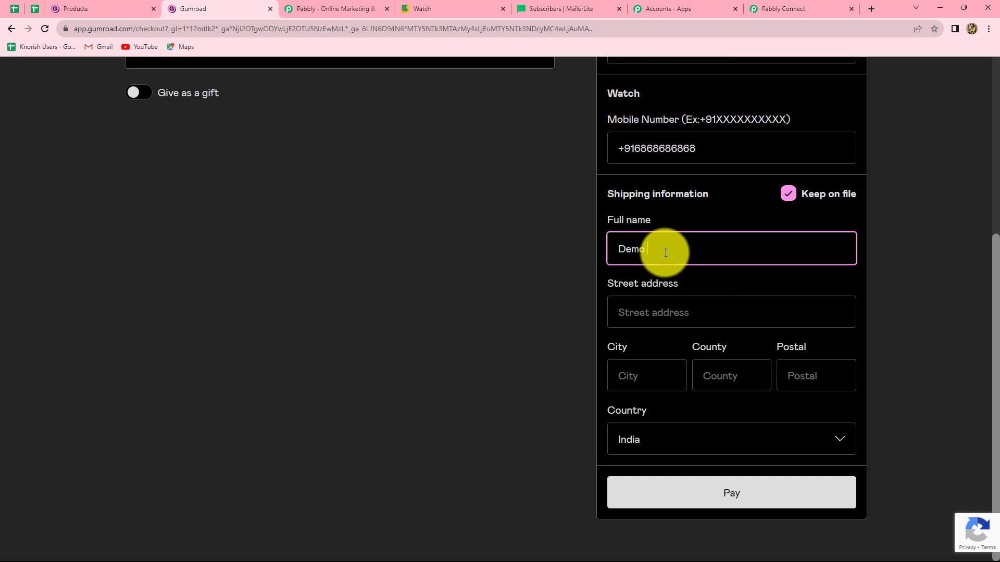
{"action": "left_click", "coordinate": [648, 318]}
{"action": "type", "text": "New "}
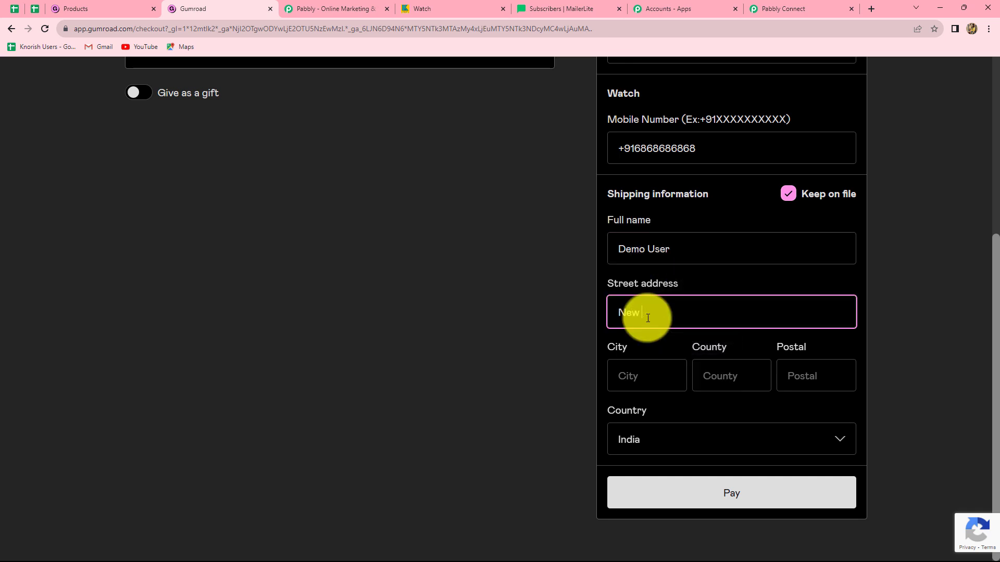
{"action": "type", "text": "Street"}
Fill in the shipping city, county and postal code, select India as the country, and submit the test purchase
{"action": "left_click", "coordinate": [647, 379]}
{"action": "left_click", "coordinate": [661, 407]}
{"action": "left_click", "coordinate": [731, 377]}
{"action": "left_click", "coordinate": [738, 407]}
{"action": "left_click", "coordinate": [813, 377]}
{"action": "left_click", "coordinate": [817, 407]}
{"action": "left_click", "coordinate": [710, 438]}
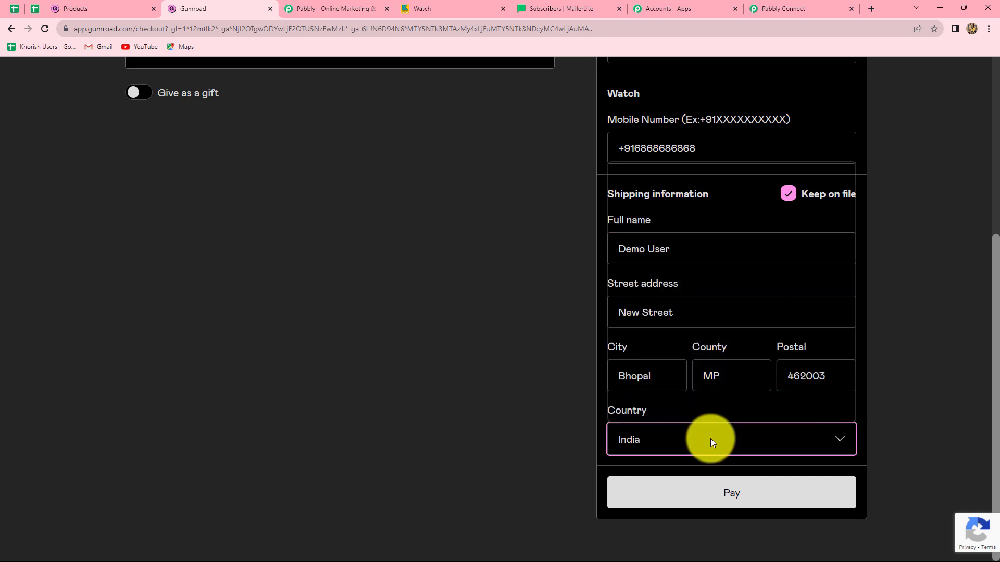
{"action": "left_click", "coordinate": [657, 419]}
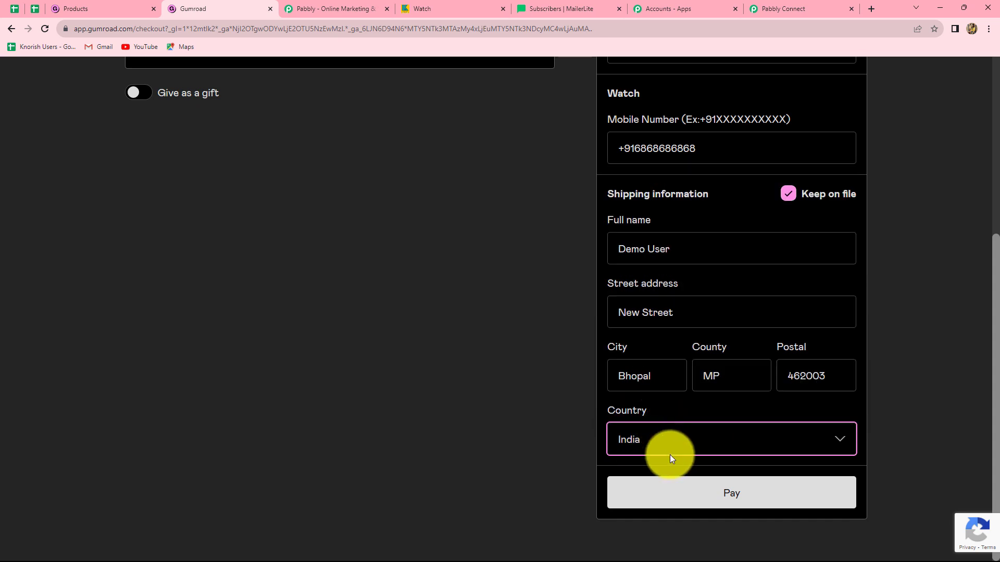
{"action": "left_click", "coordinate": [687, 492]}
{"action": "left_click", "coordinate": [734, 443]}
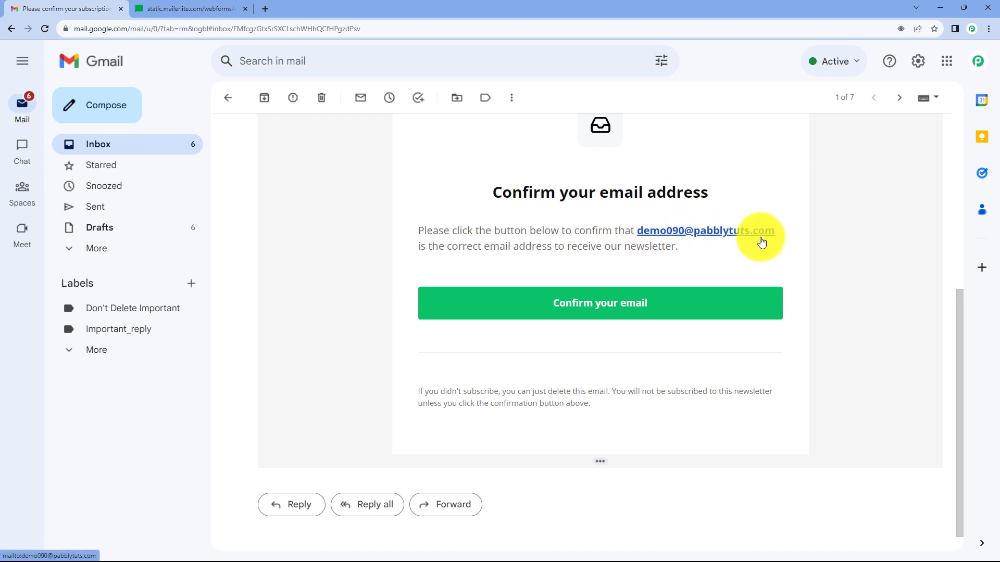
Confirm the new customer's subscription from the Gmail message, and reload the New Leads subscriber list in MailerLite
{"action": "left_click", "coordinate": [624, 321]}
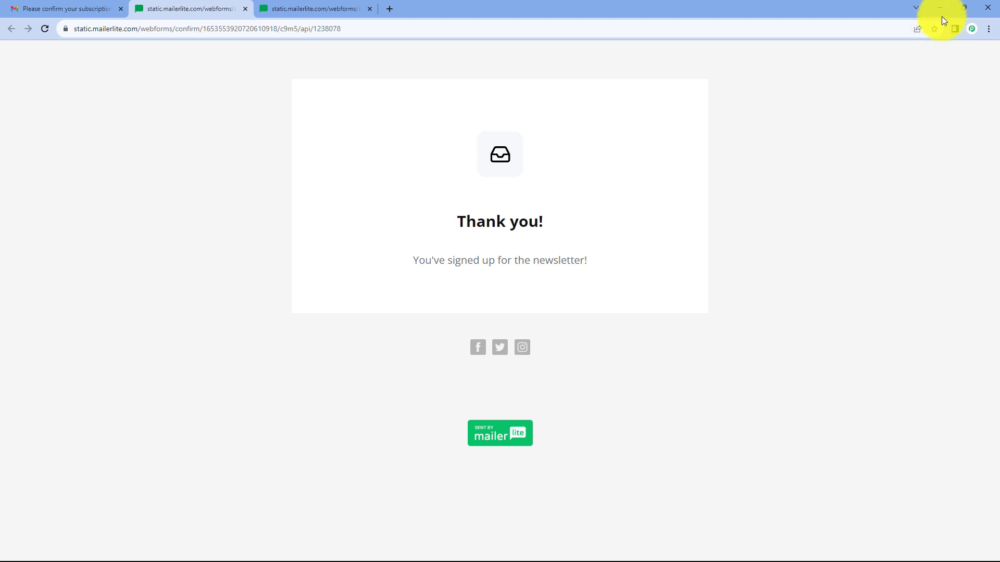
{"action": "left_click", "coordinate": [943, 6]}
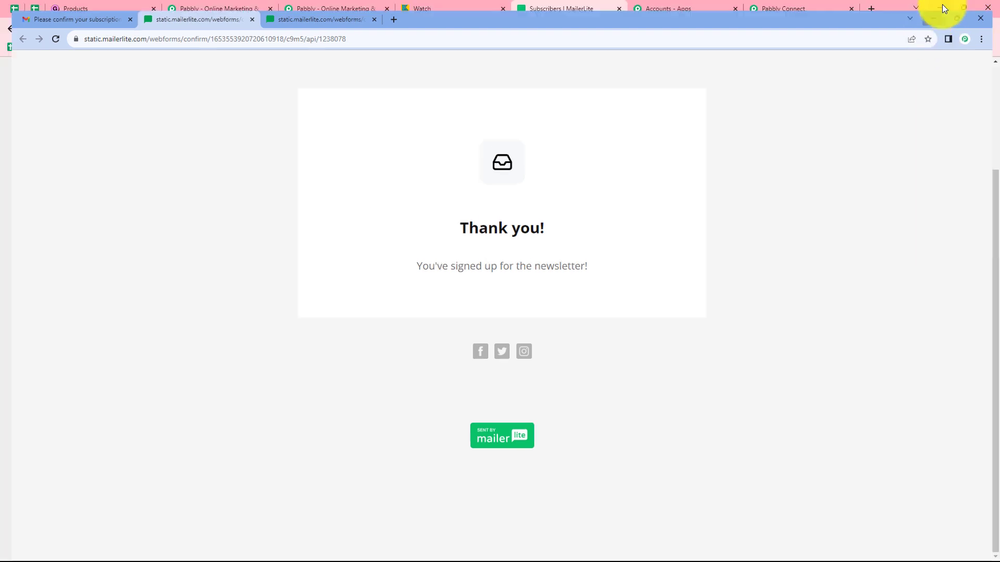
{"action": "left_click", "coordinate": [48, 31]}
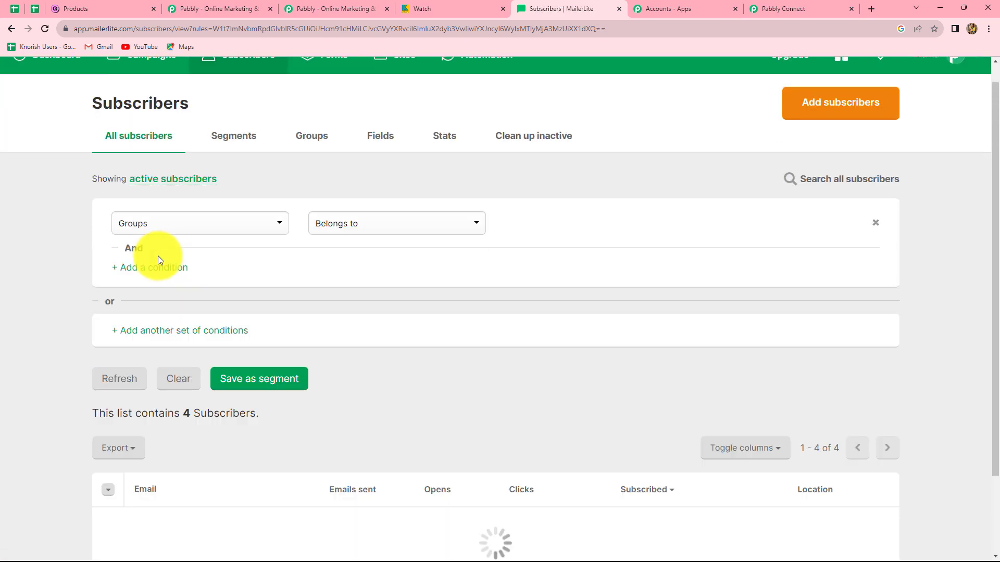
{"action": "scroll", "coordinate": [451, 346], "scroll_direction": "down", "scroll_amount": 3}
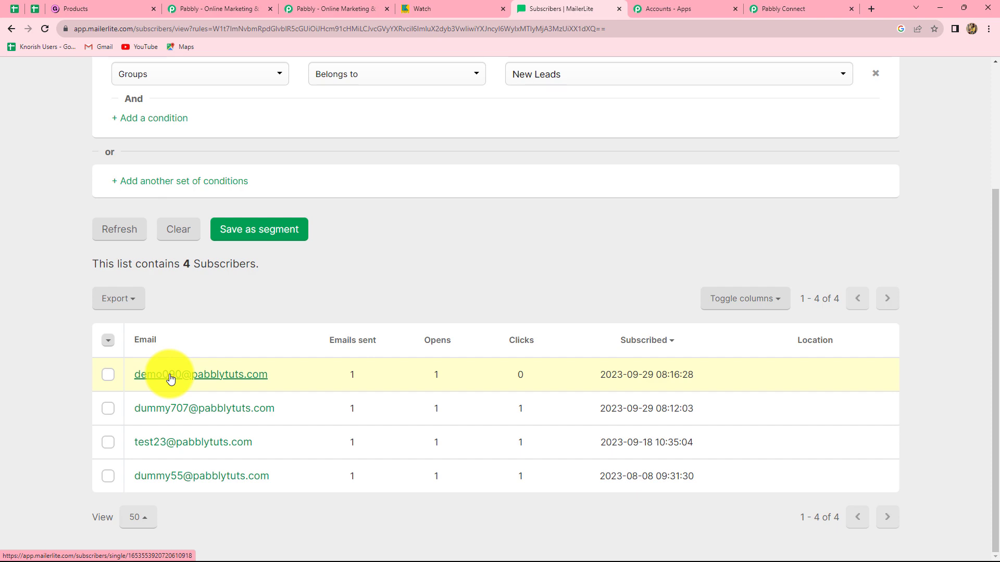
Return to Pabbly Connect and review the workflow from the mapped MailerLite fields up to the Gumroad trigger
{"action": "left_click", "coordinate": [765, 8]}
{"action": "scroll", "coordinate": [737, 281], "scroll_direction": "up", "scroll_amount": 3}
{"action": "scroll", "coordinate": [894, 345], "scroll_direction": "up", "scroll_amount": 5}
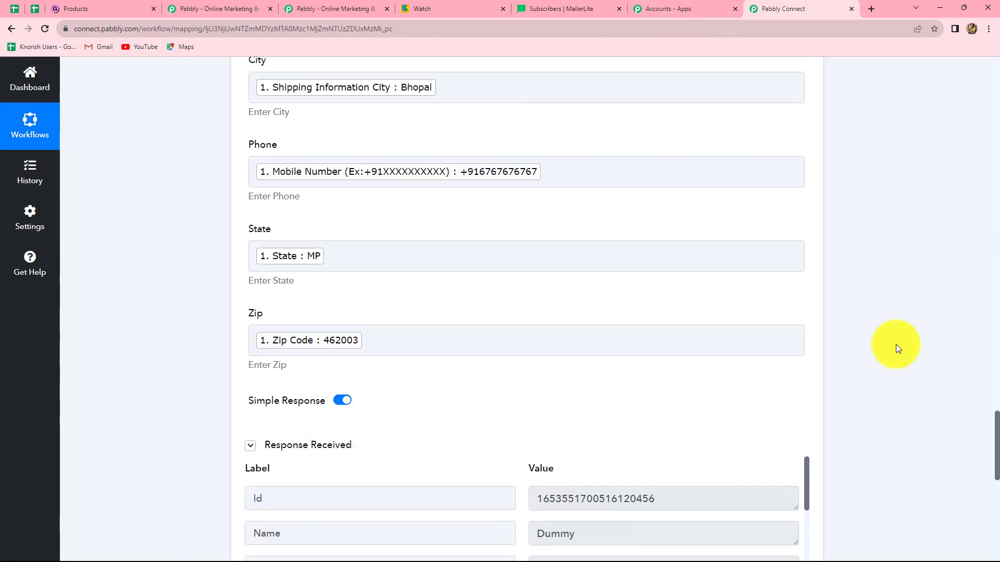
{"action": "scroll", "coordinate": [897, 338], "scroll_direction": "up", "scroll_amount": 15}
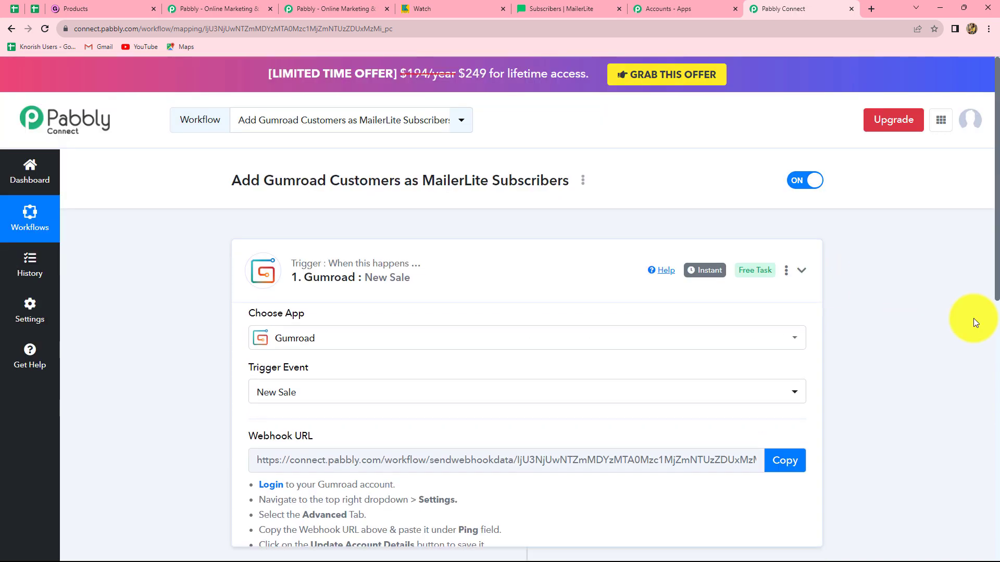